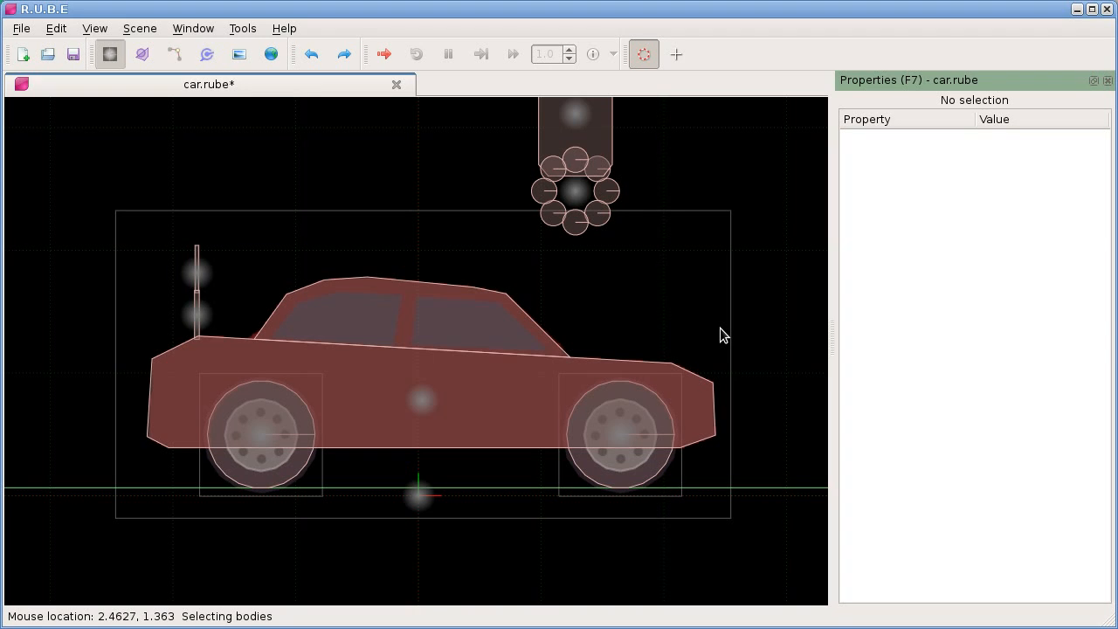
Hide the object properties and show the scene's item list, filtered to bodies.
left_click_drag(671, 324, 682, 326)
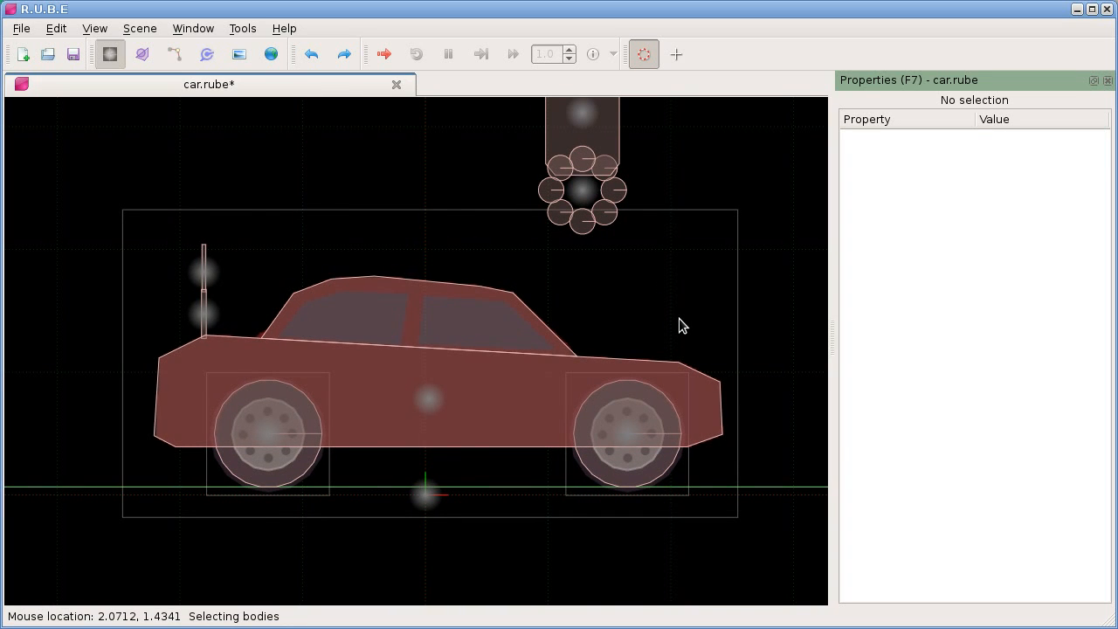
key("F7")
key("F6")
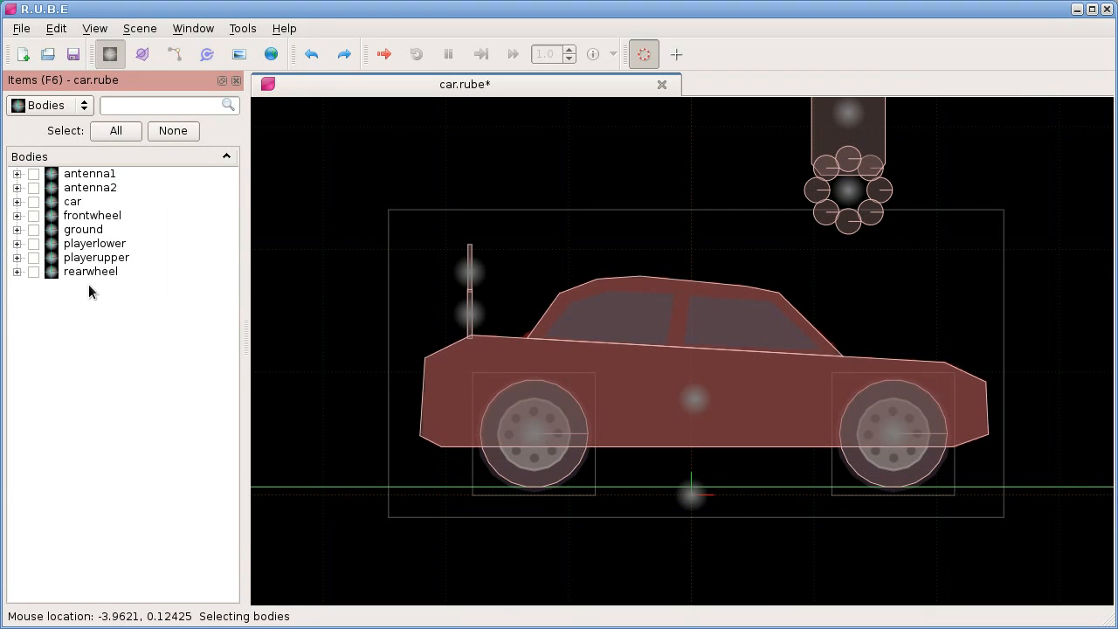
left_click(83, 106)
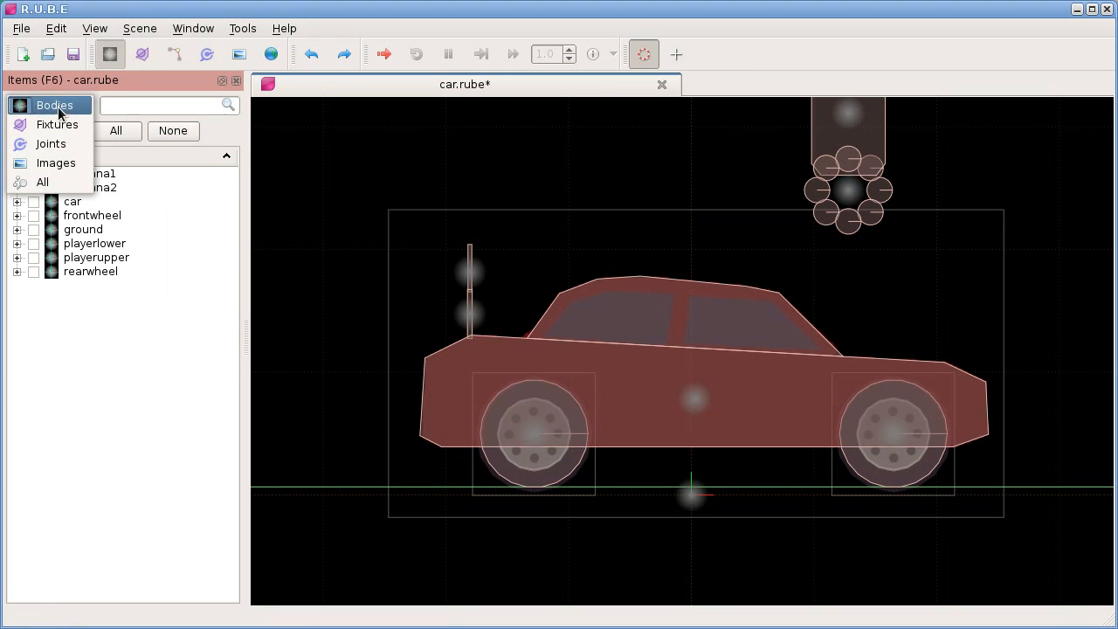
left_click(57, 107)
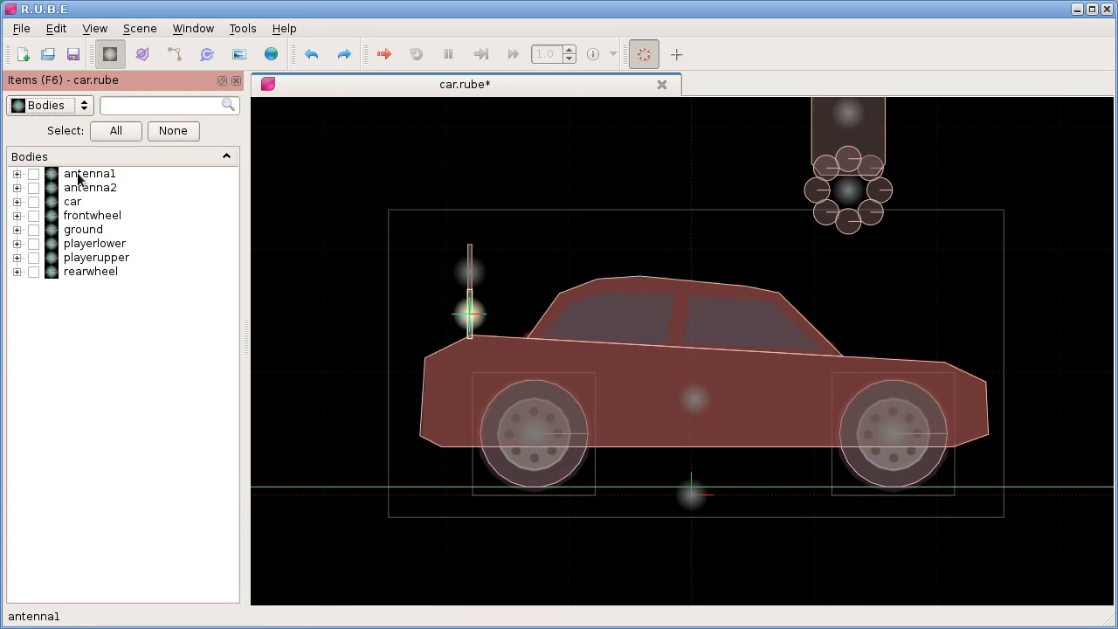
Use the body list to locate antenna2 while it is out of view, and bring the whole car back into view.
left_click_drag(714, 572, 454, 535)
left_click_drag(744, 520, 617, 519)
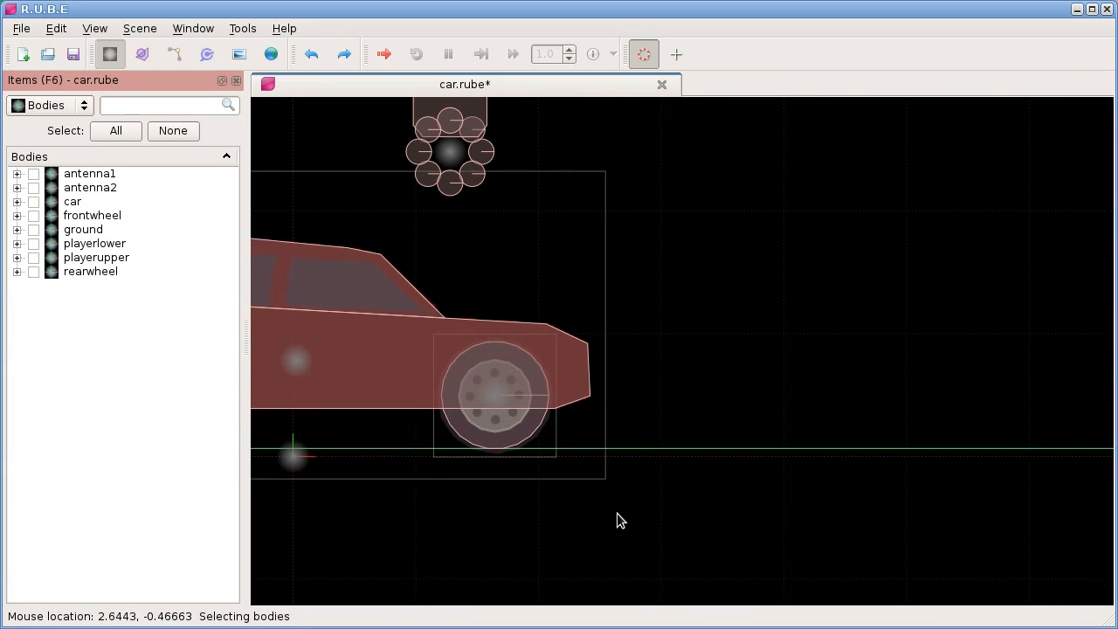
mouse_move(86, 270)
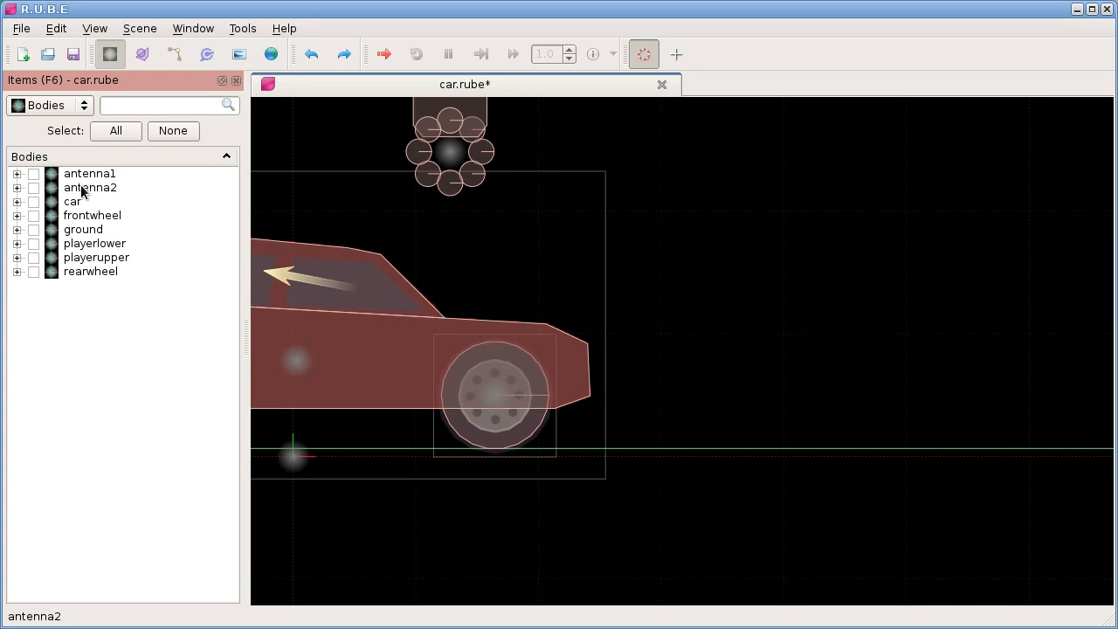
left_click_drag(270, 280, 620, 319)
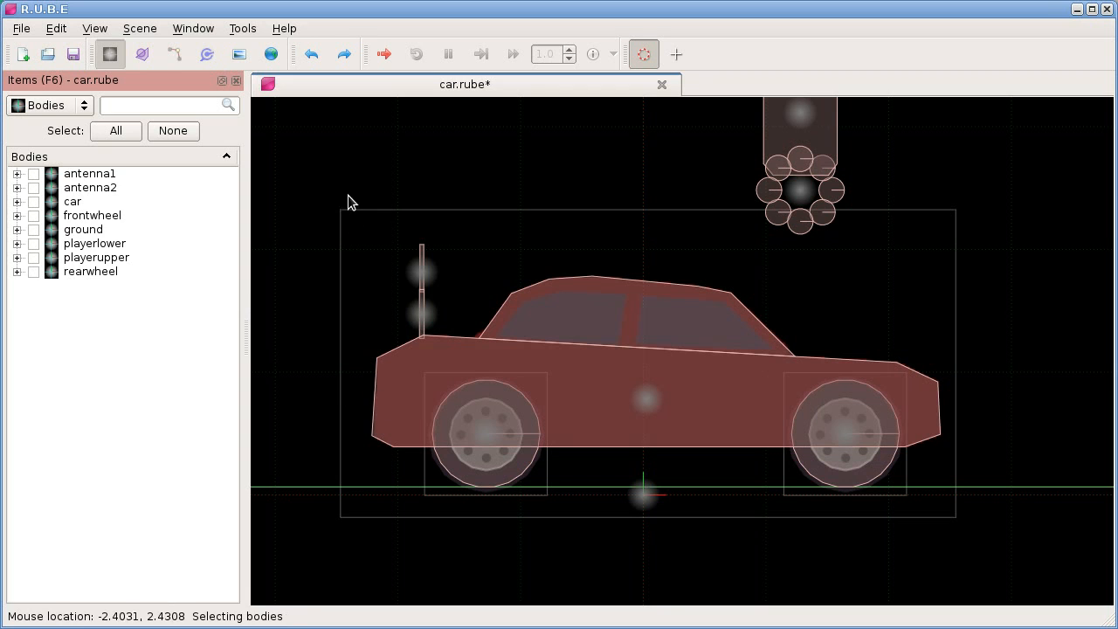
Select the antenna1, antenna2 and rearwheel bodies together in the scene, and deselect each one through the item list.
left_click_drag(323, 169, 526, 456)
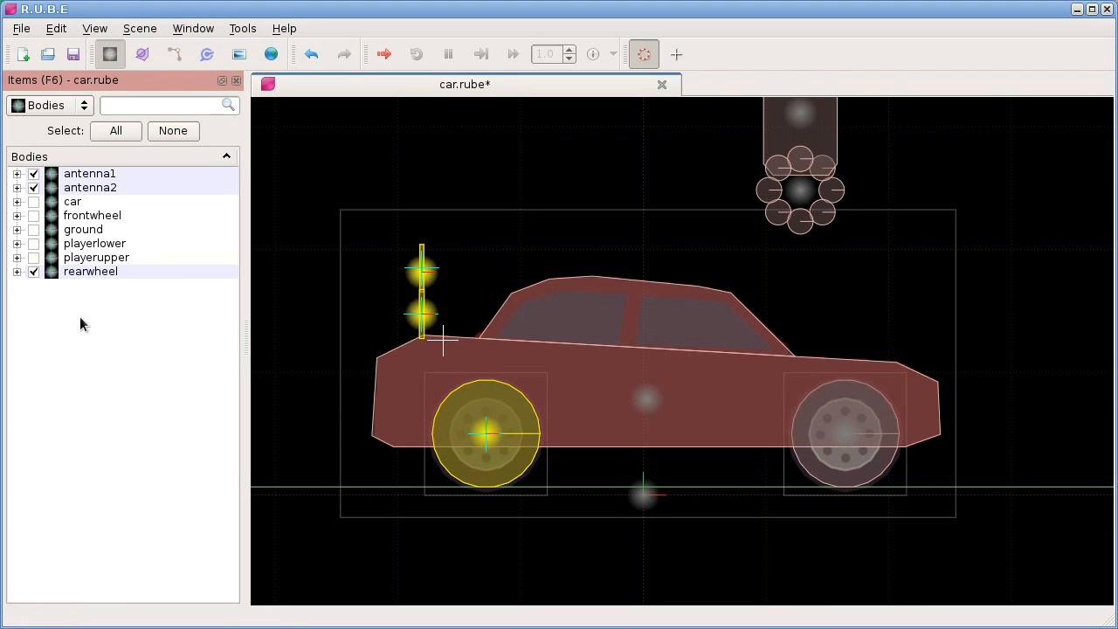
left_click(33, 272)
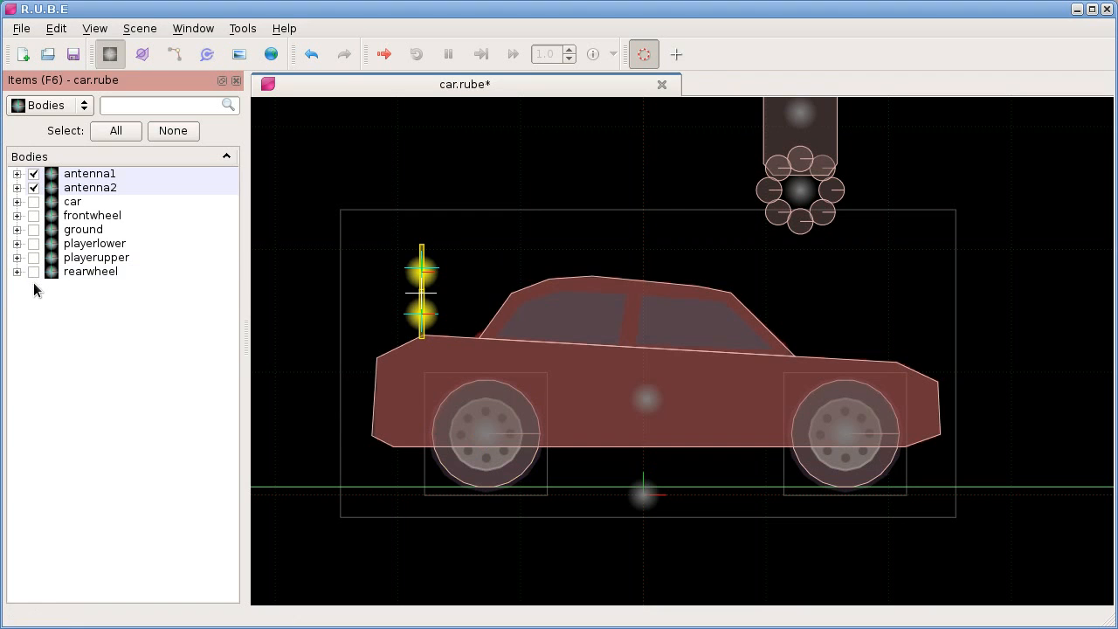
left_click(34, 174)
left_click(33, 188)
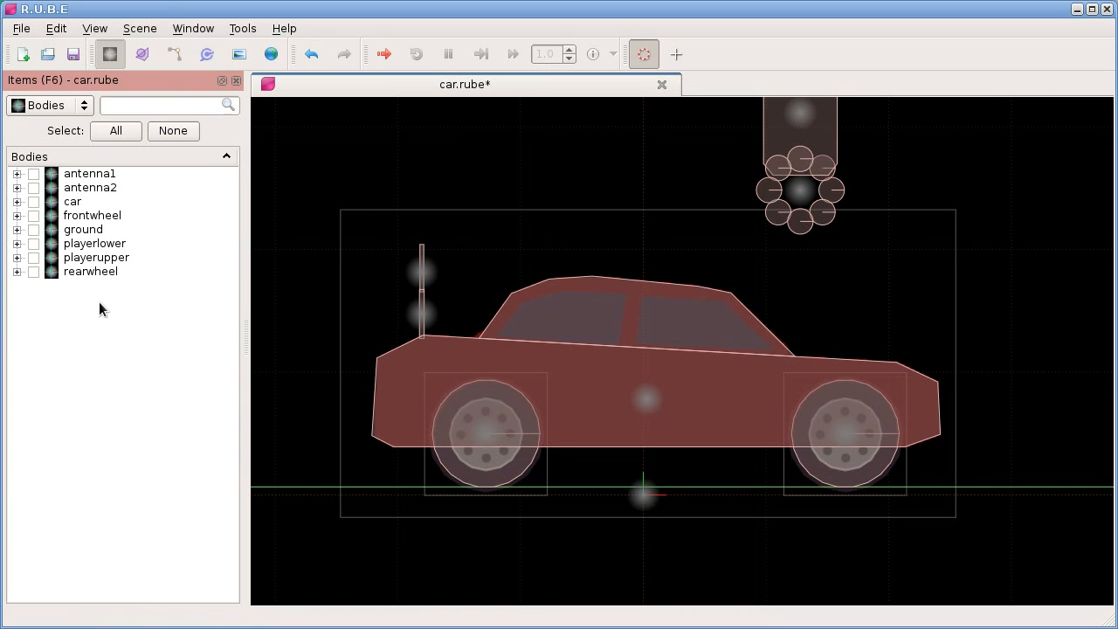
Select the rearwheel, playerupper, playerlower and ground bodies from the item list, and undo the four selections.
left_click(33, 271)
left_click(33, 258)
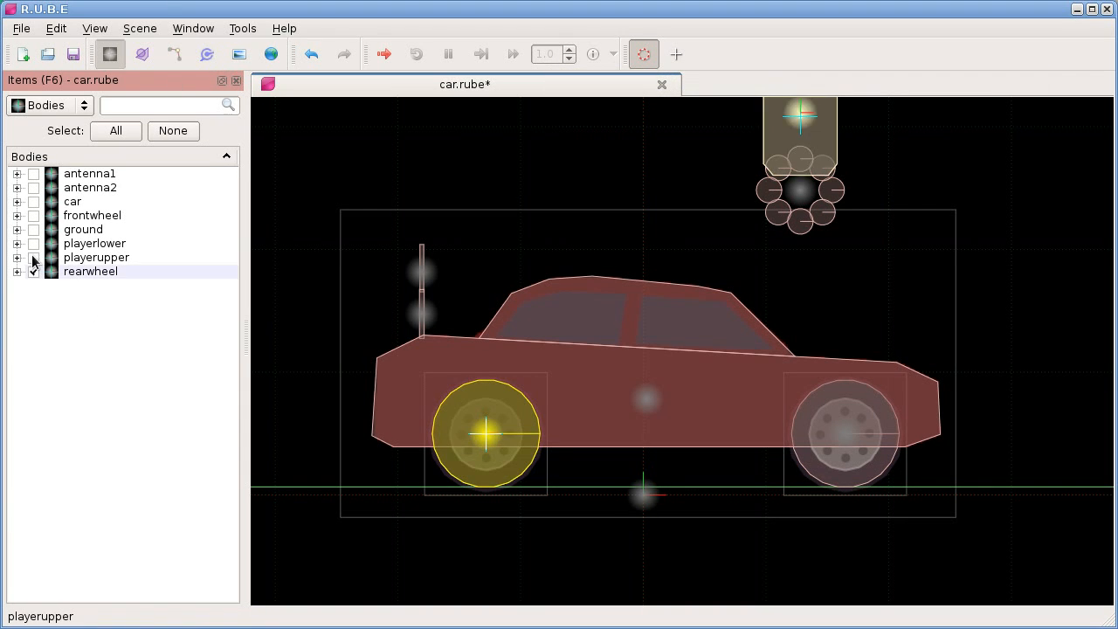
left_click(33, 243)
left_click(33, 230)
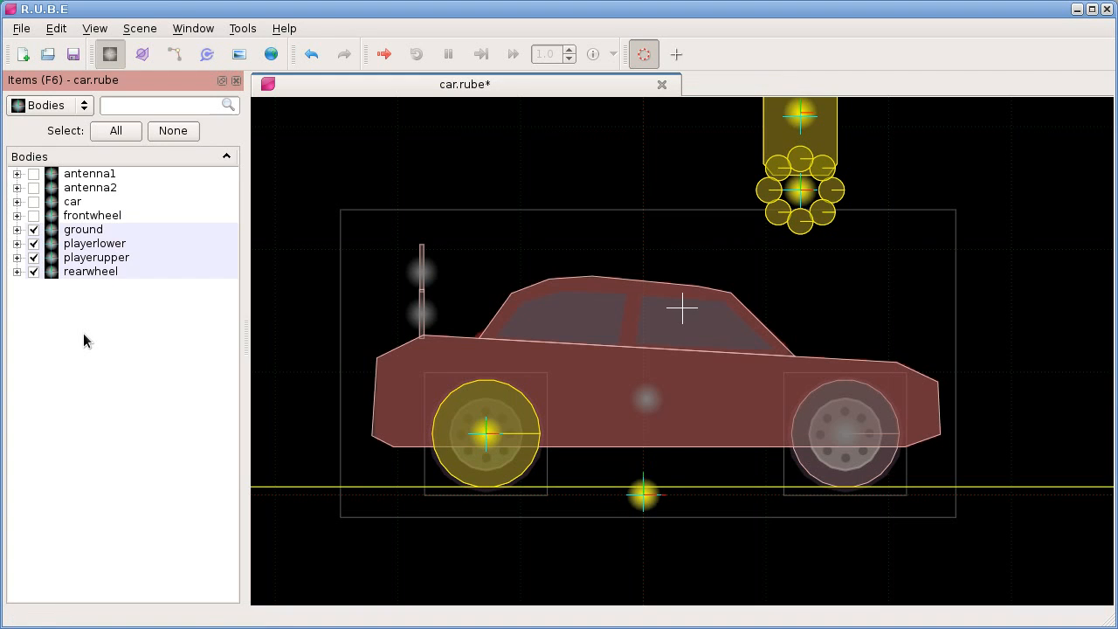
key("ctrl+z")
key("ctrl+z")
key("ctrl+z")
key("ctrl+z")
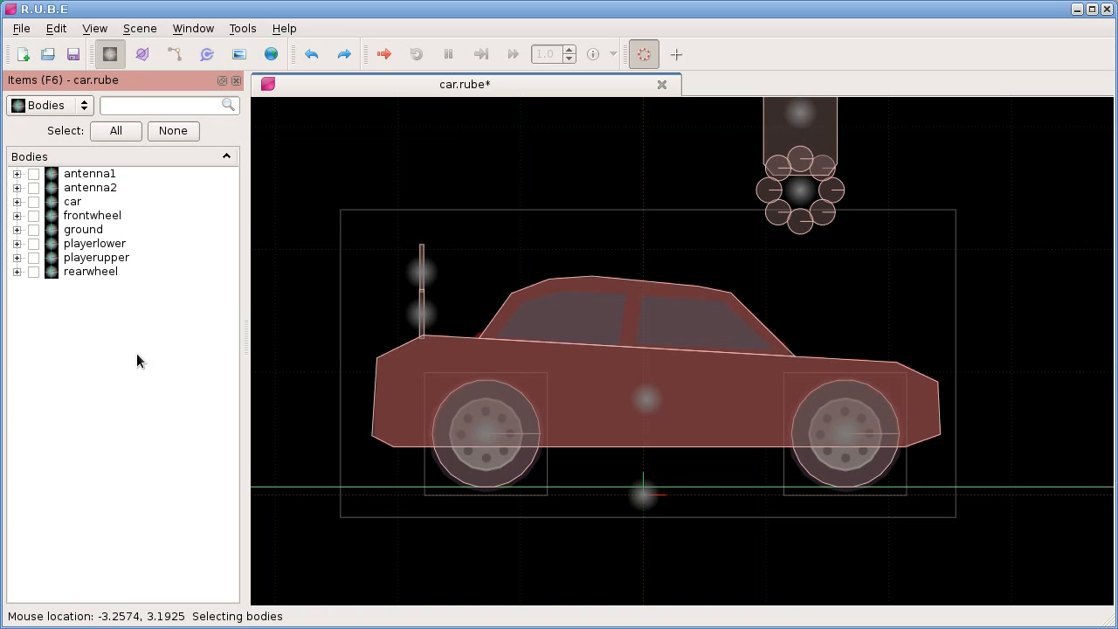
Filter the item list to fixtures and switch the scene to fixture selection mode.
left_click_drag(291, 240, 289, 297)
left_click(50, 105)
left_click(54, 124)
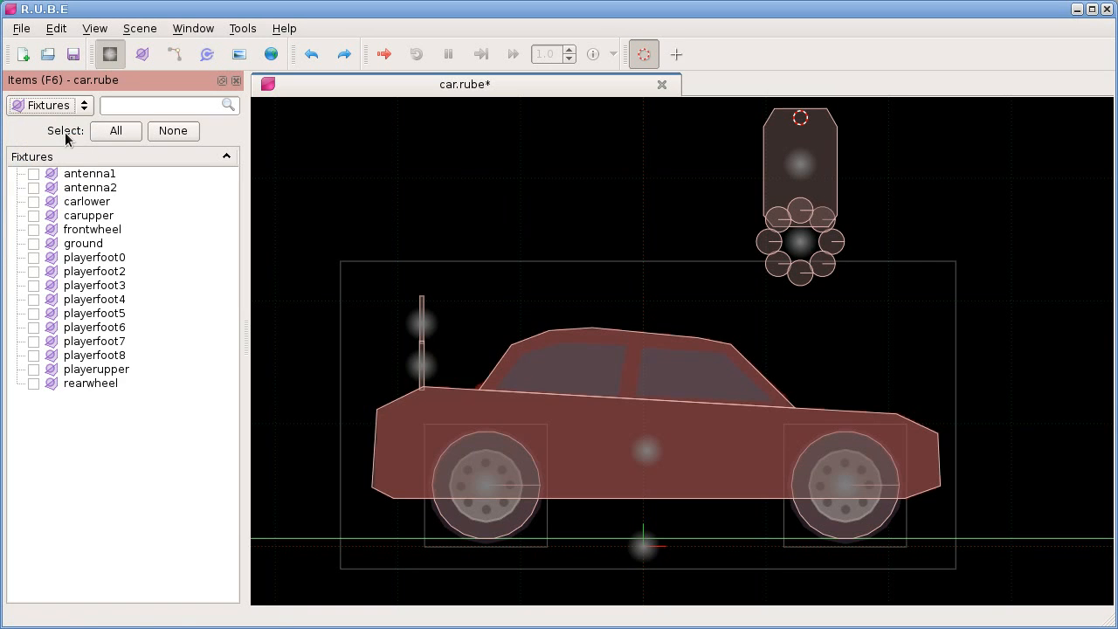
key("f")
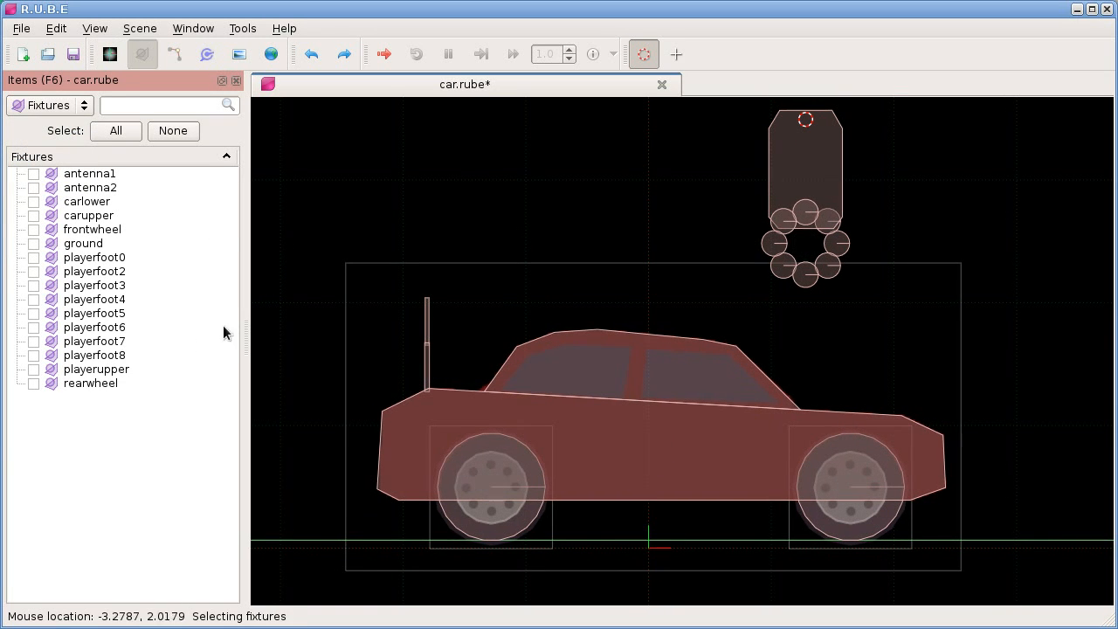
Select the antenna1, antenna2, carlower and carupper fixtures together in the scene, and deselect each one through the item list.
left_click_drag(317, 259, 484, 434)
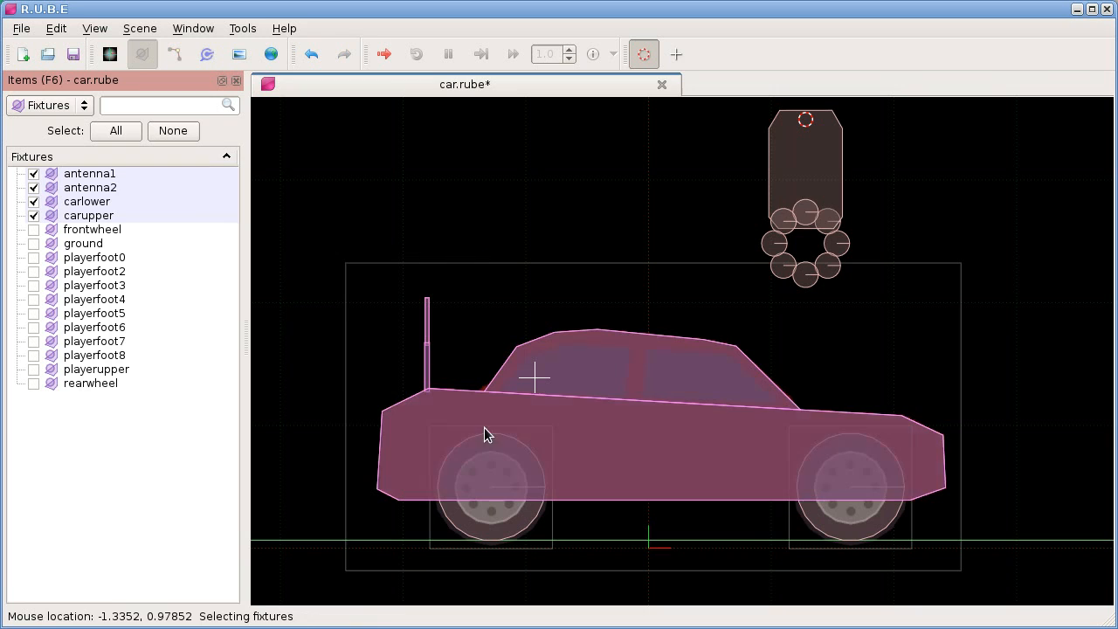
left_click(33, 215)
left_click(33, 200)
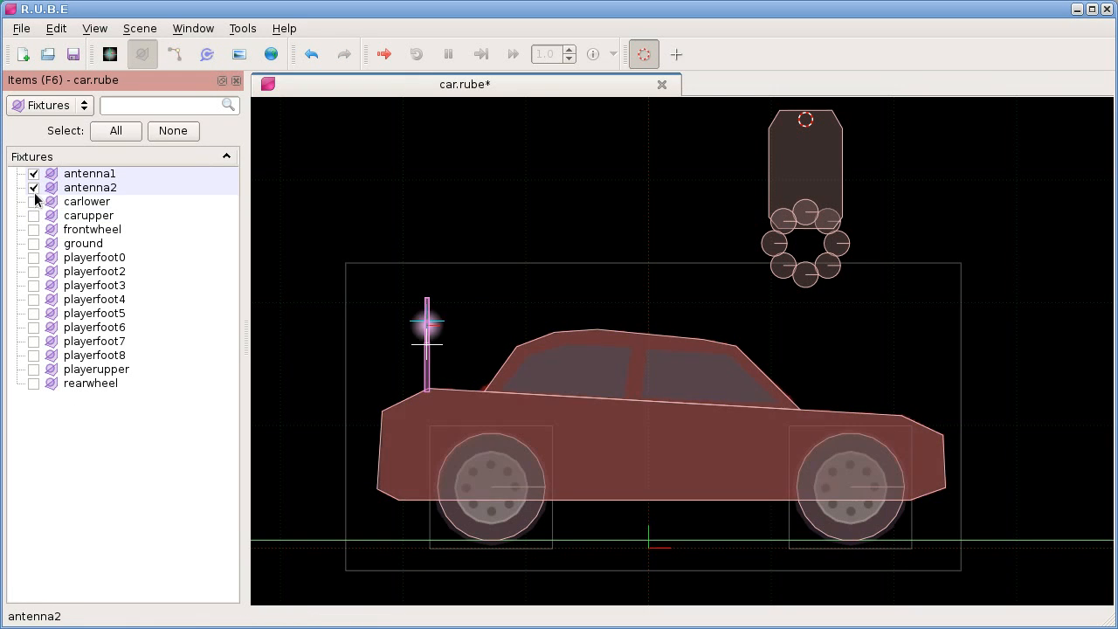
left_click(33, 186)
left_click(33, 174)
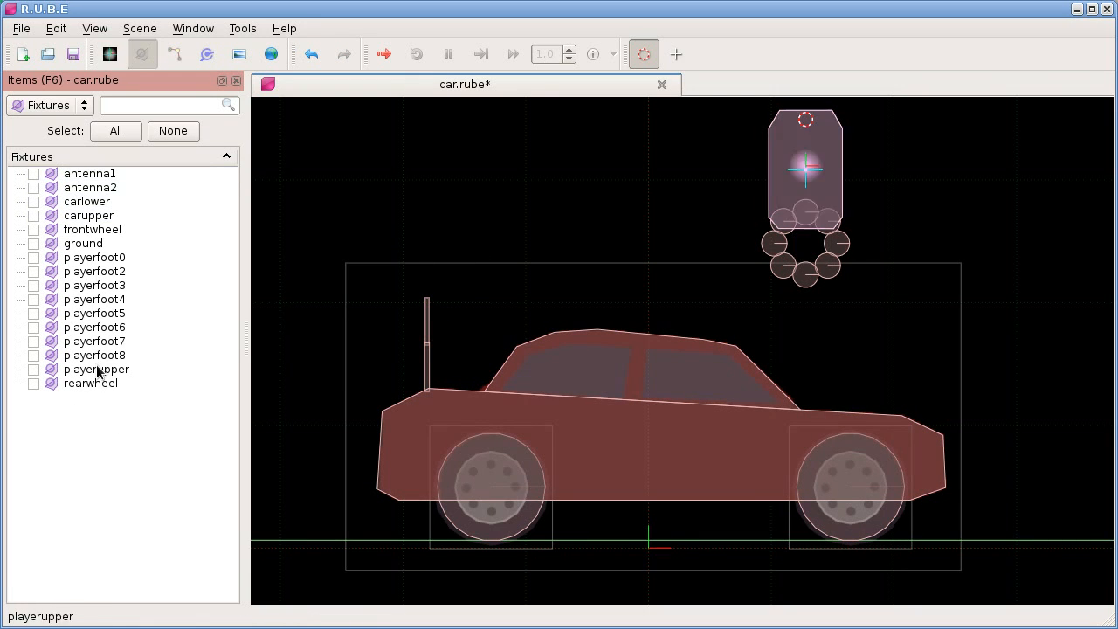
Filter the item list to joints, and switch it to images.
left_click_drag(641, 194, 244, 207)
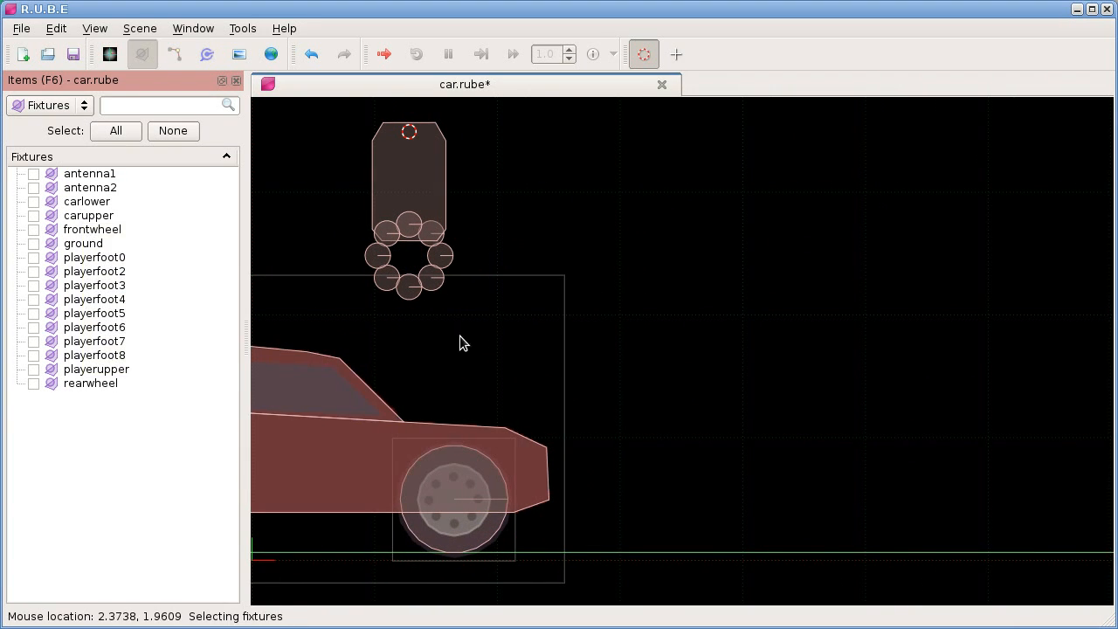
left_click_drag(390, 339, 772, 327)
left_click(52, 104)
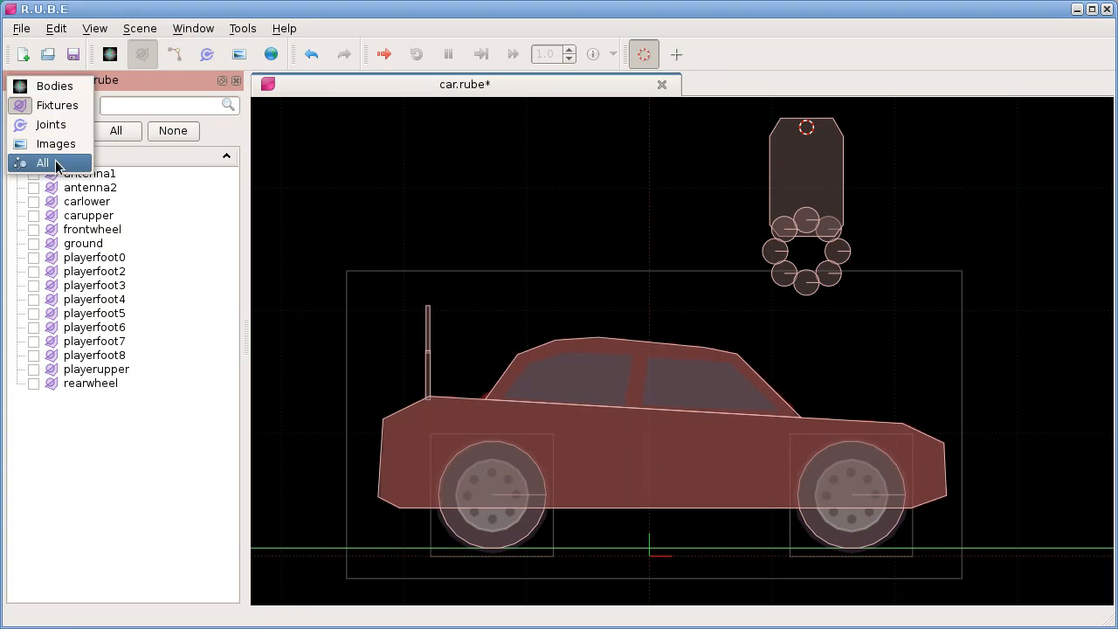
left_click(61, 125)
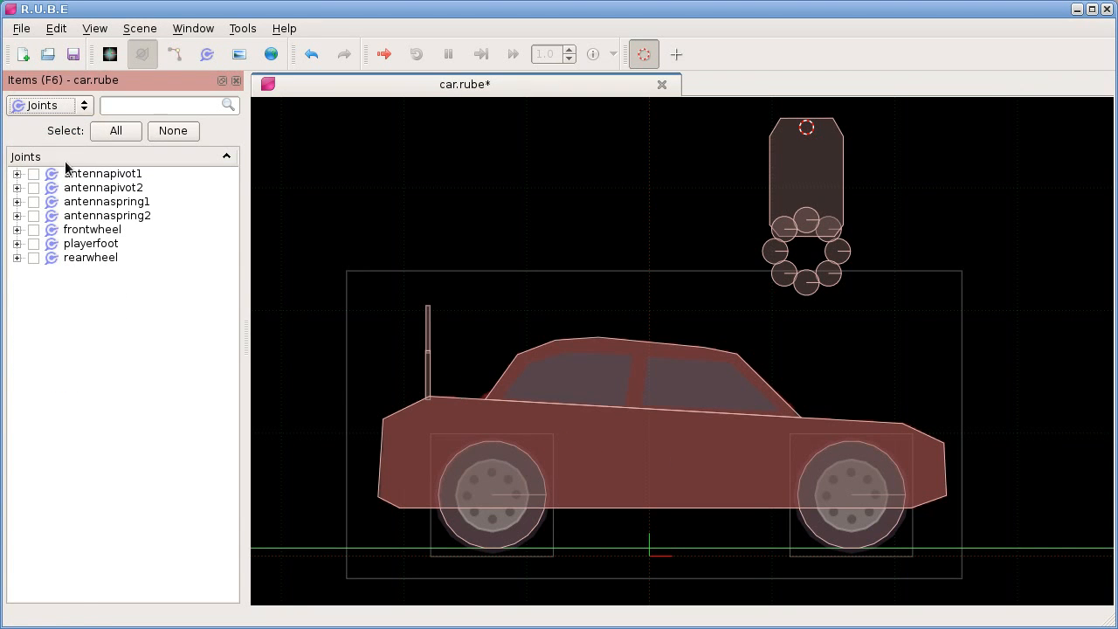
left_click(50, 102)
left_click(53, 123)
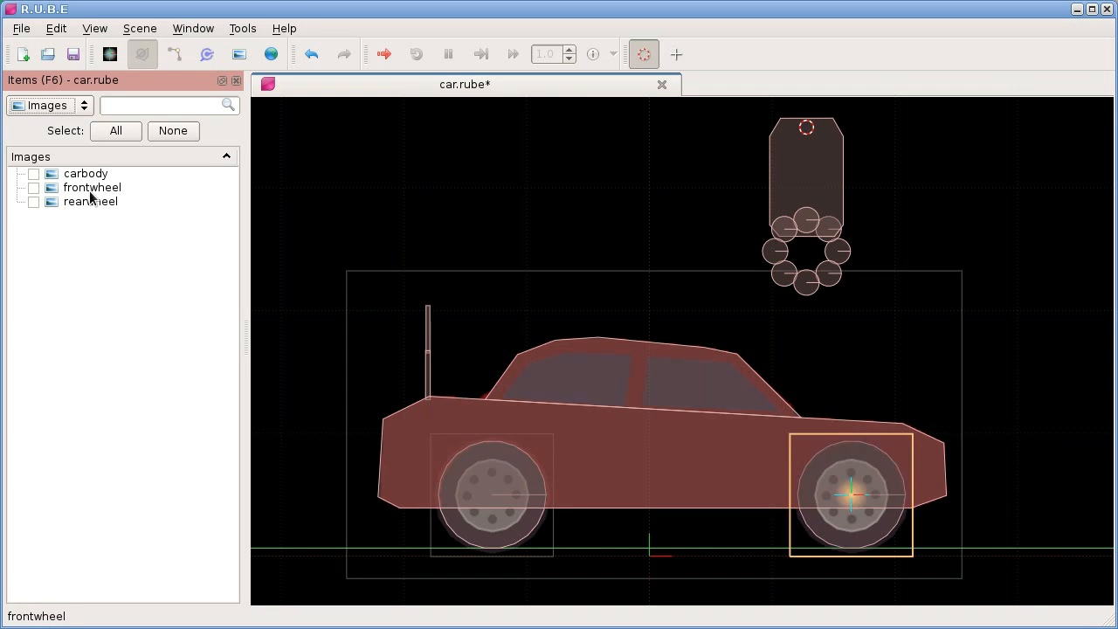
Show all item types in one combined list and browse its entries.
left_click(56, 105)
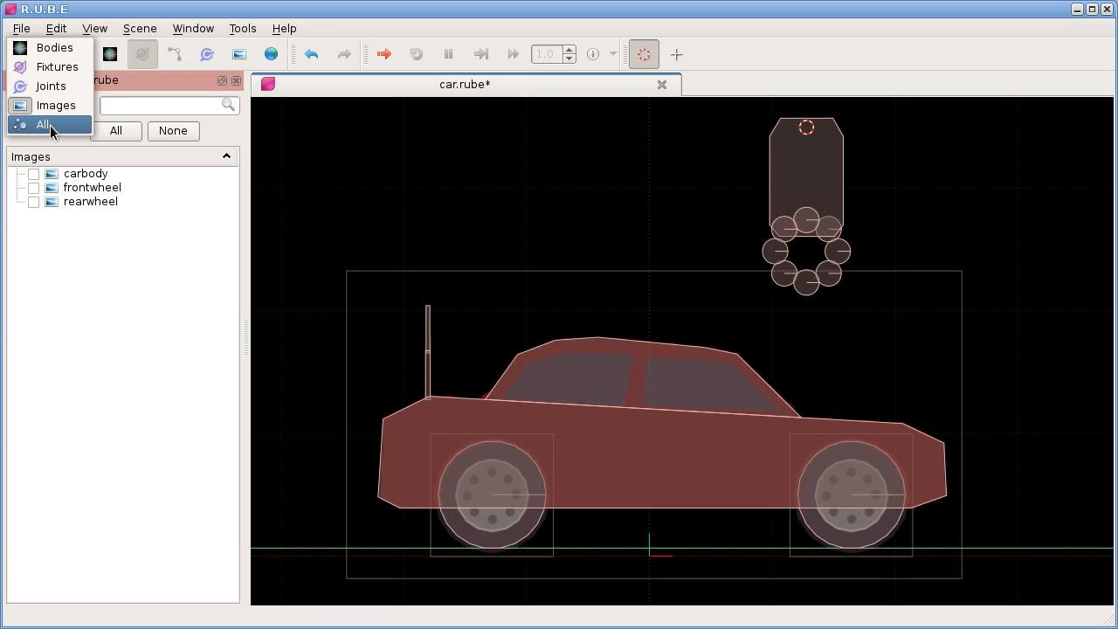
left_click(50, 124)
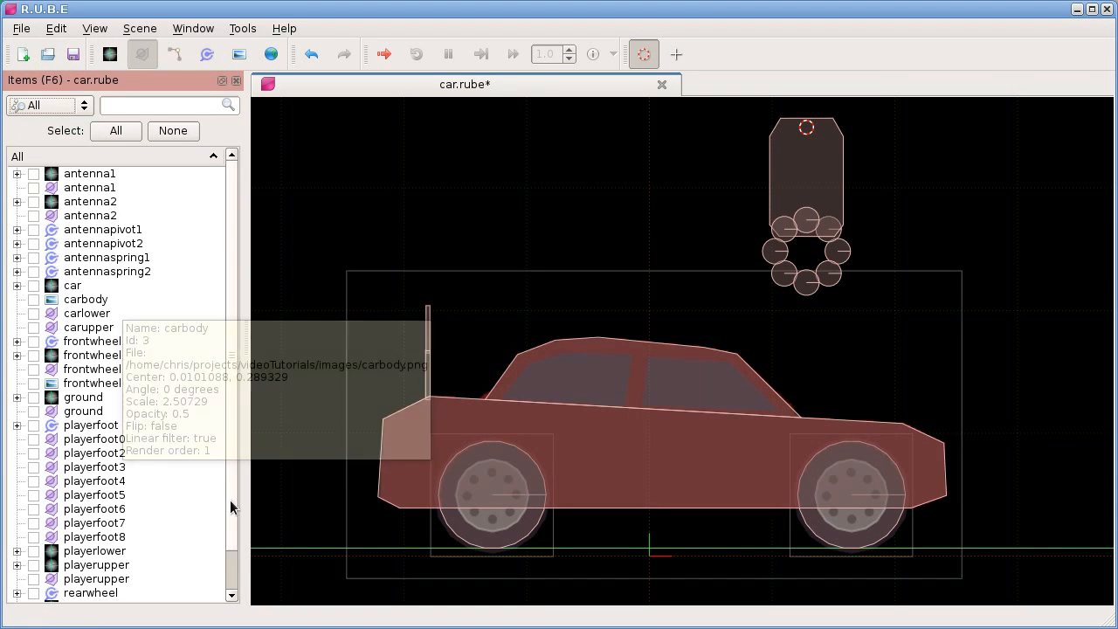
mouse_move(233, 494)
left_mouse_down()
mouse_move(232, 553)
mouse_move(228, 410)
mouse_move(228, 566)
mouse_move(236, 461)
mouse_move(242, 559)
mouse_move(234, 487)
left_mouse_up()
left_click_drag(232, 358, 238, 251)
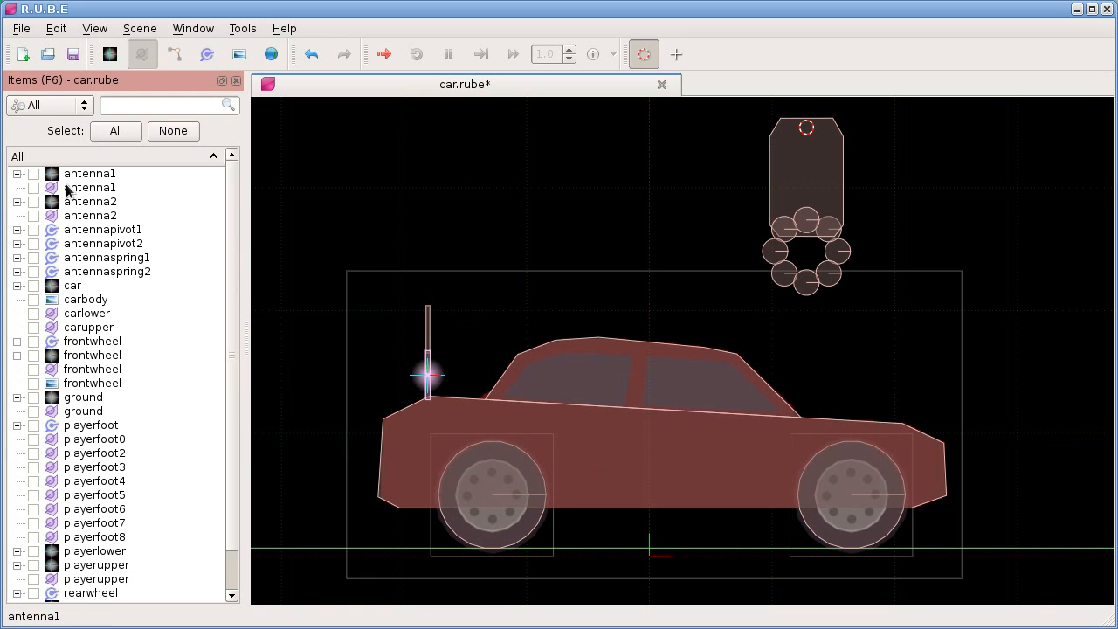
scroll(78, 393, "down", 1)
scroll(96, 254, "up", 1)
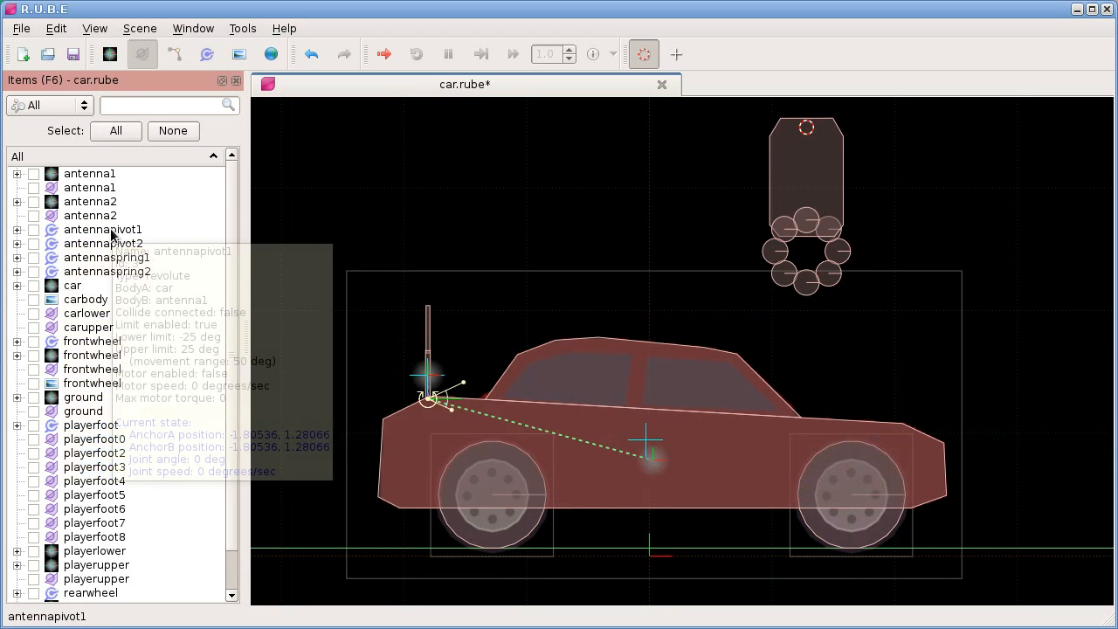
Filter the item list to bodies and expand antenna1, antenna2 and car to show their attached fixtures and images.
left_click(59, 105)
left_click(45, 26)
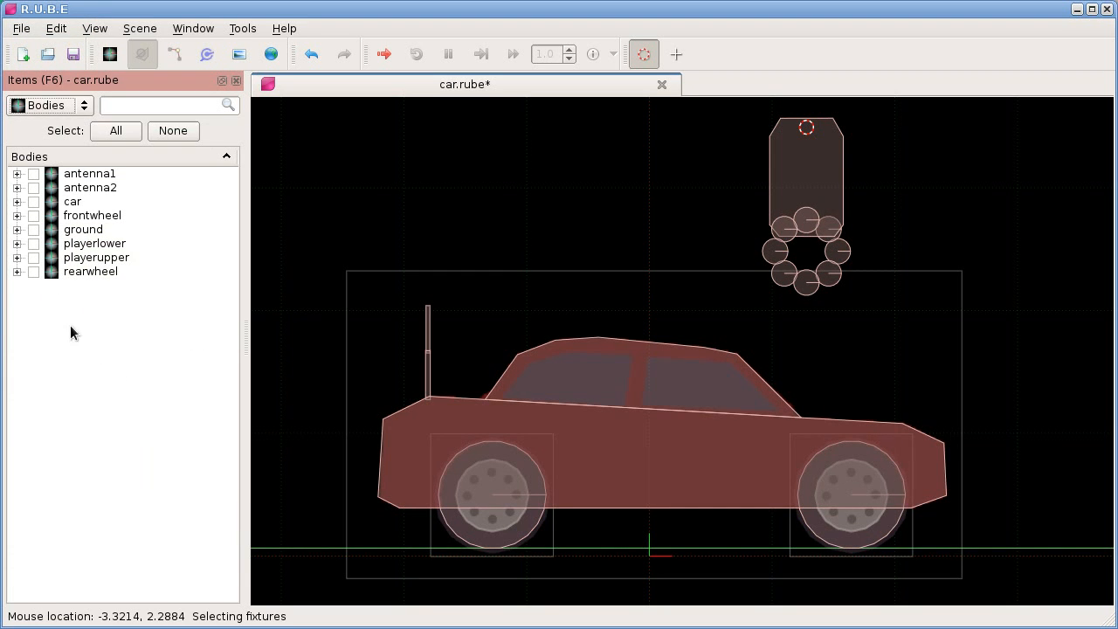
left_click(17, 173)
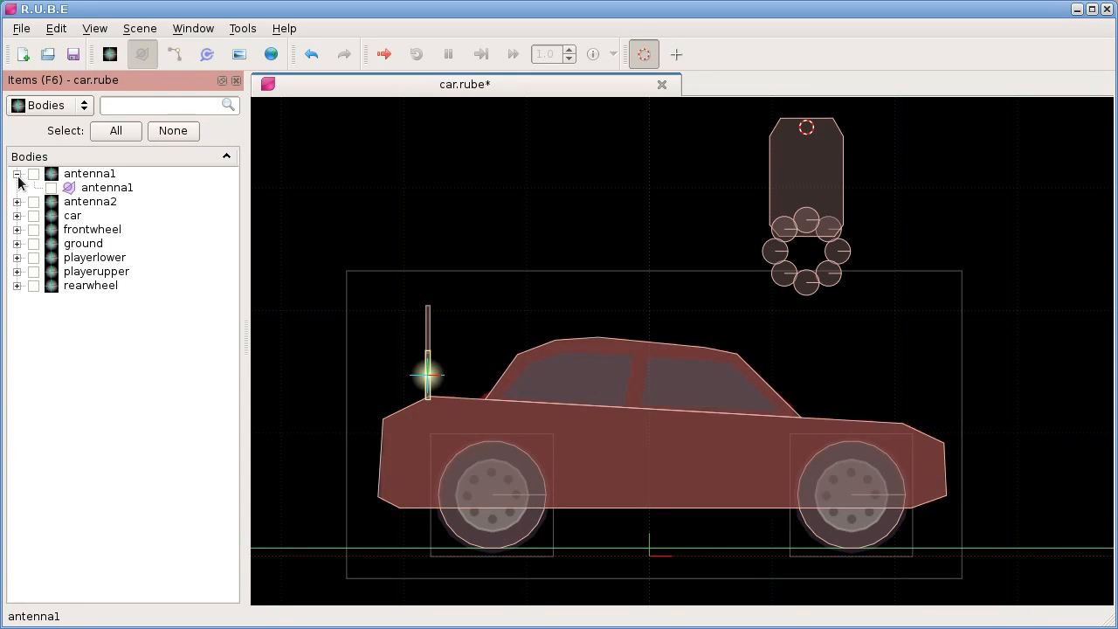
left_click(16, 201)
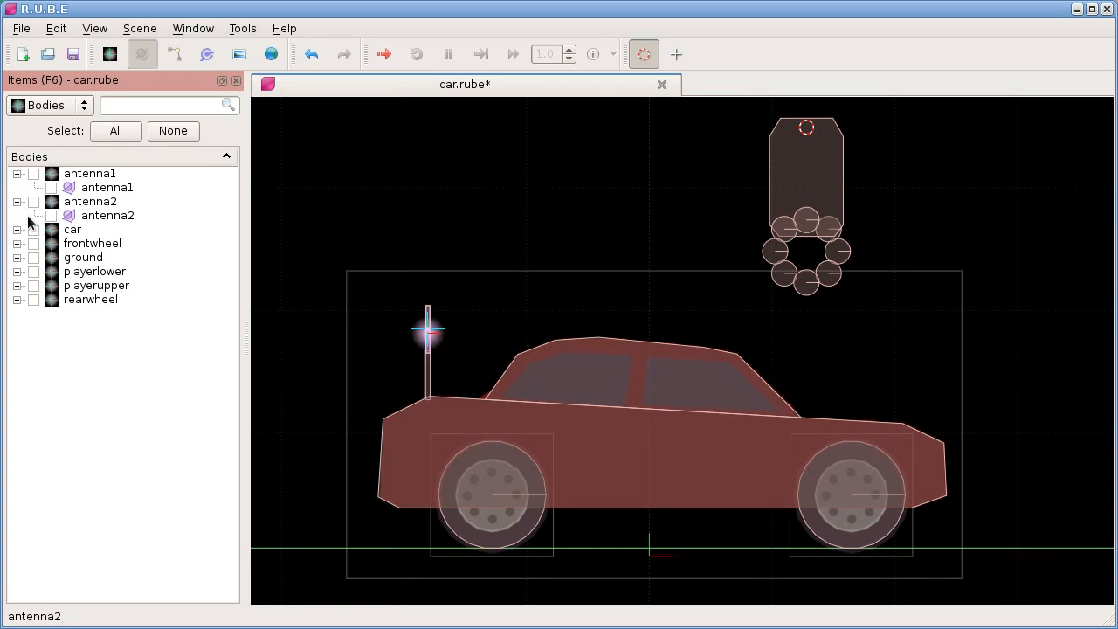
left_click(17, 230)
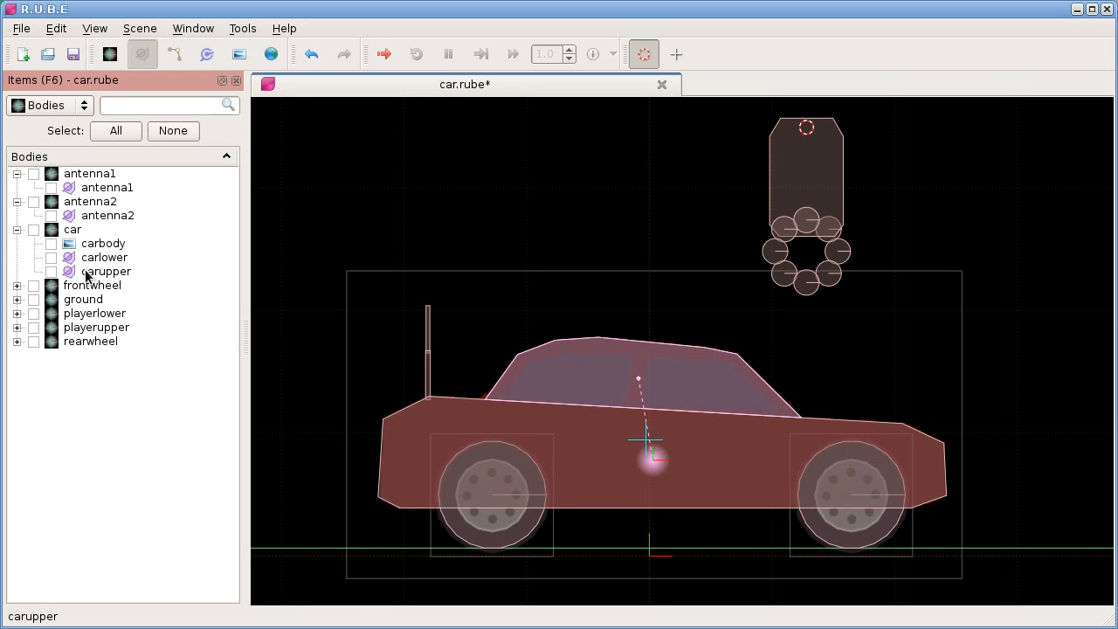
mouse_move(85, 273)
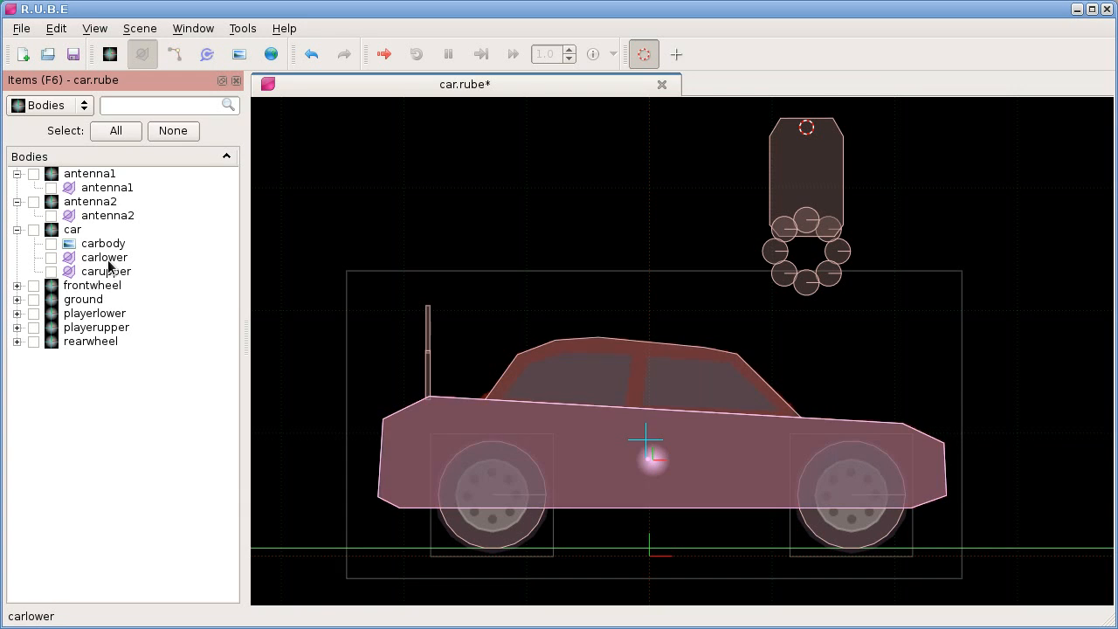
Check the items attached to the frontwheel and ground bodies, and expand playerlower to show its foot fixtures.
left_click(16, 287)
left_click(17, 285)
left_click(16, 299)
left_click(16, 299)
left_click(17, 314)
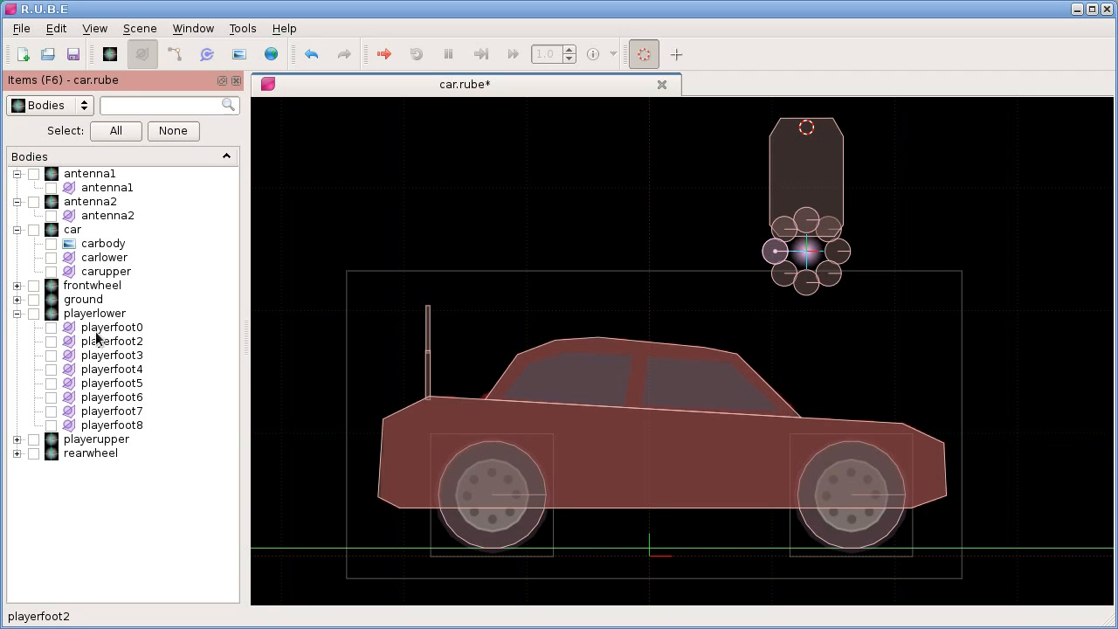
mouse_move(98, 314)
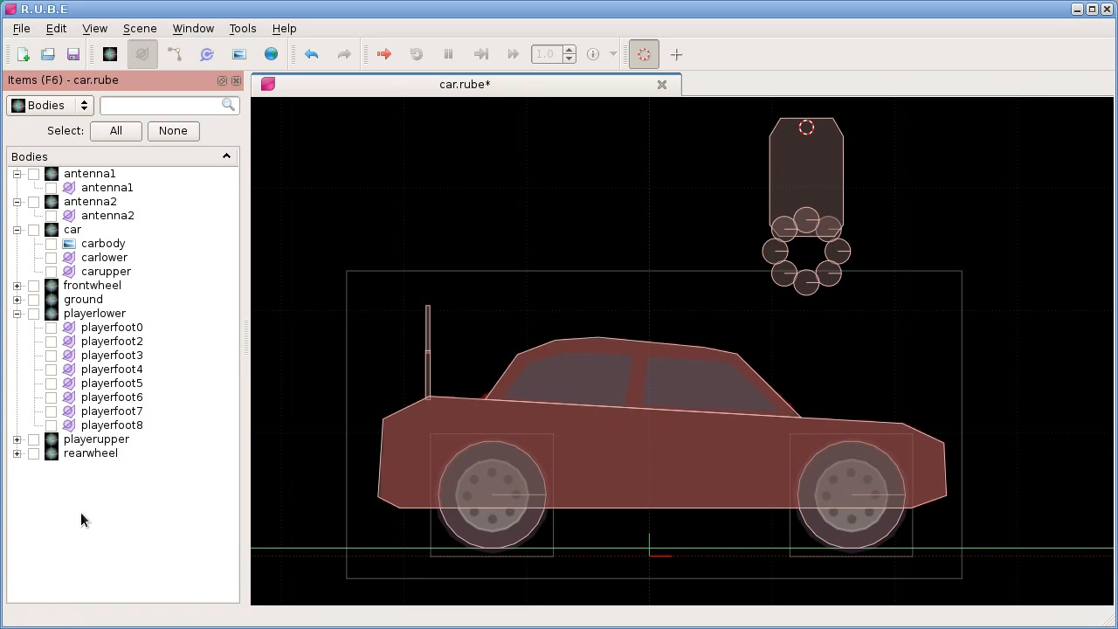
Filter the item list to the scene's joints again.
left_click(68, 109)
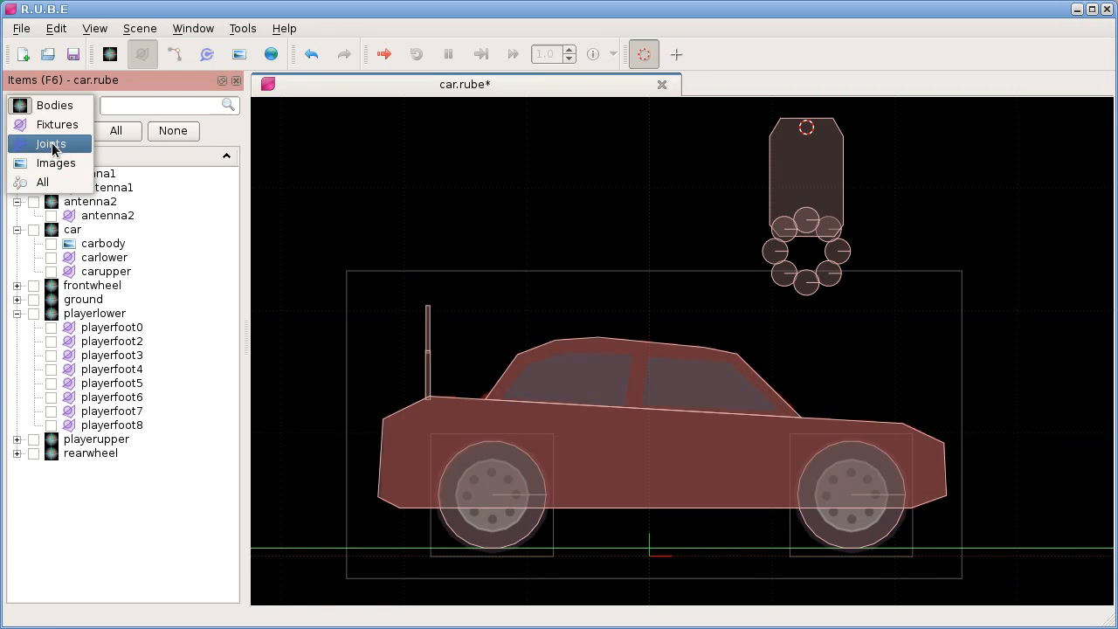
left_click(54, 145)
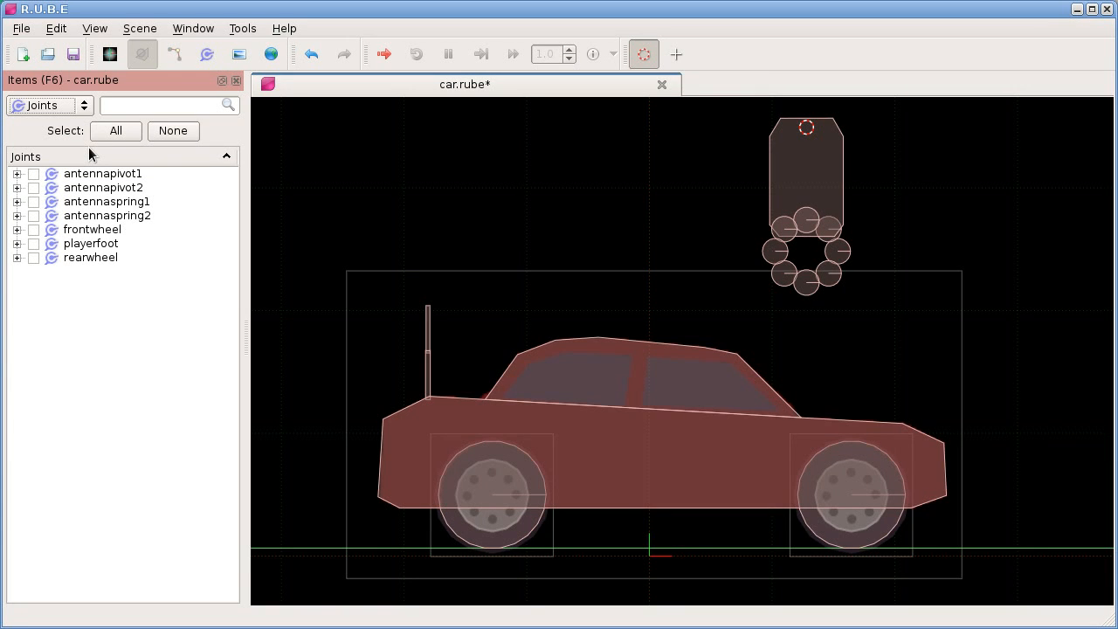
Expand the antennapivot1, antennapivot2, antennaspring1, antennaspring2 and frontwheel joints to examine the bodies each one connects.
left_click(17, 174)
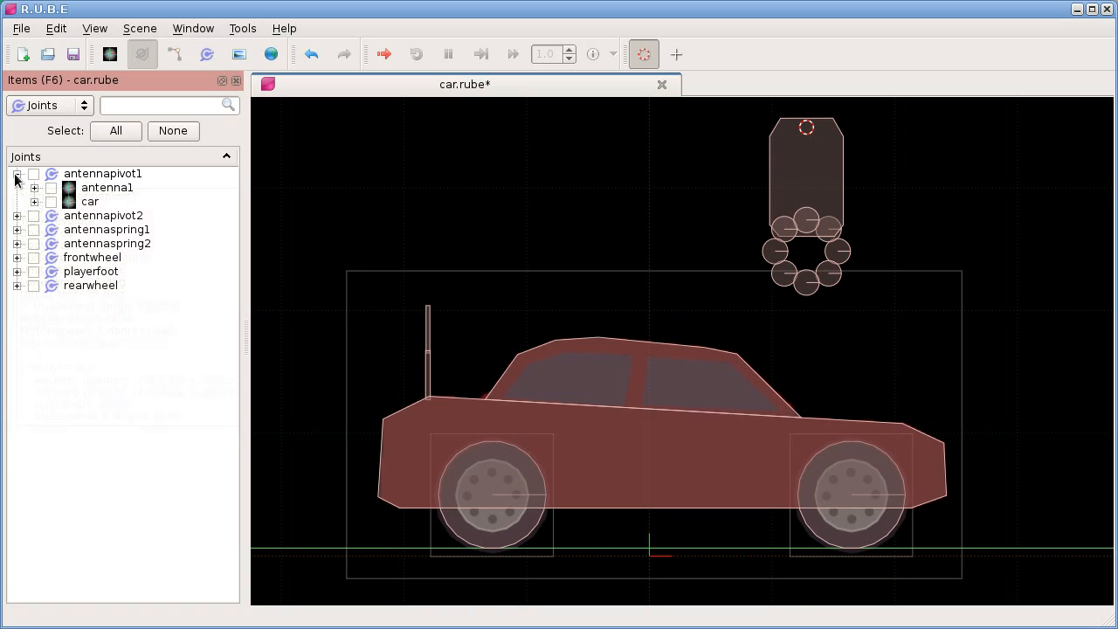
left_click(16, 257)
left_click(16, 244)
left_click(16, 229)
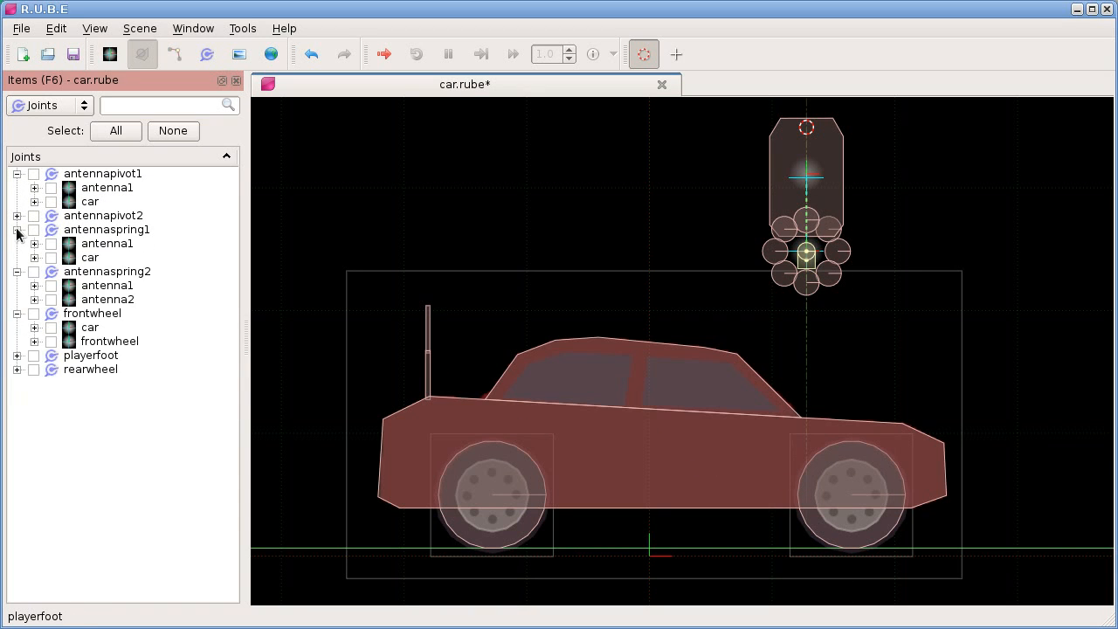
left_click(17, 216)
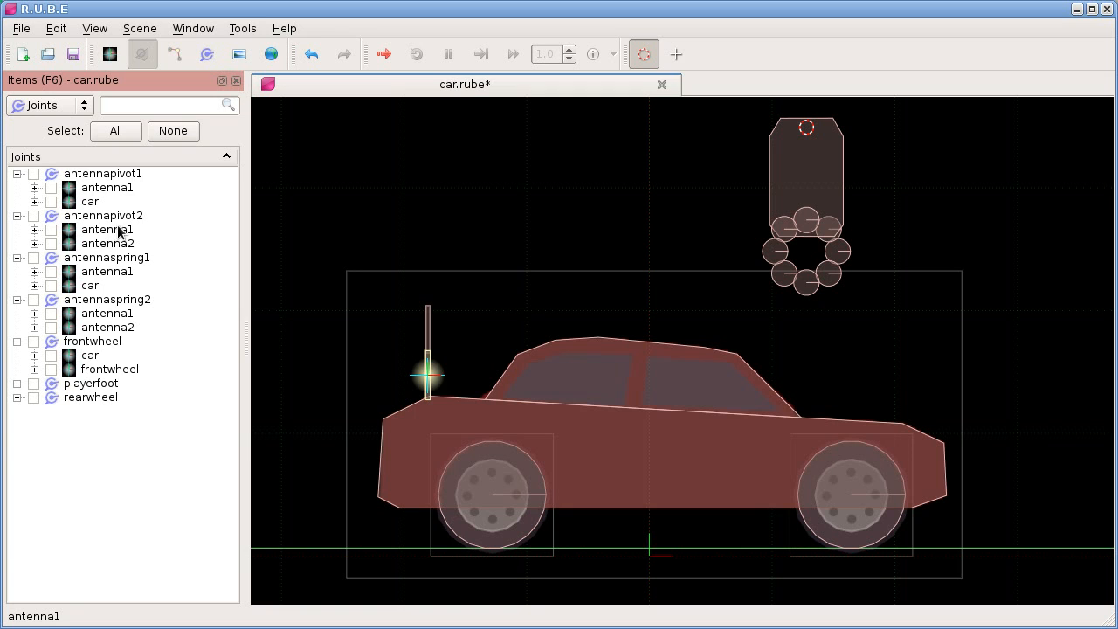
mouse_move(114, 185)
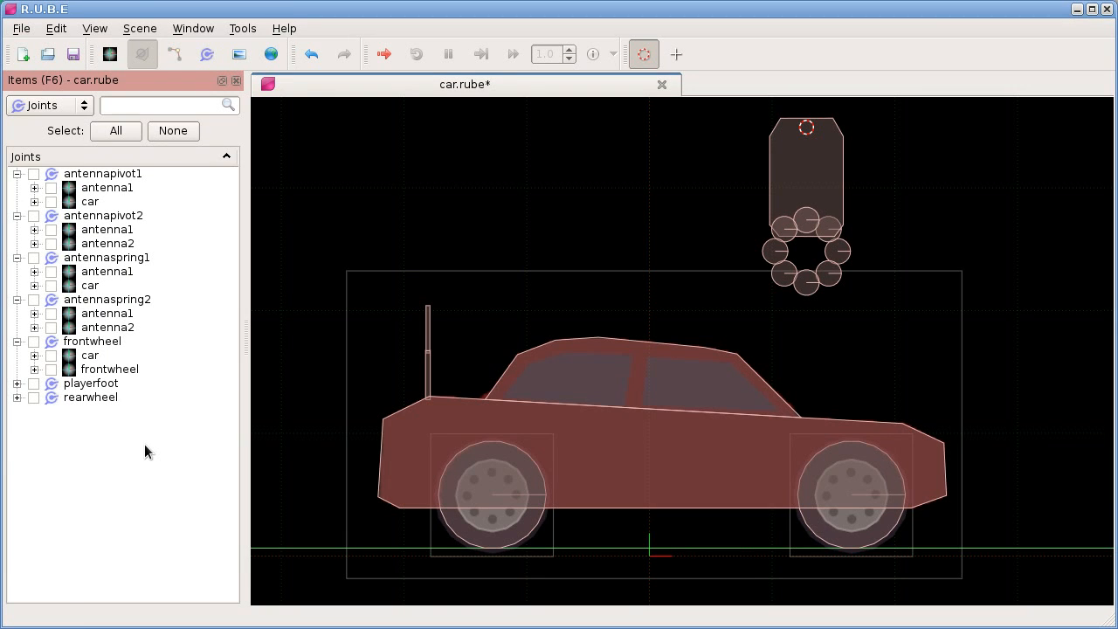
Expand the antenna1 and car bodies under the antennapivot1 joint, and select car's carupper and carlower fixtures.
left_click(34, 187)
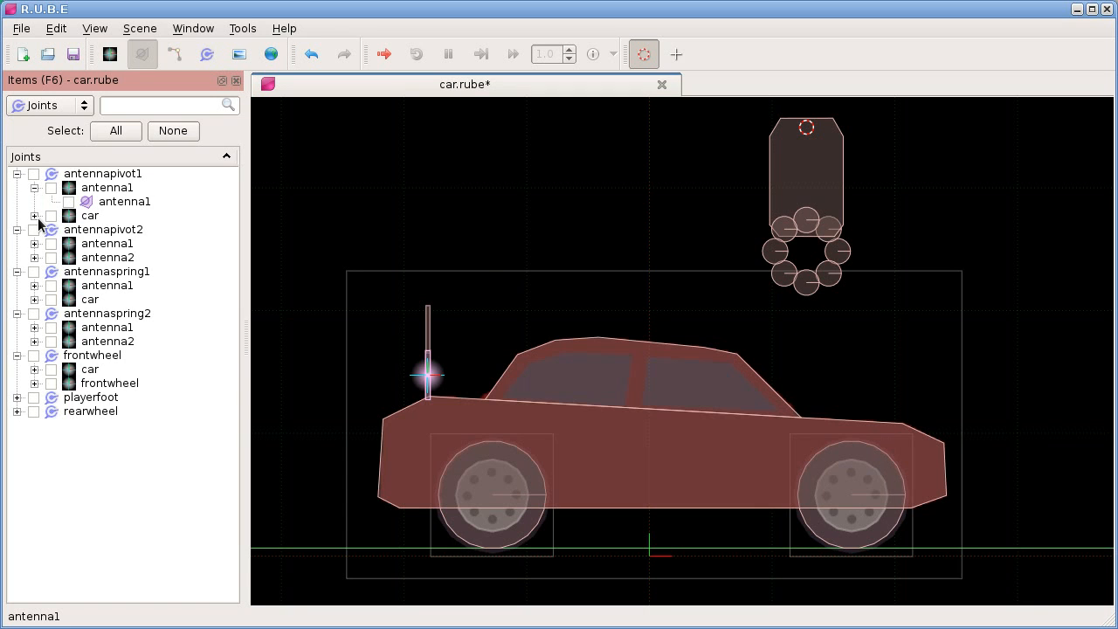
left_click(34, 216)
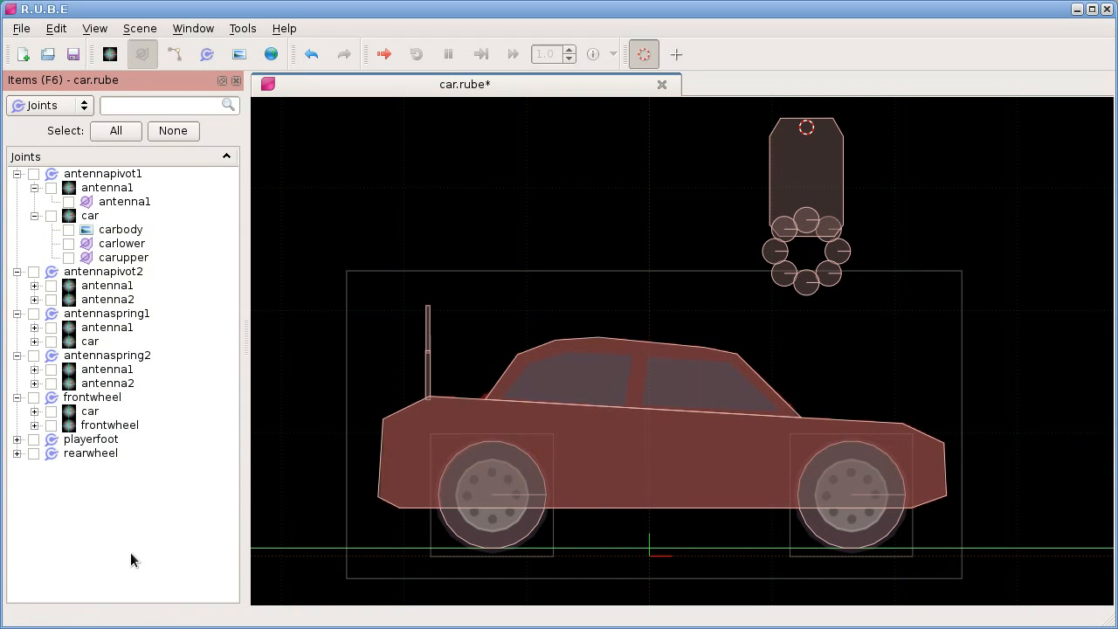
left_click(69, 256)
left_click(68, 243)
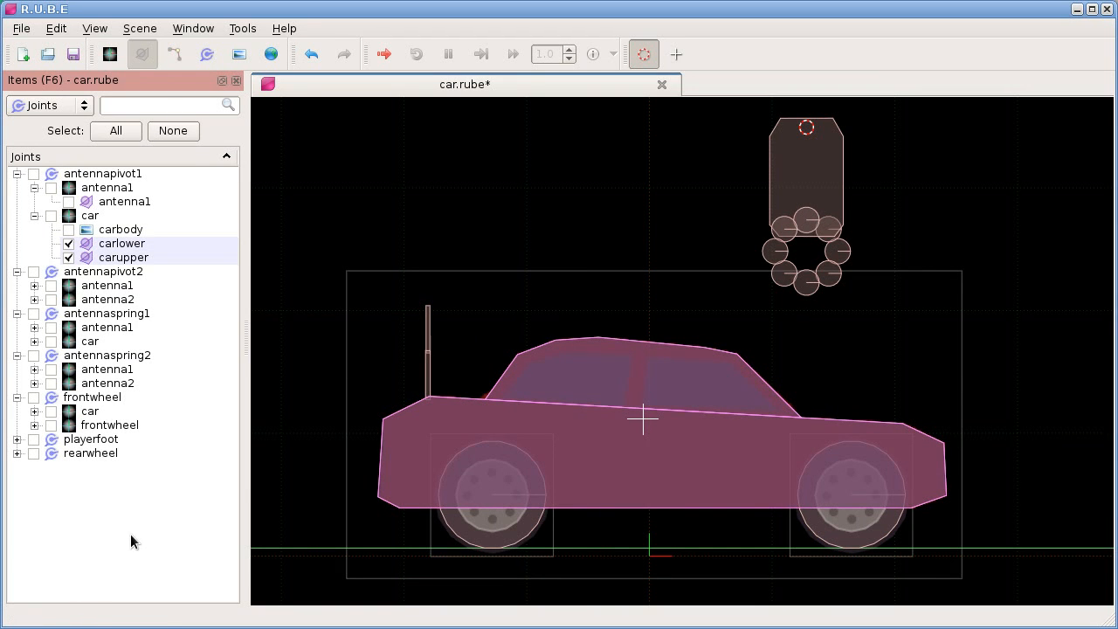
left_click(54, 107)
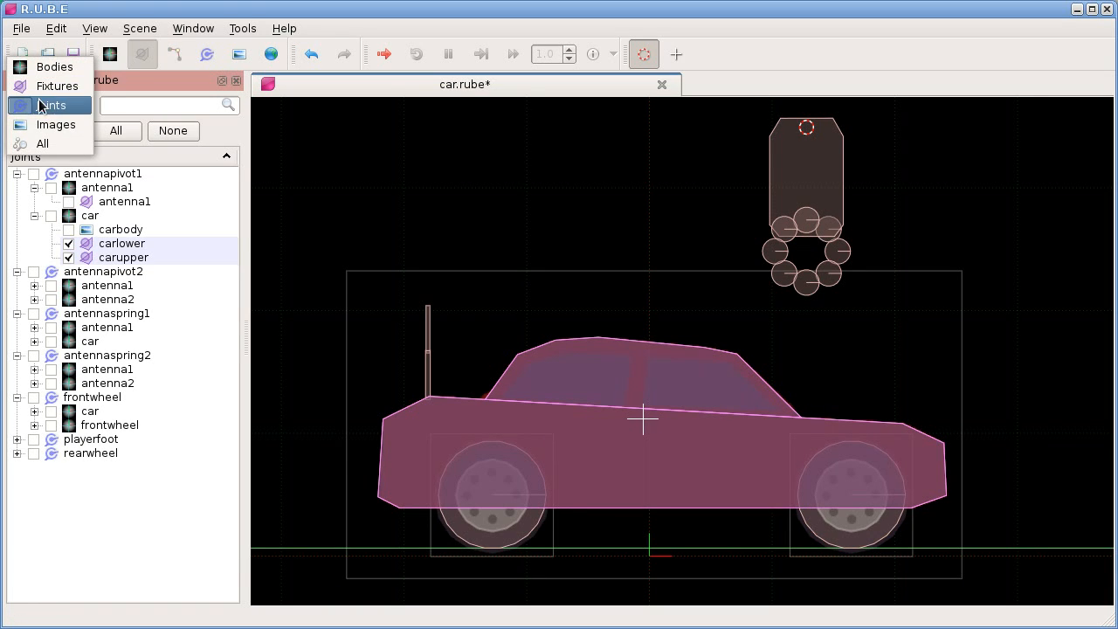
left_click(39, 106)
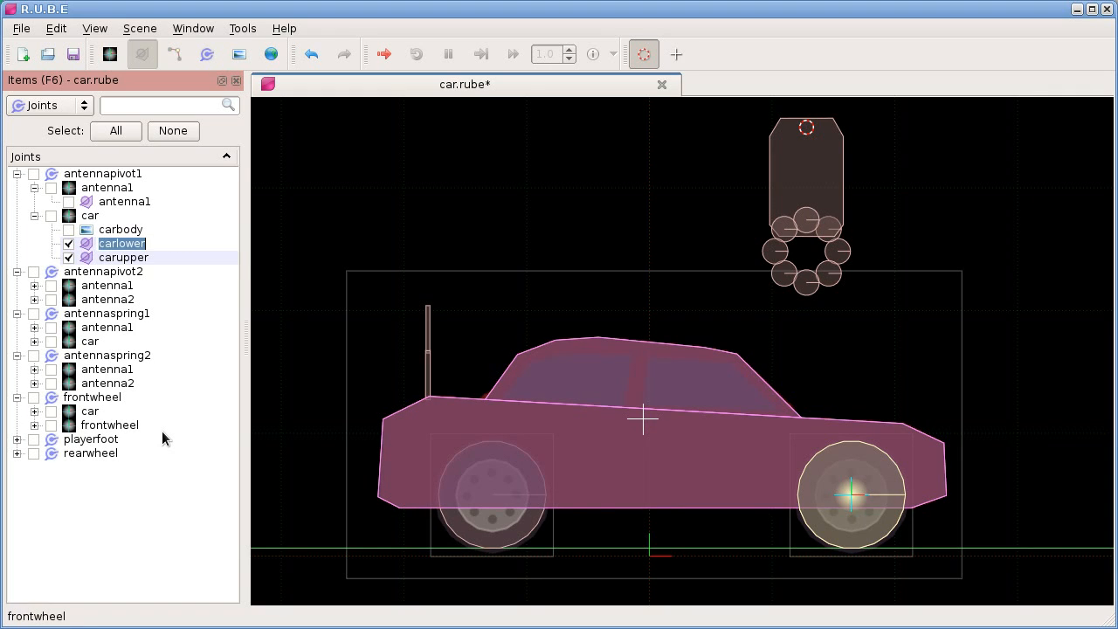
Rename the carlower fixture to newname in the item list and undo the rename.
type("newname")
key("Return")
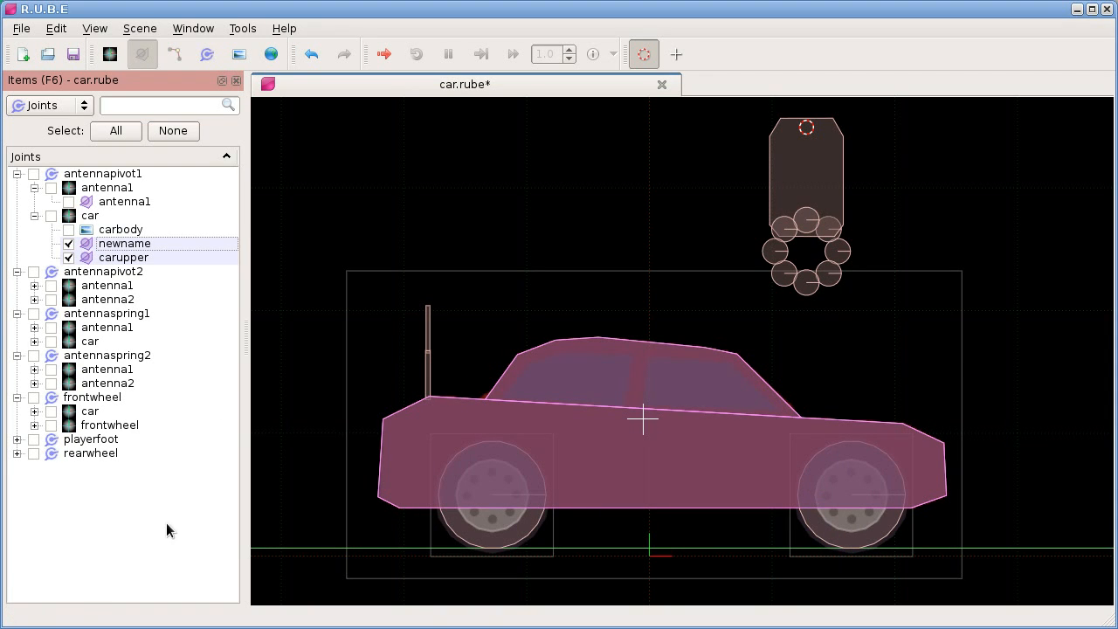
key("ctrl+z")
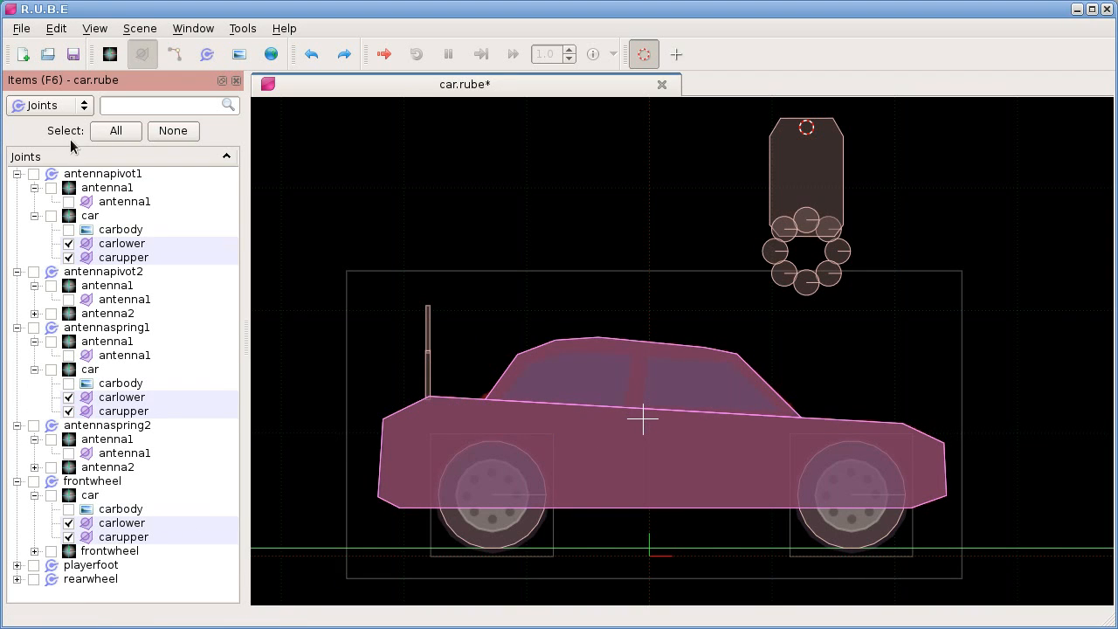
Select all joints from the item list in joint selection mode and clear the joint selection again.
left_click(121, 136)
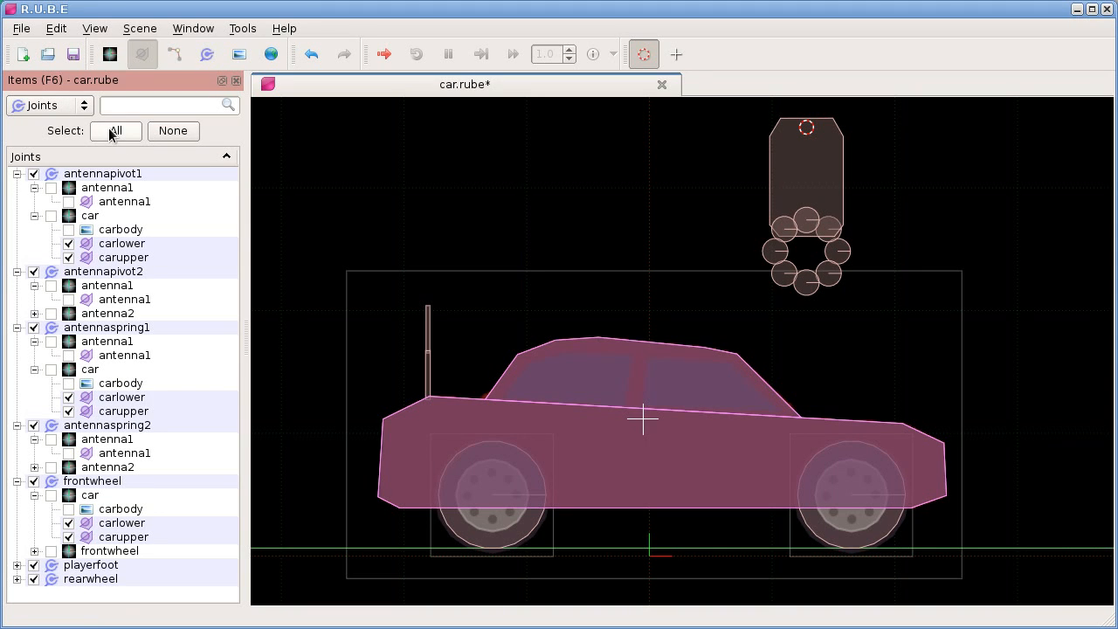
left_click_drag(288, 182, 297, 184)
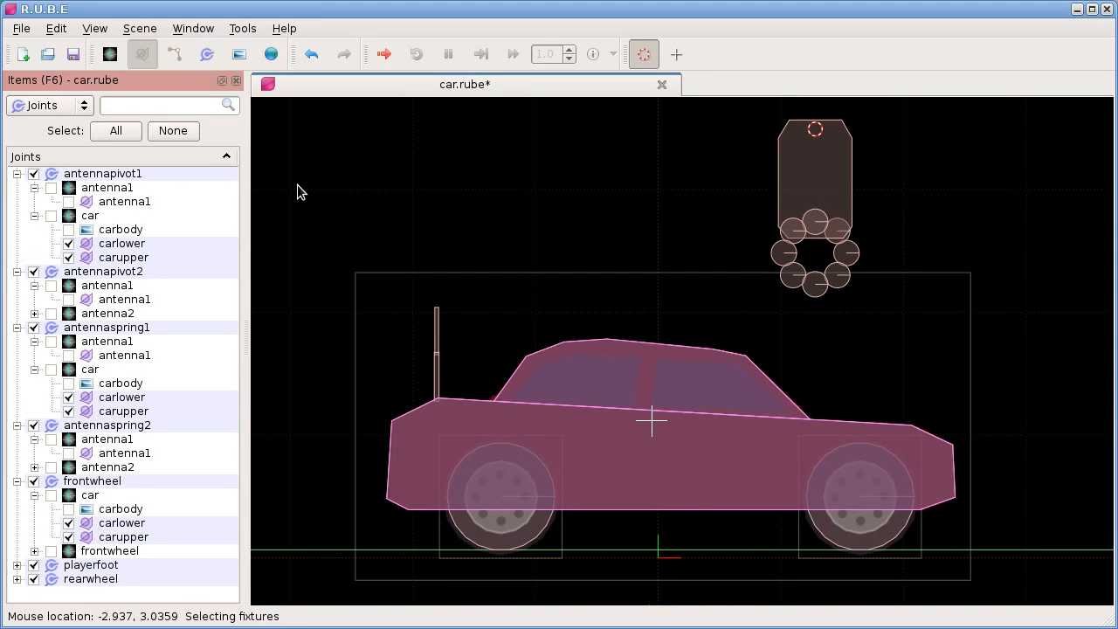
key("j")
left_click(171, 130)
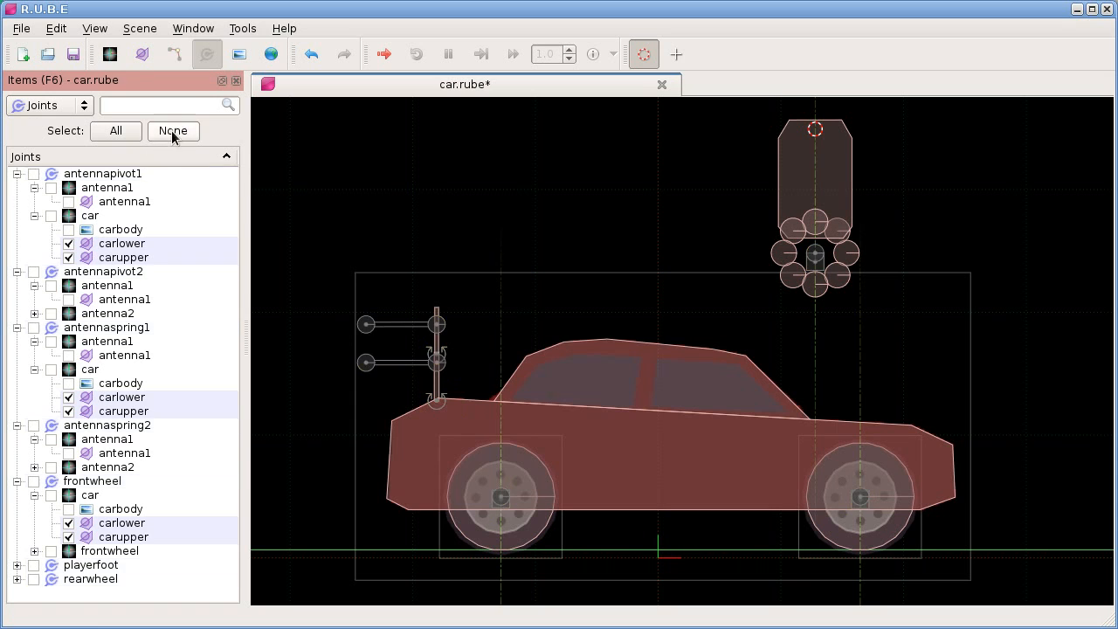
left_click(115, 131)
left_click(167, 133)
Filter the item list to bodies and switch the scene to body selection mode.
left_click(50, 105)
left_click(43, 60)
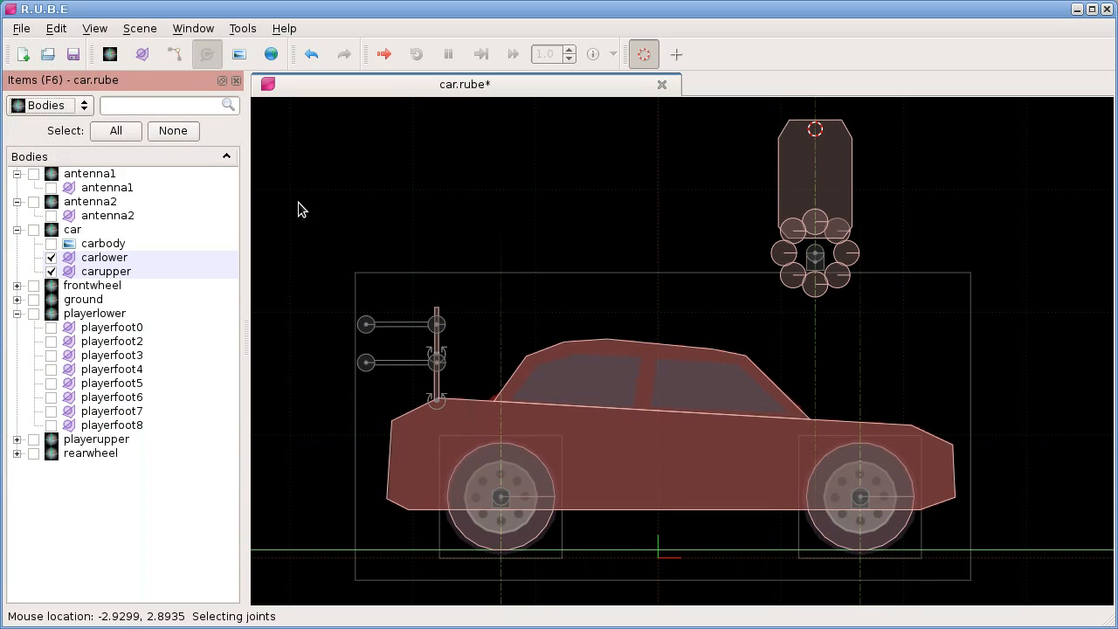
key("b")
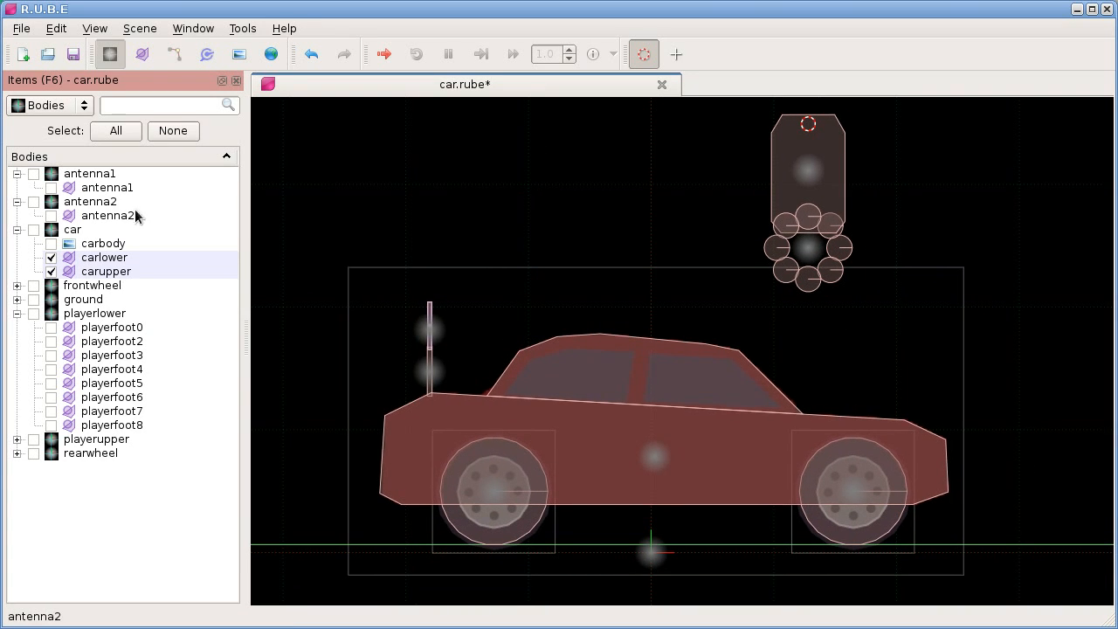
Collapse the antenna1, antenna2, car and playerlower entries in the body list.
left_click(17, 174)
left_click(17, 188)
left_click(17, 202)
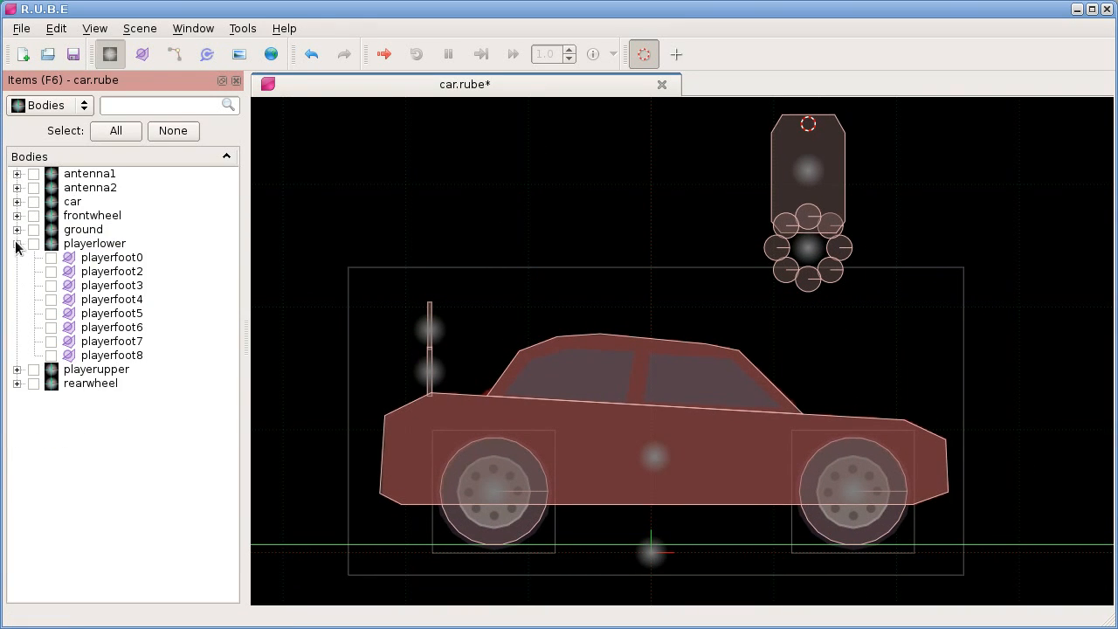
left_click(17, 243)
Select all bodies from the item list and clear the body selection again.
left_click(114, 131)
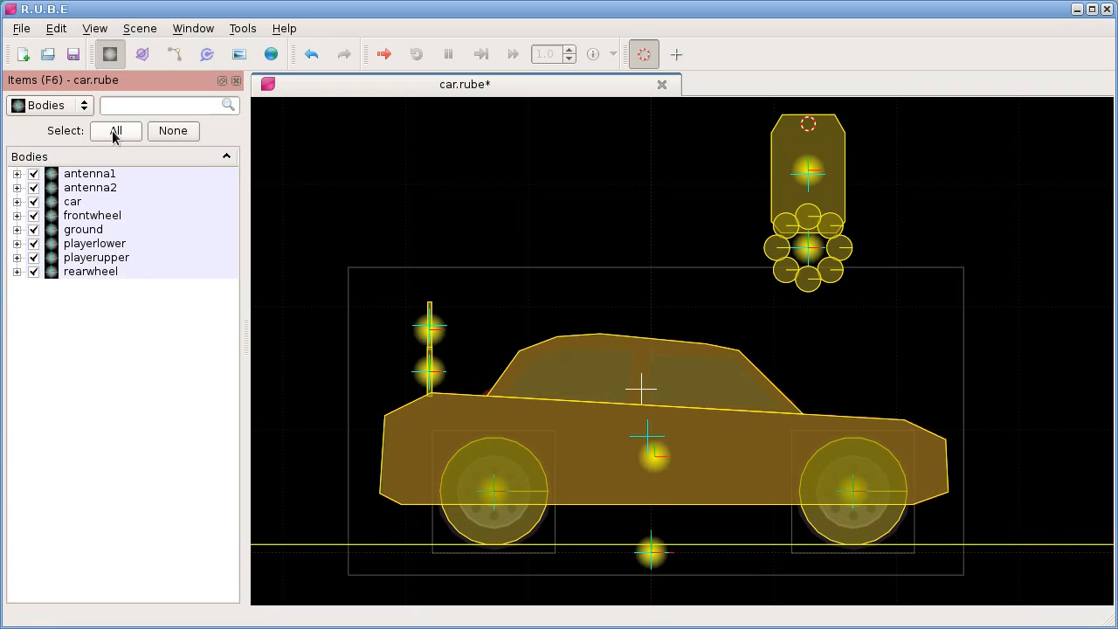
left_click(167, 131)
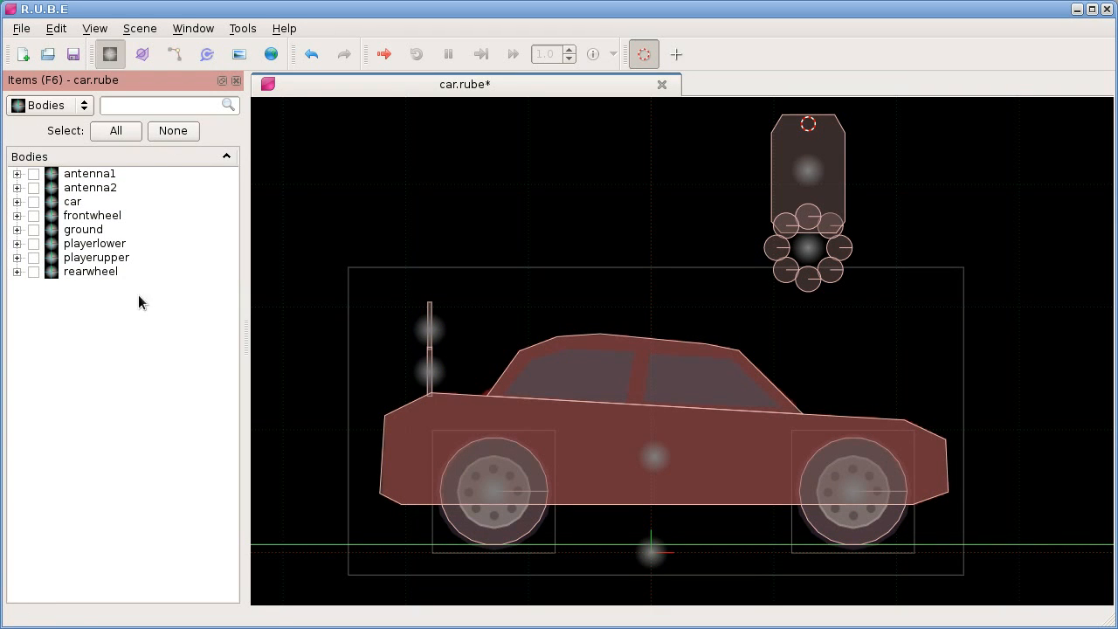
Examine the antenna2 body's properties and its attached fixture through its context menu in the scene.
left_click_drag(480, 220, 475, 225)
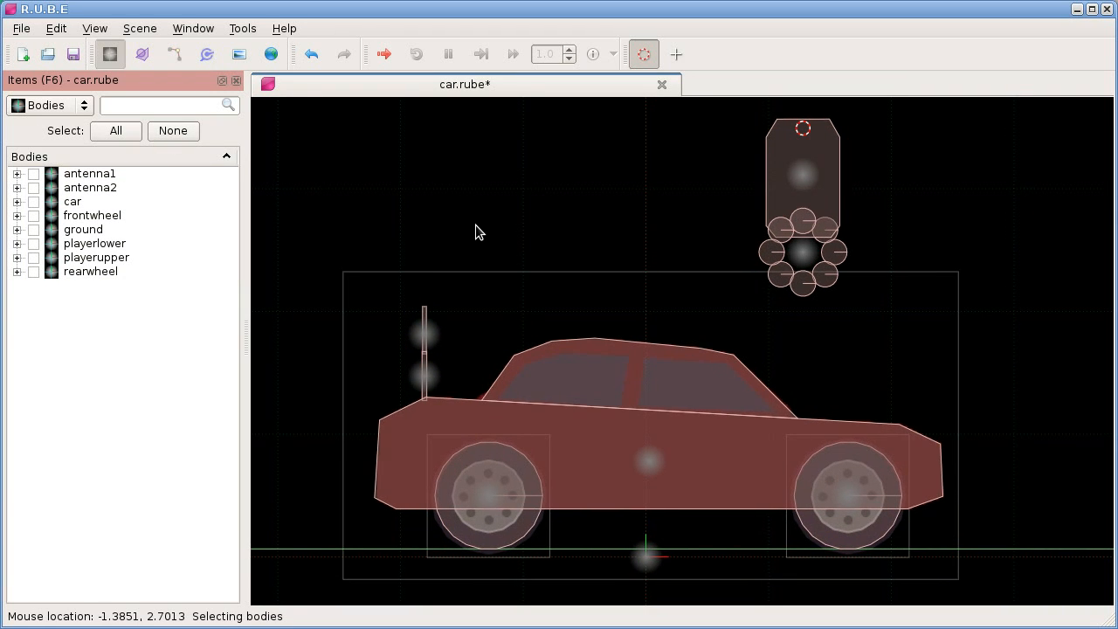
scroll(475, 225, "down", 1)
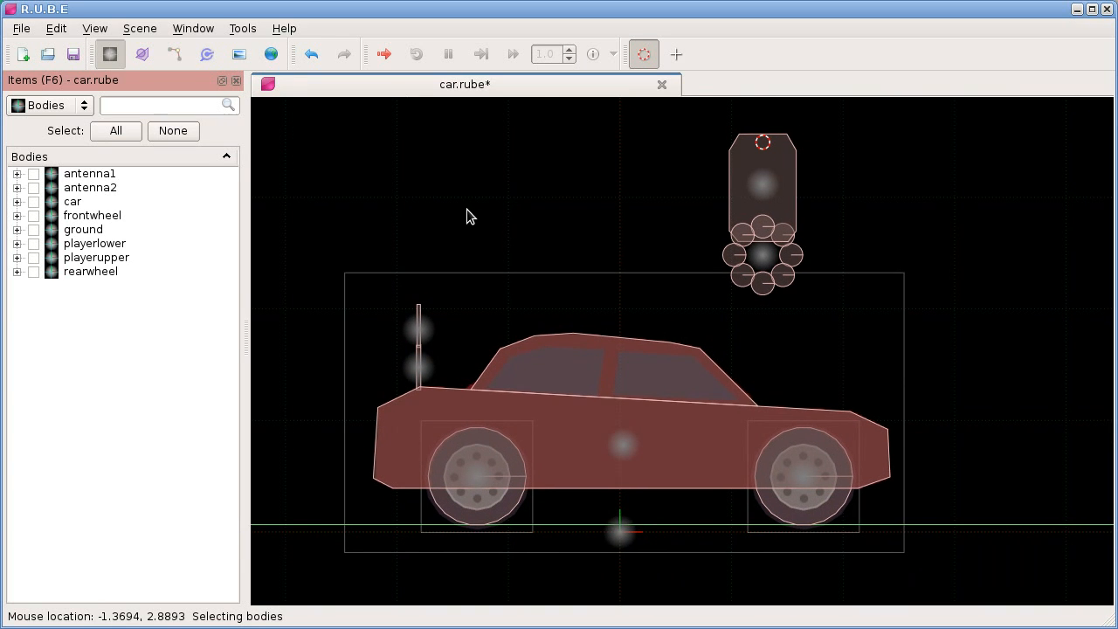
right_click(420, 325)
mouse_move(457, 337)
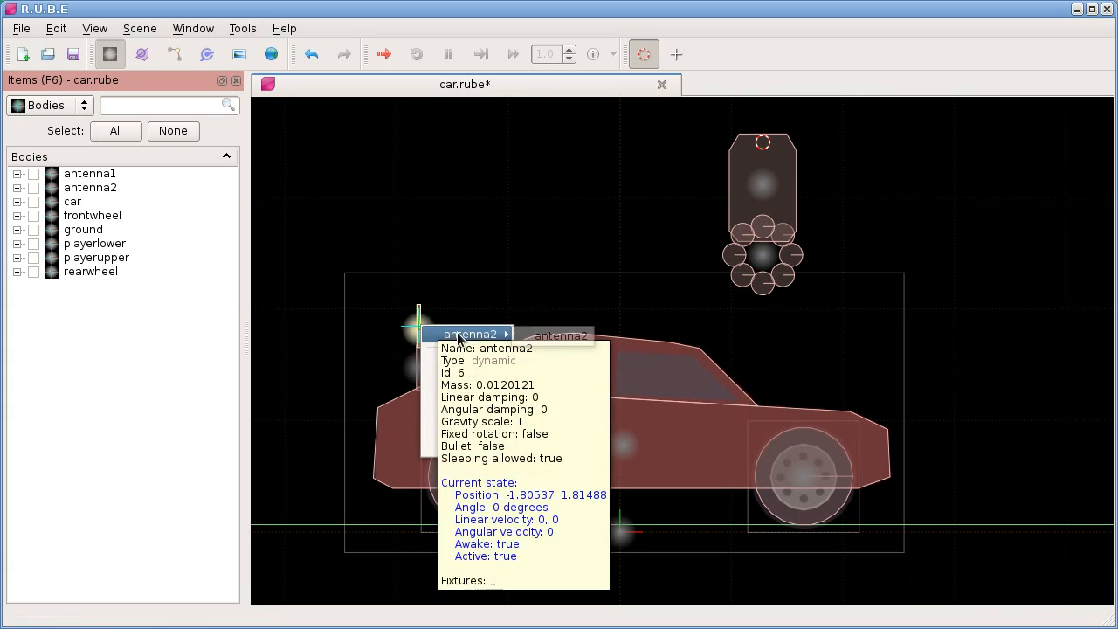
mouse_move(535, 339)
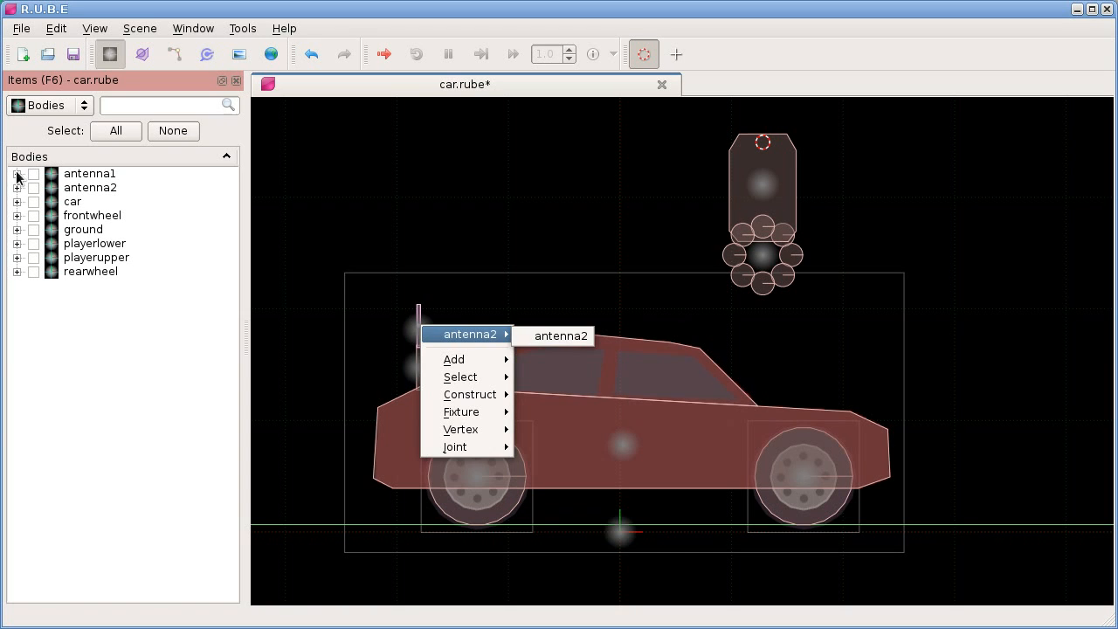
left_click(414, 201)
Switch the scene to joint selection mode.
left_click_drag(488, 211, 475, 210)
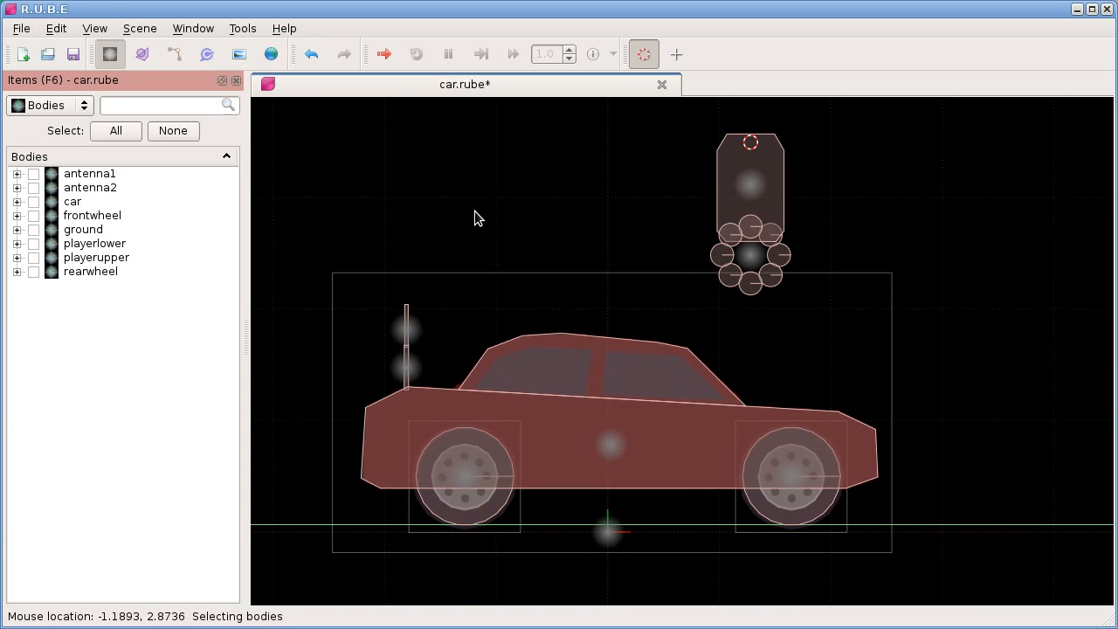
key("j")
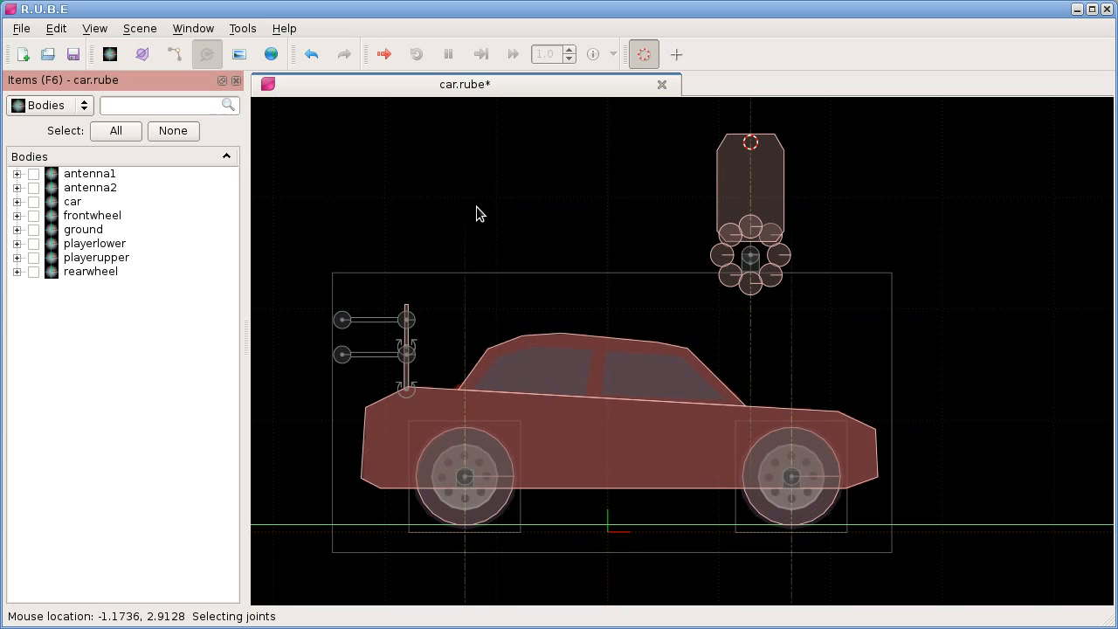
left_click_drag(453, 252, 451, 237)
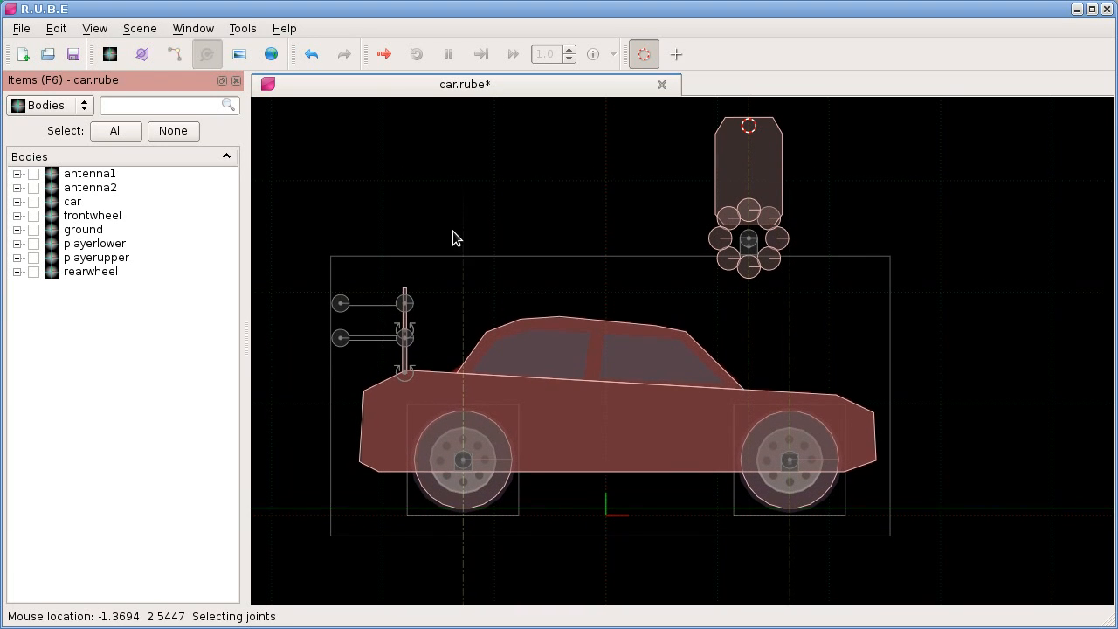
Examine the antennapivot1 joint's properties, its connected bodies and the car body's fixtures through its context menu in the scene.
left_click(405, 374)
mouse_move(405, 373)
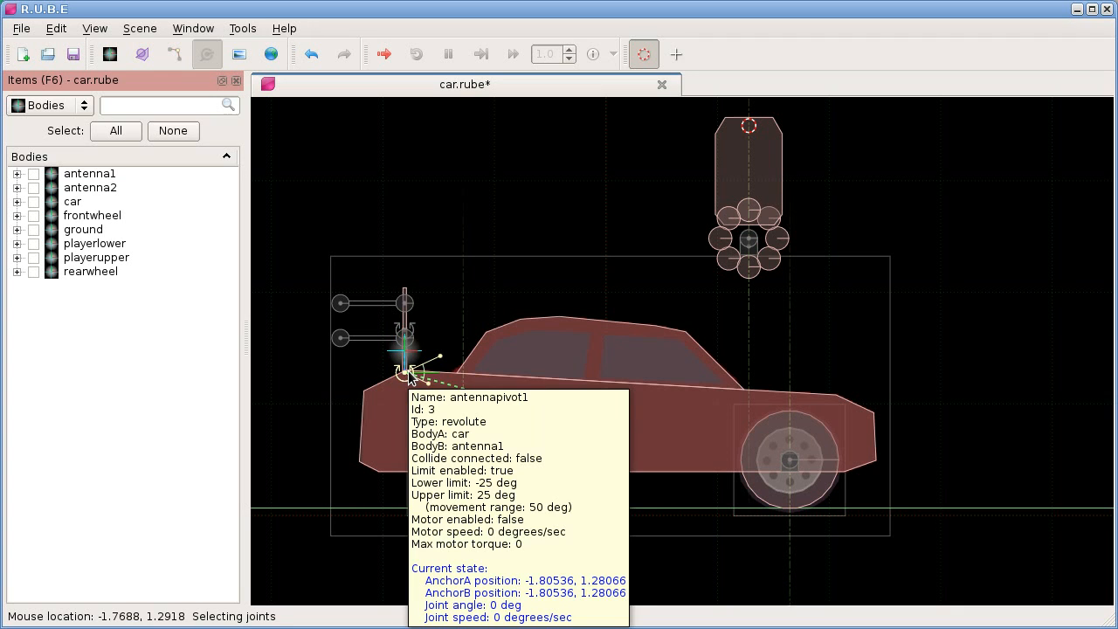
right_click(408, 370)
mouse_move(428, 381)
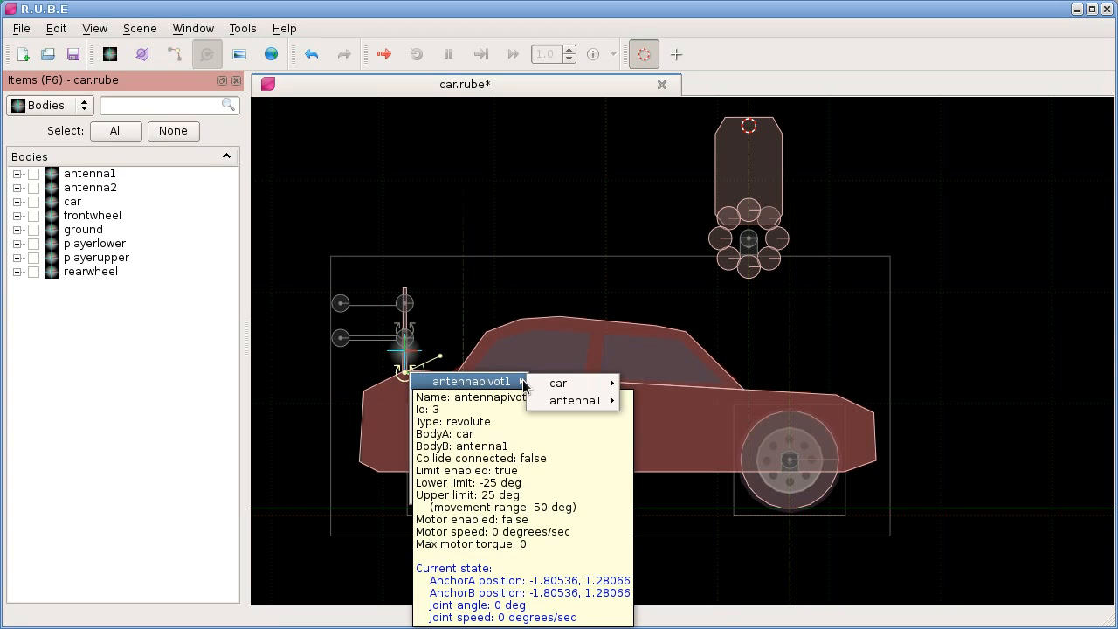
mouse_move(610, 390)
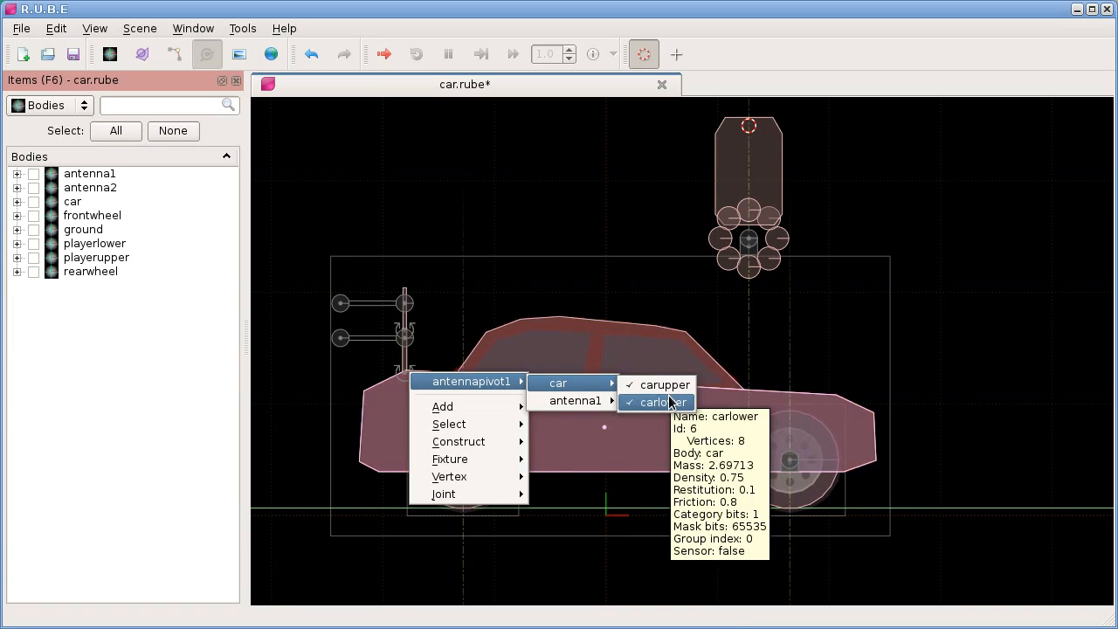
Toggle the selection of the car and antenna1 bodies connected by antennapivot1 on and off twice from the joint's context menu.
left_click(550, 384)
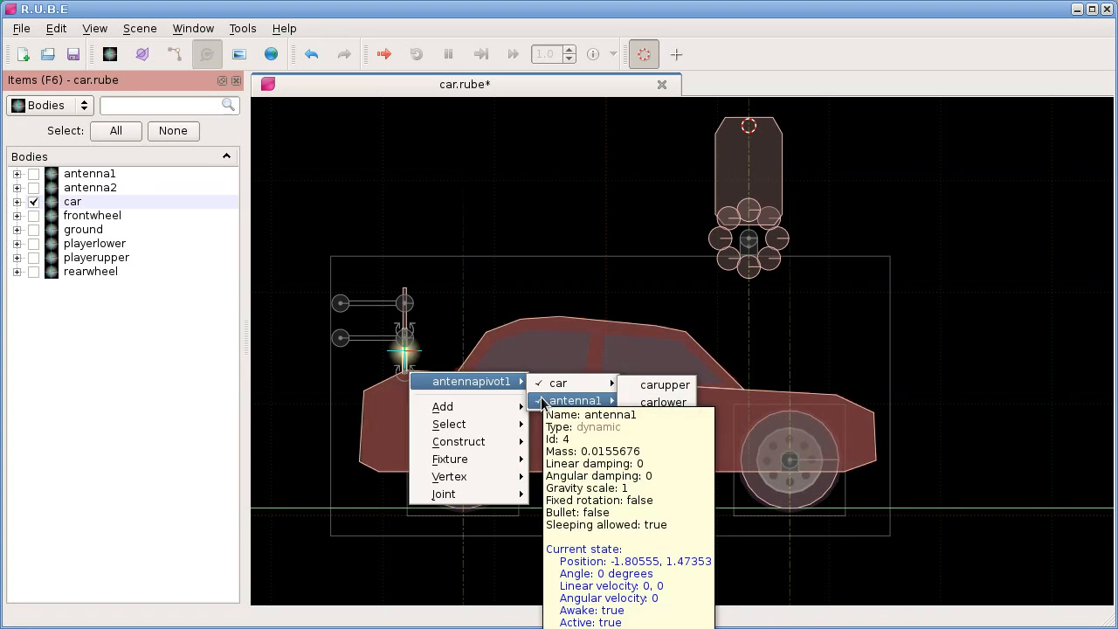
left_click(543, 405)
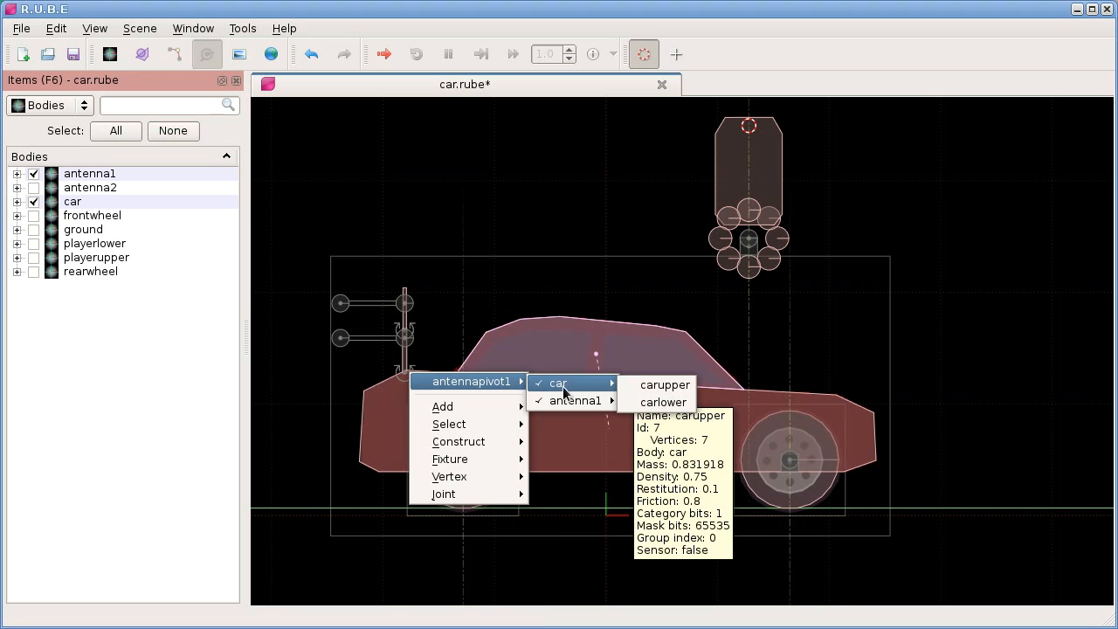
left_click(559, 400)
left_click(554, 382)
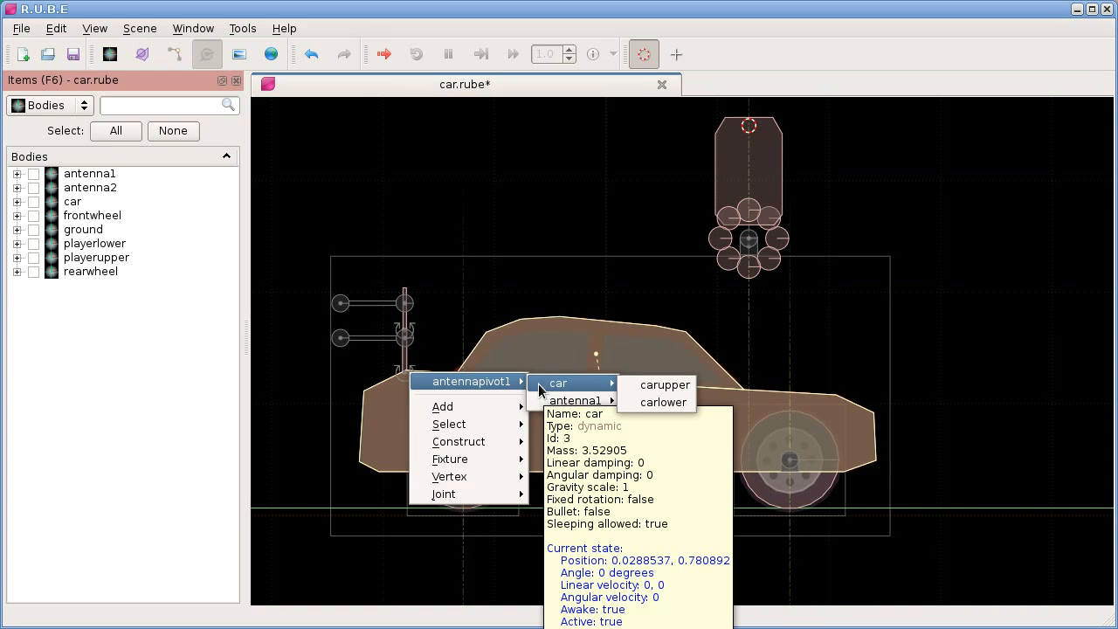
left_click(545, 400)
left_click(544, 382)
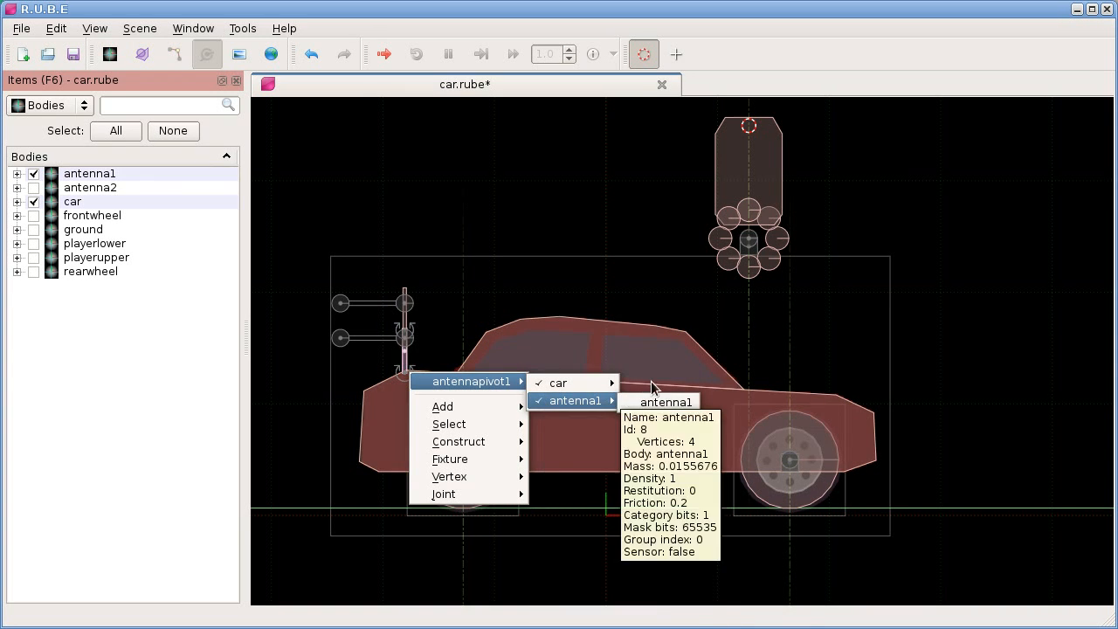
left_click(555, 382)
left_click(537, 400)
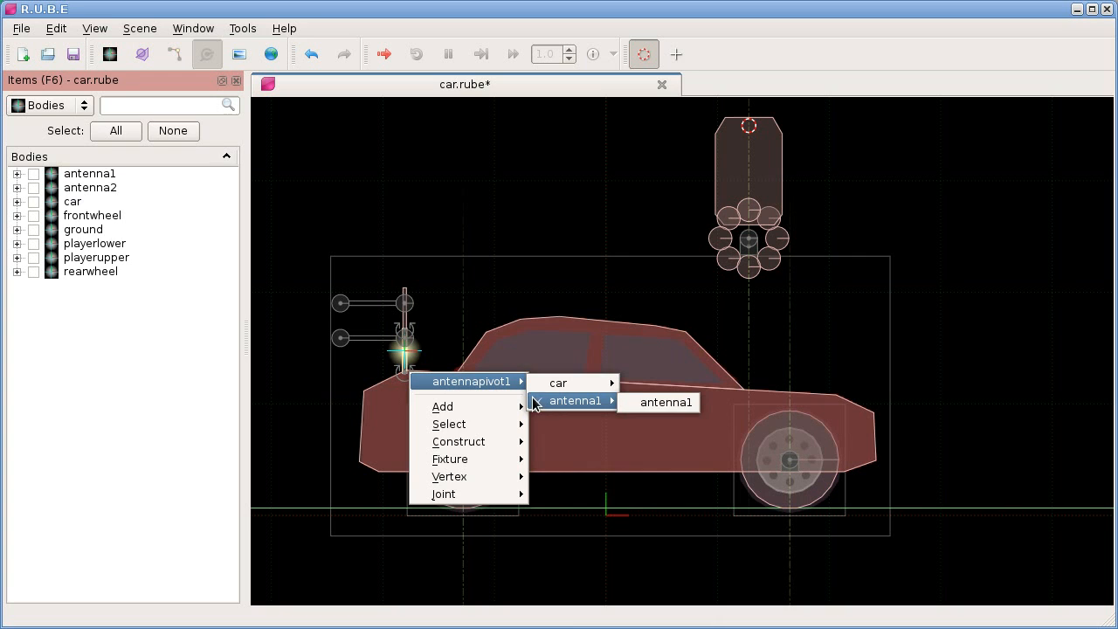
Select the antenna1 body from the antennapivot1 joint's context menu and close the menu.
left_click(535, 402)
left_click(512, 262)
right_click(409, 368)
left_click(482, 288)
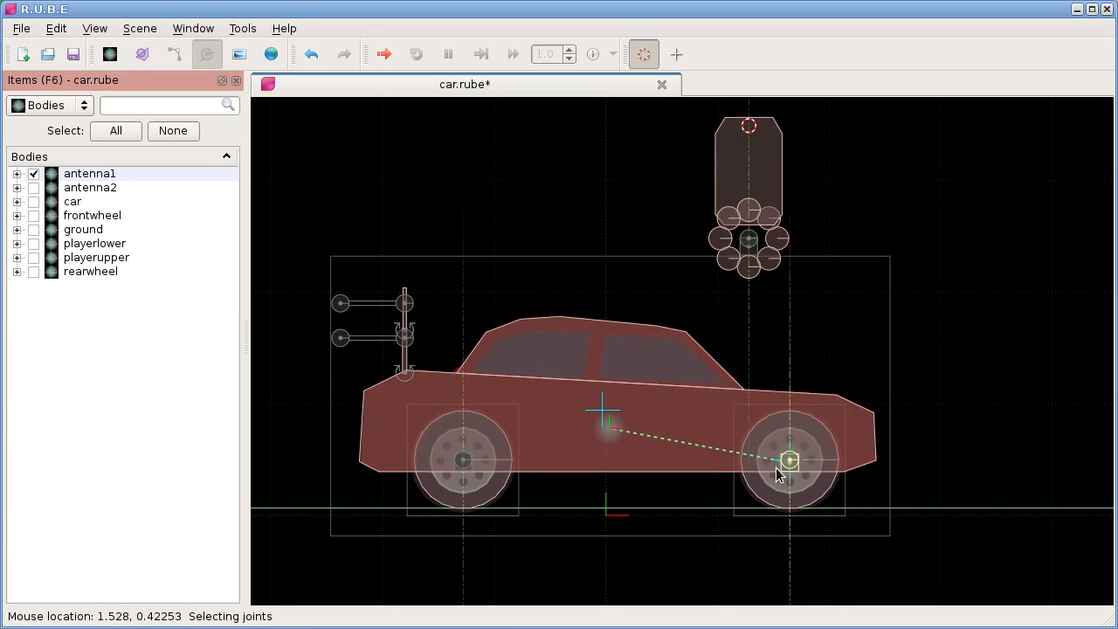
Place the cursor in the empty space above the car roof's rear and add a body with a circle fixture there.
left_click_drag(549, 213, 549, 221)
key("c")
right_click(477, 185)
mouse_move(524, 191)
mouse_move(616, 192)
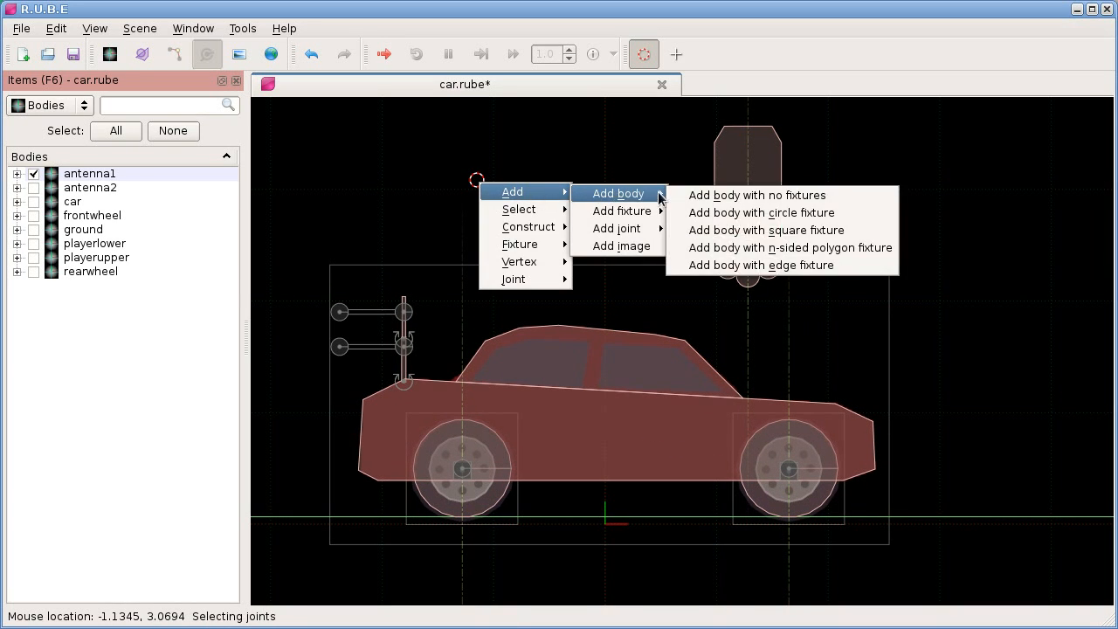
left_click(701, 213)
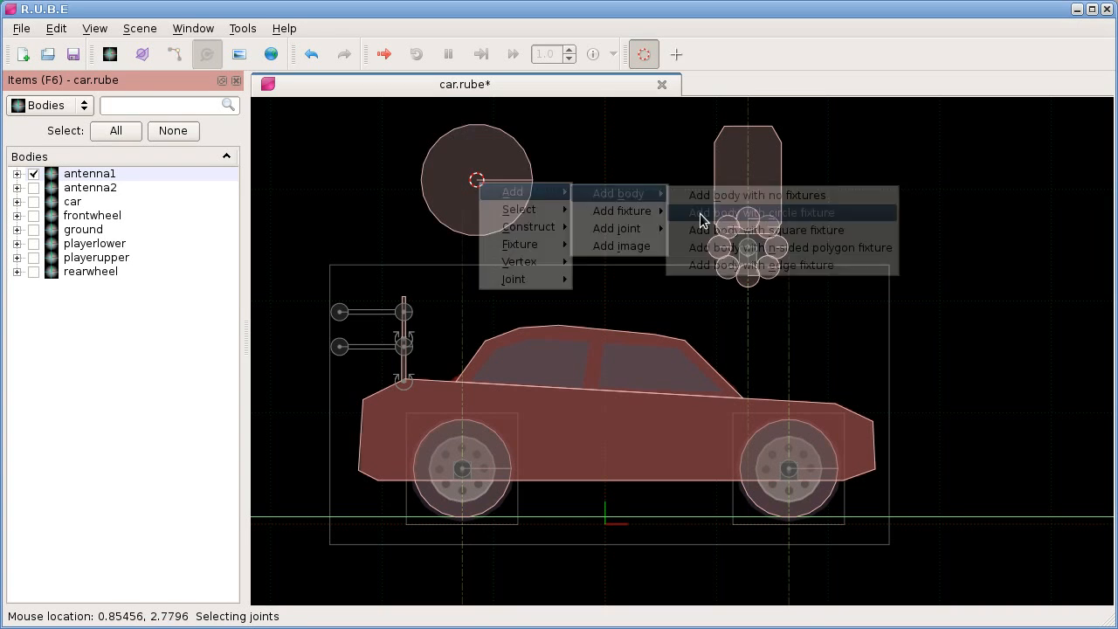
Add a second body with a circle fixture at the same cursor position.
right_click(519, 195)
mouse_move(567, 202)
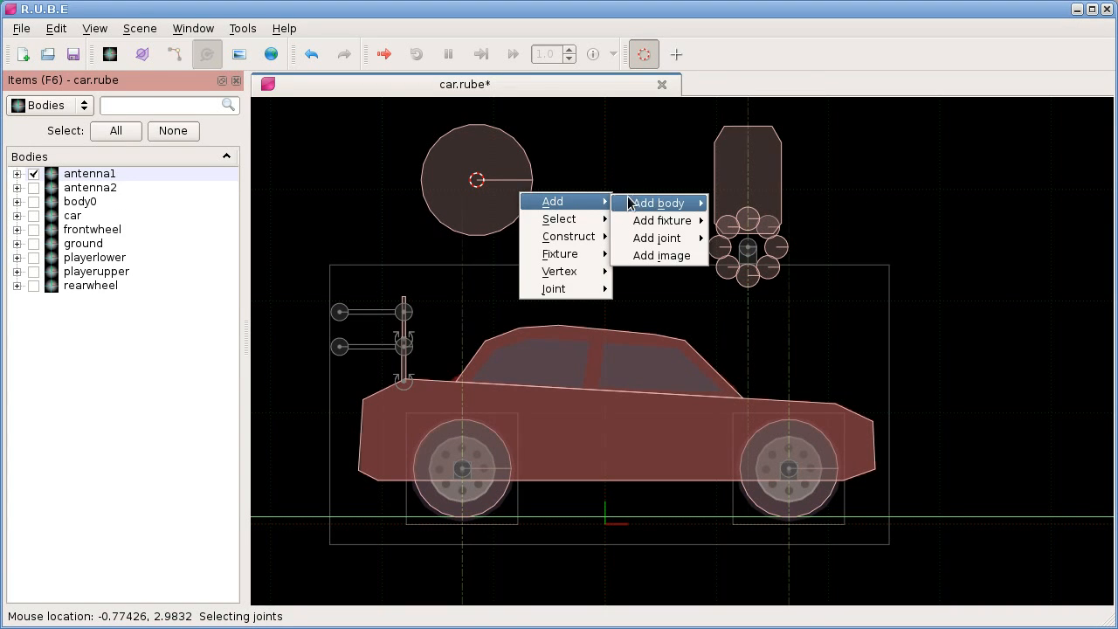
mouse_move(661, 204)
left_click(738, 222)
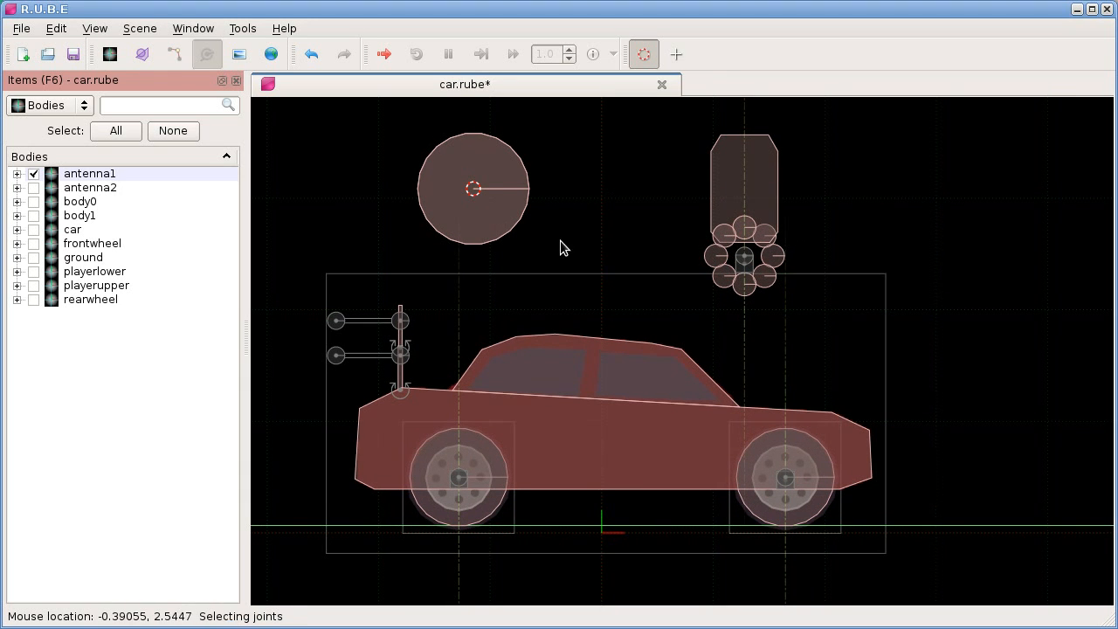
Switch to body selection mode, pick body0 from the overlapping circle bodies through their context menu, and deselect antenna1.
key("b")
mouse_move(474, 188)
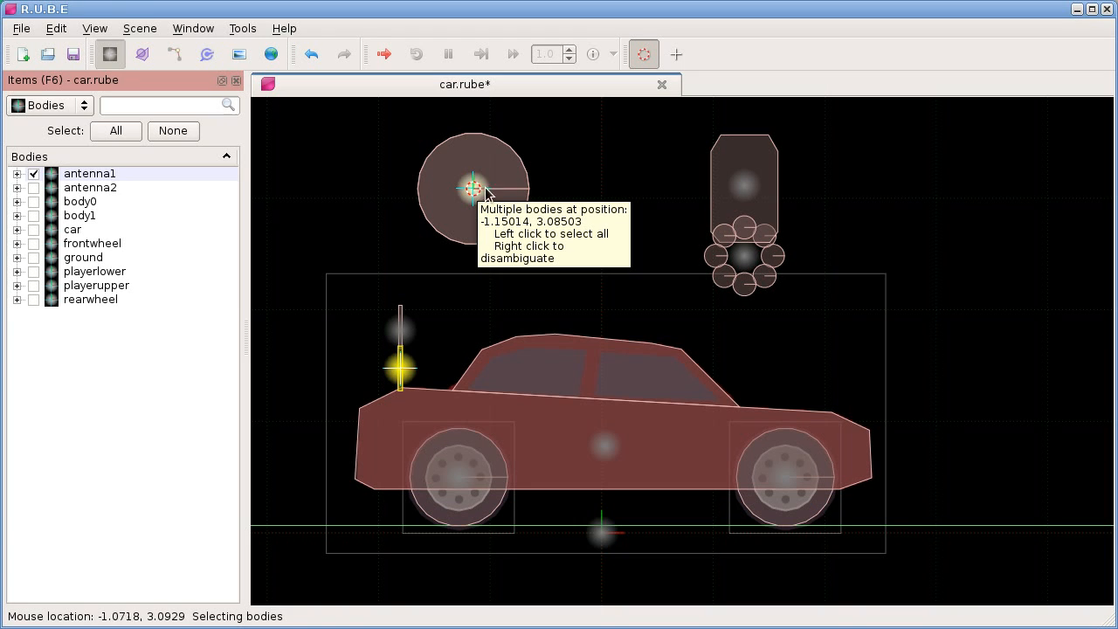
mouse_move(737, 186)
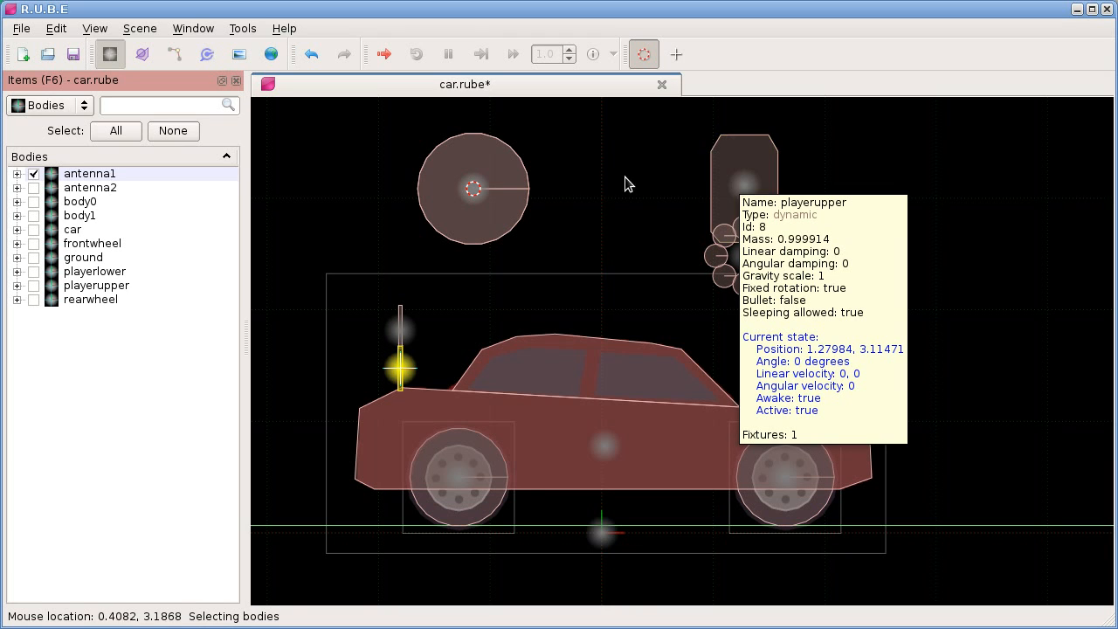
right_click(485, 191)
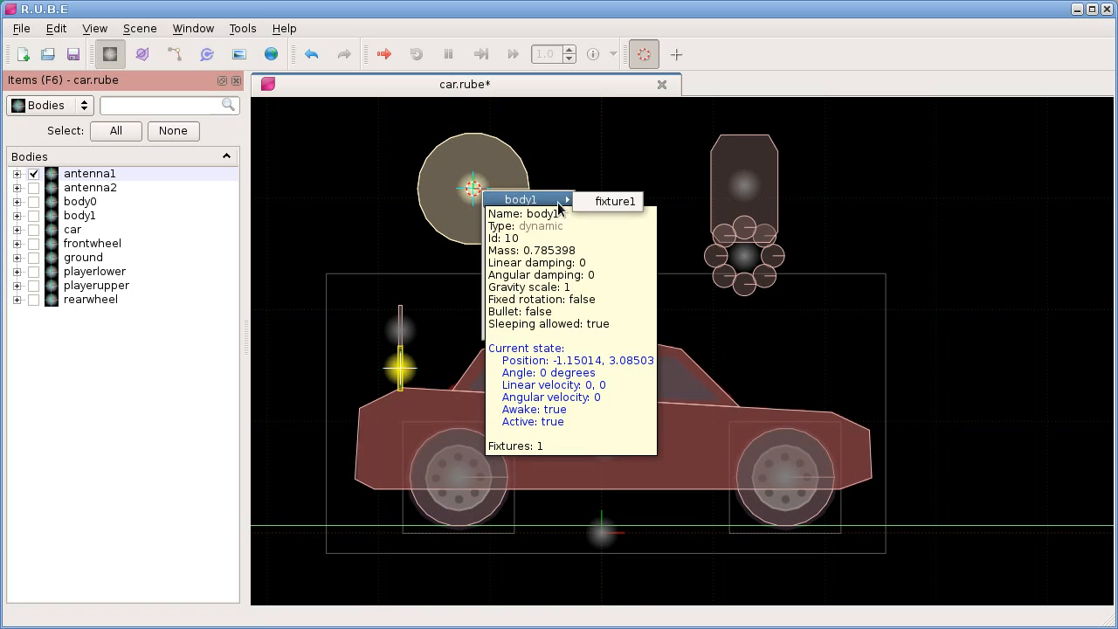
mouse_move(563, 223)
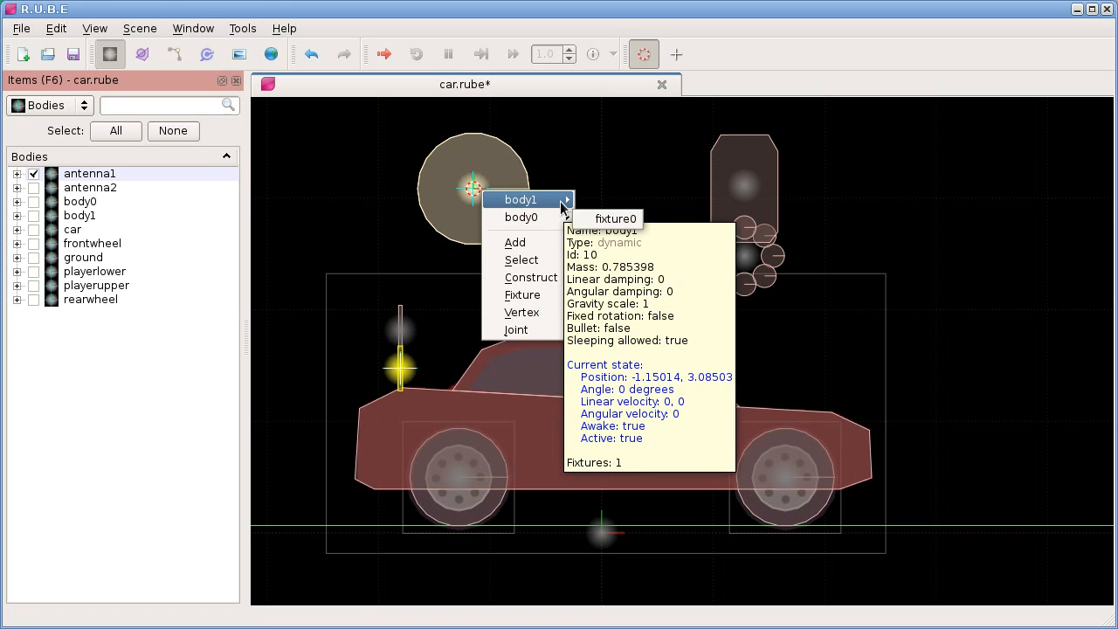
mouse_move(550, 205)
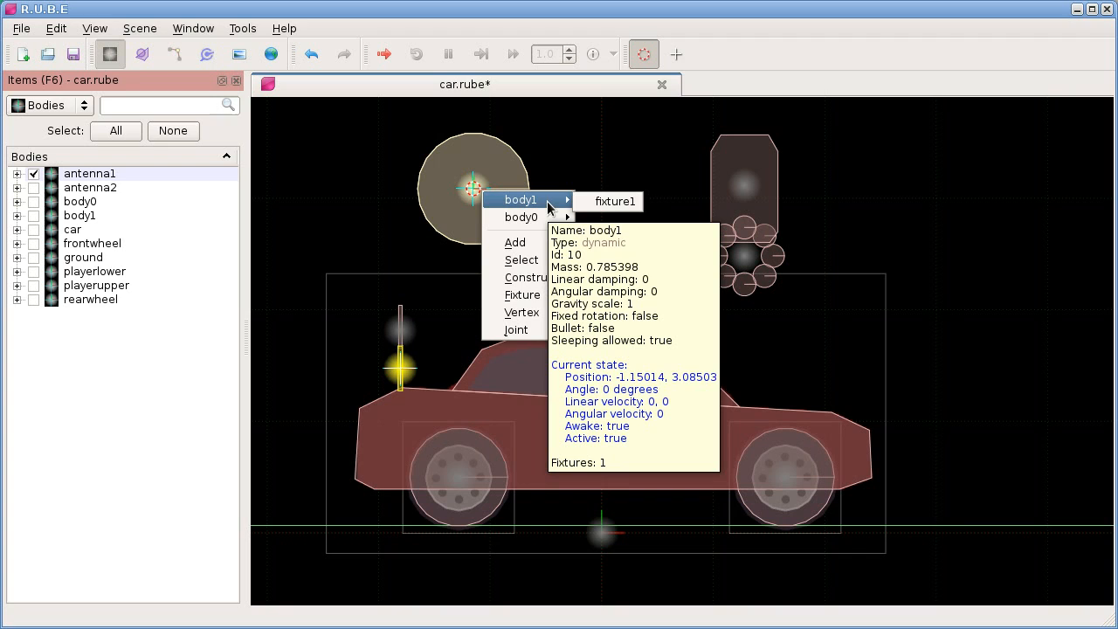
left_click(493, 221)
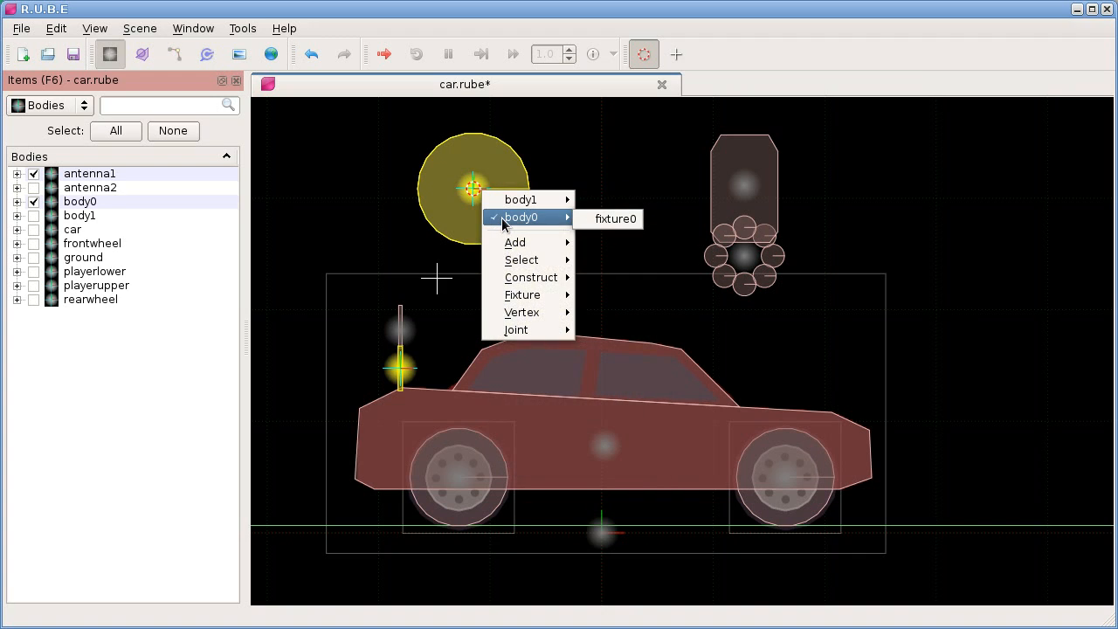
mouse_move(563, 278)
left_click(594, 212)
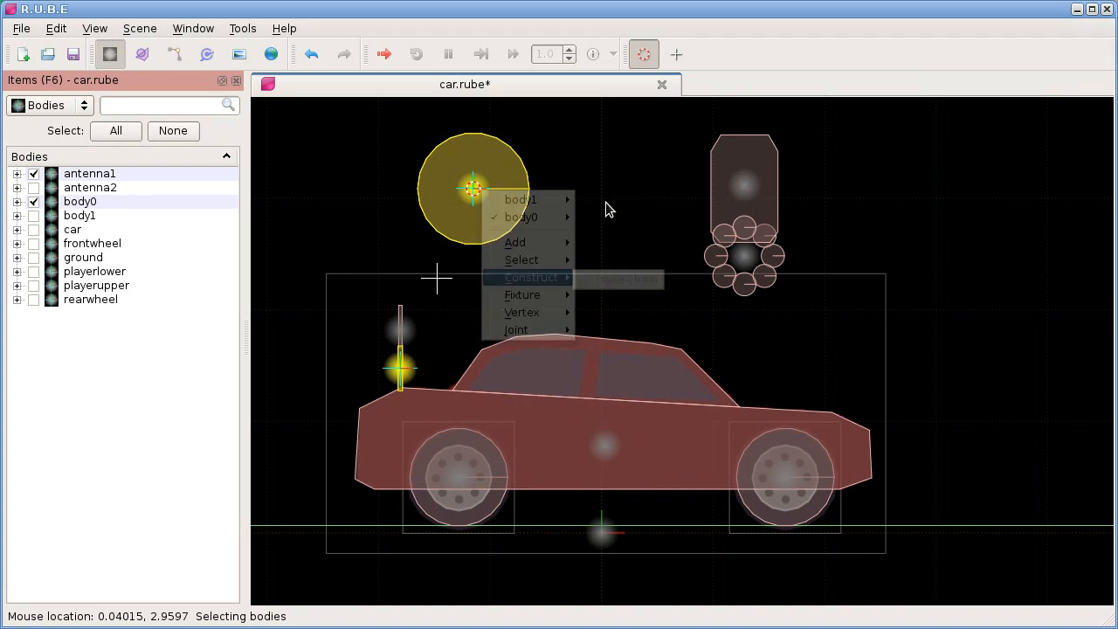
left_click(401, 371, "ctrl")
Translate body0 by about -0.63, -0.16 and undo the move.
key("t")
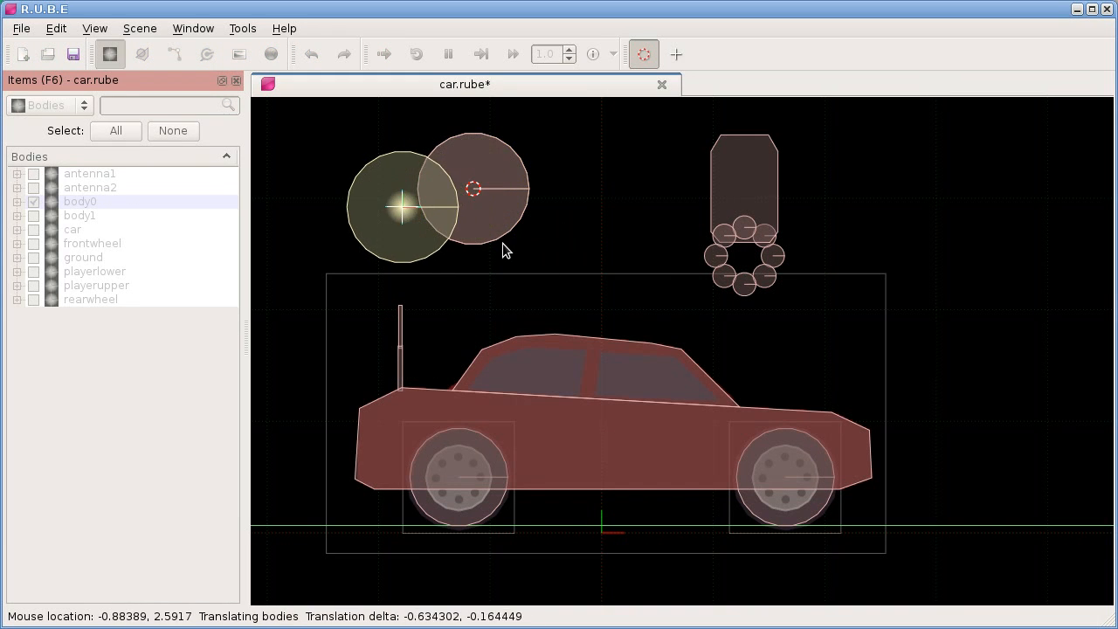
left_click(504, 242)
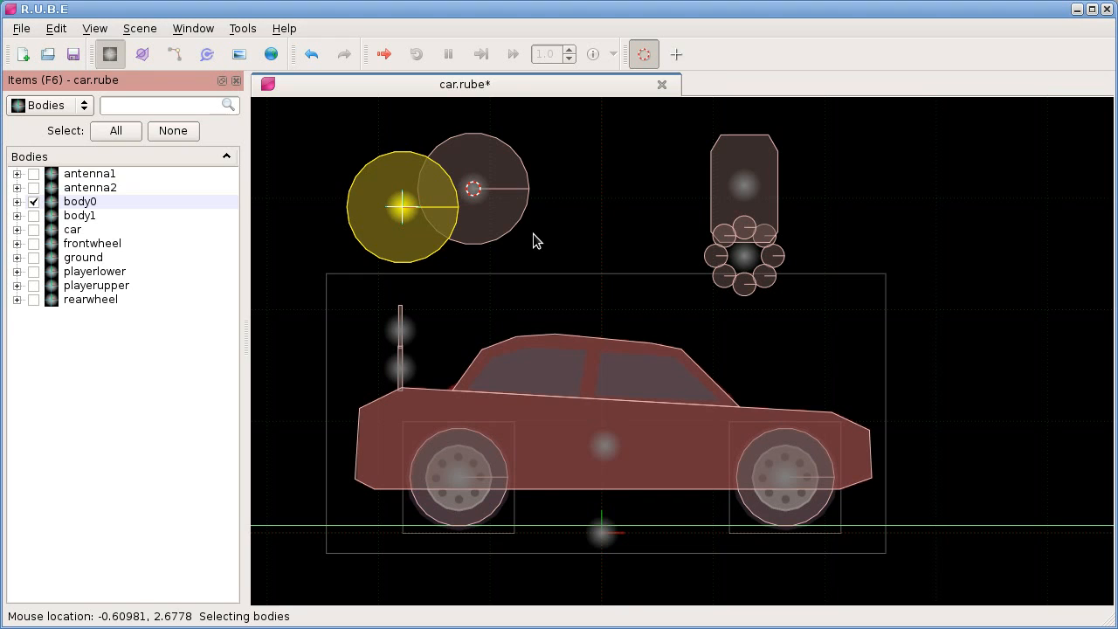
key("ctrl+z")
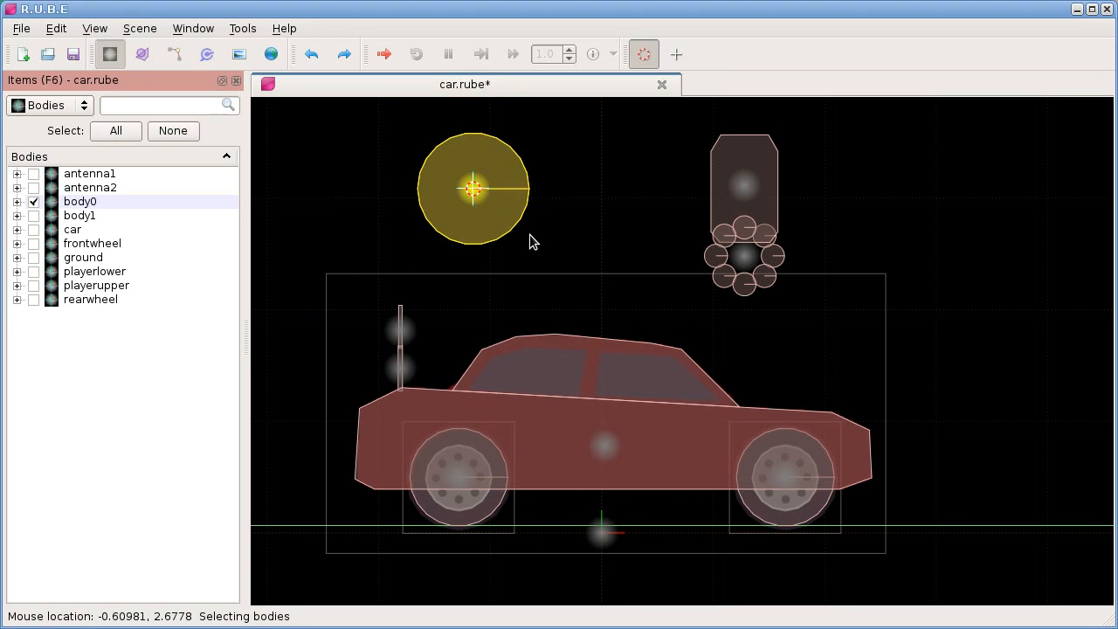
Select the other overlapping circle body, body1, in the scene and clear the selection.
left_click(476, 194)
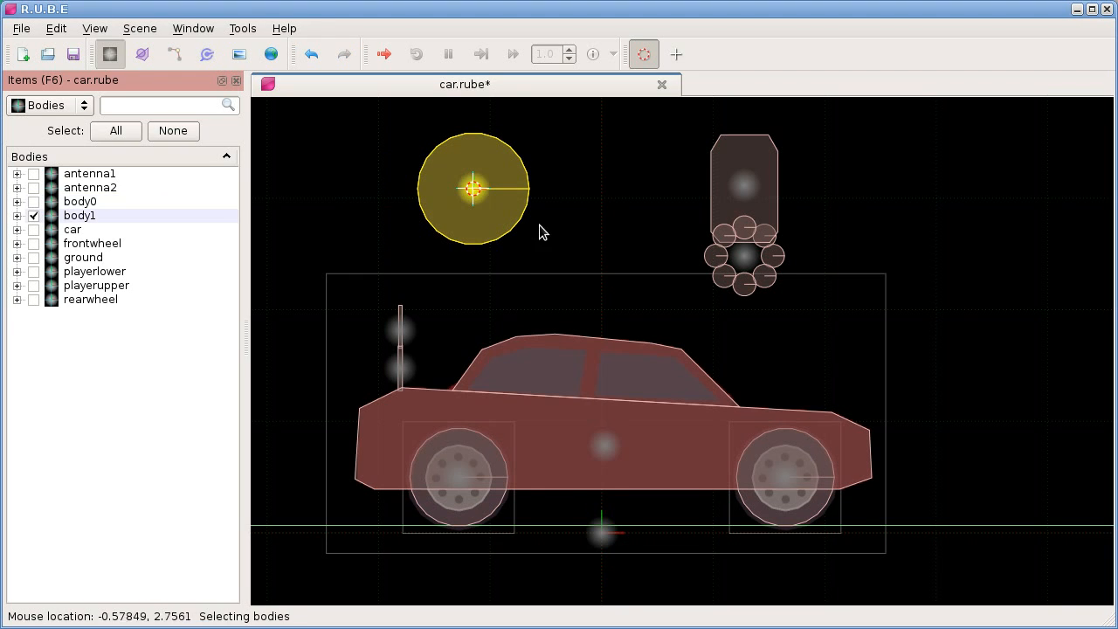
left_click(404, 219)
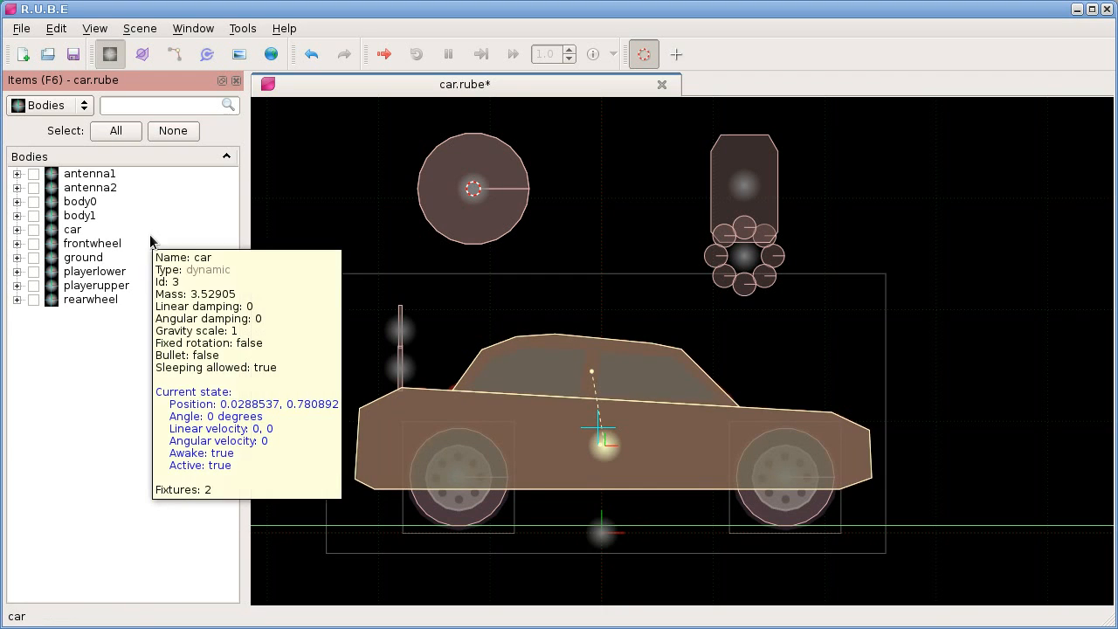
Examine the item types available for the Items list, keeping Bodies.
left_click(126, 108)
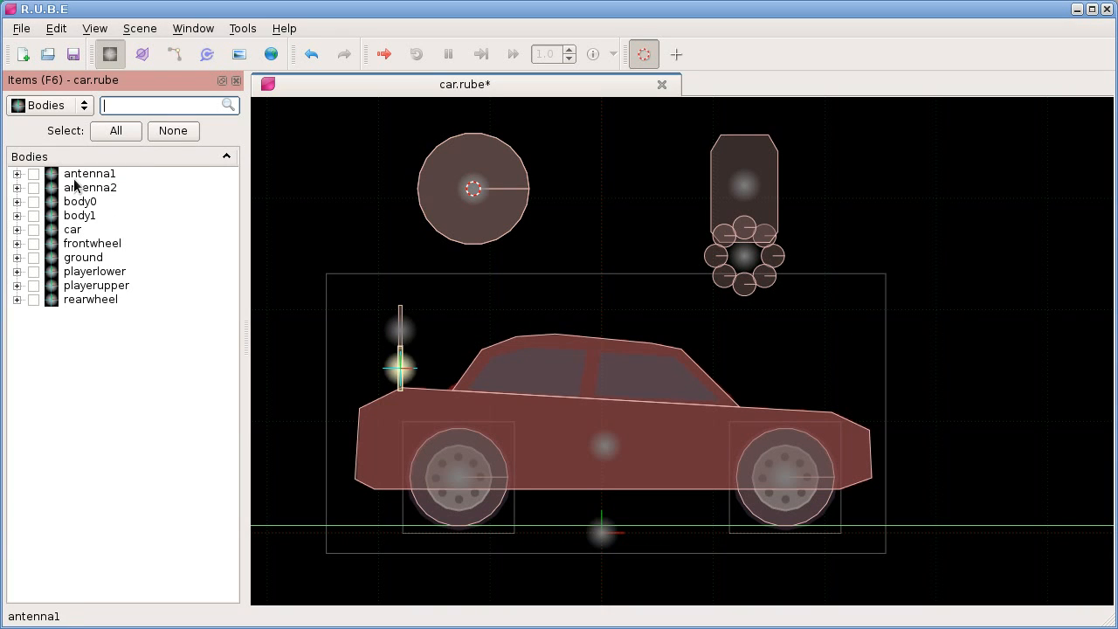
left_click(43, 106)
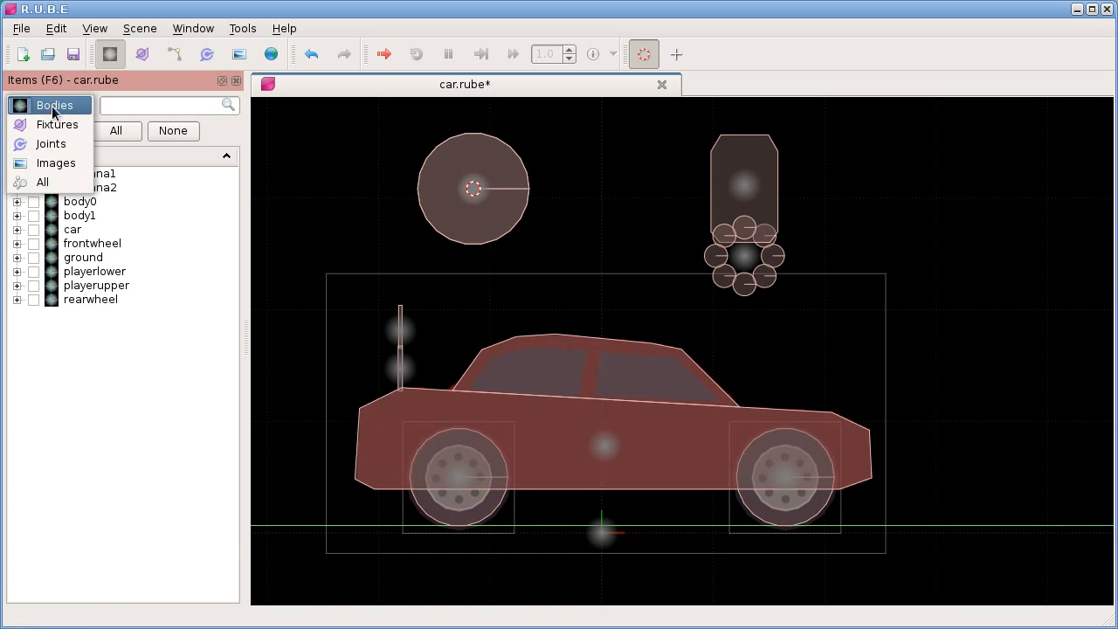
left_click(52, 107)
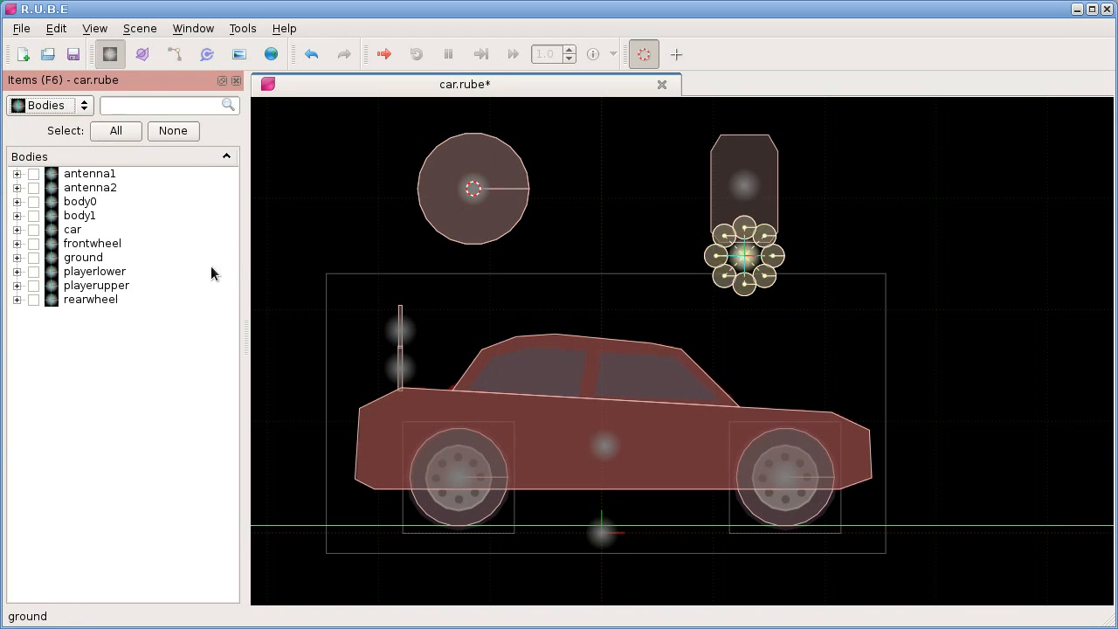
Filter the bodies list by the text "ar", and replace the filter with "car".
left_click(134, 106)
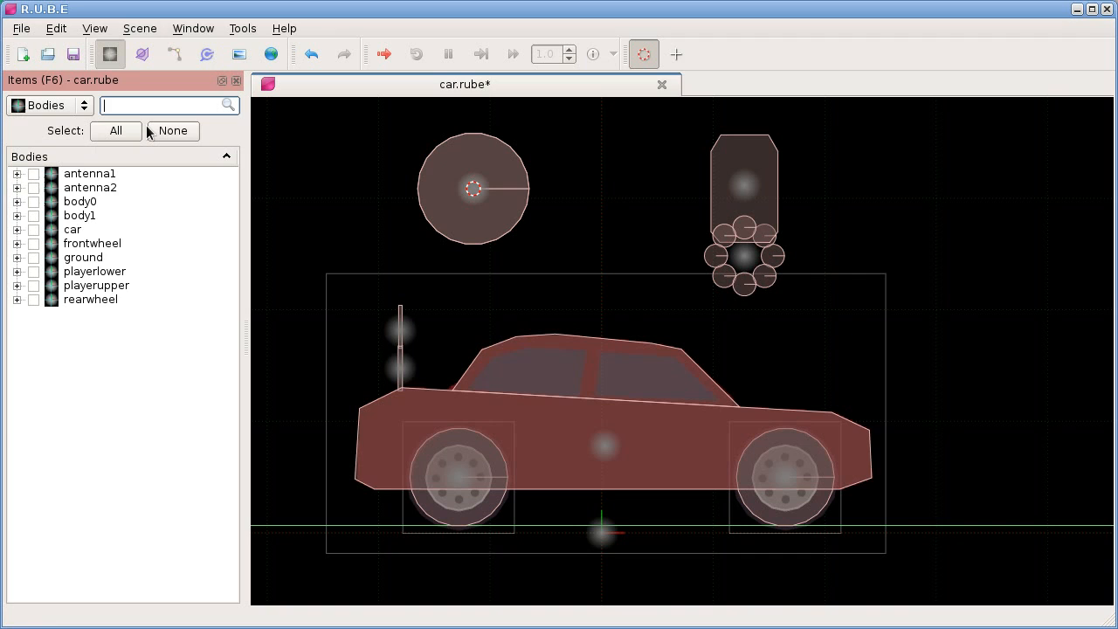
type("a")
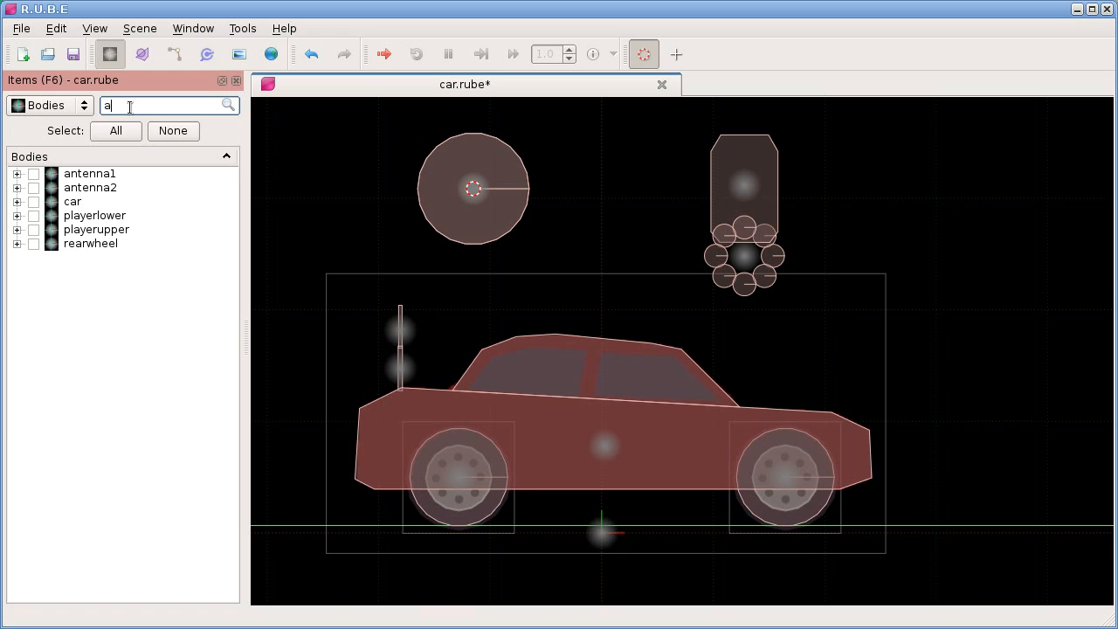
type("r")
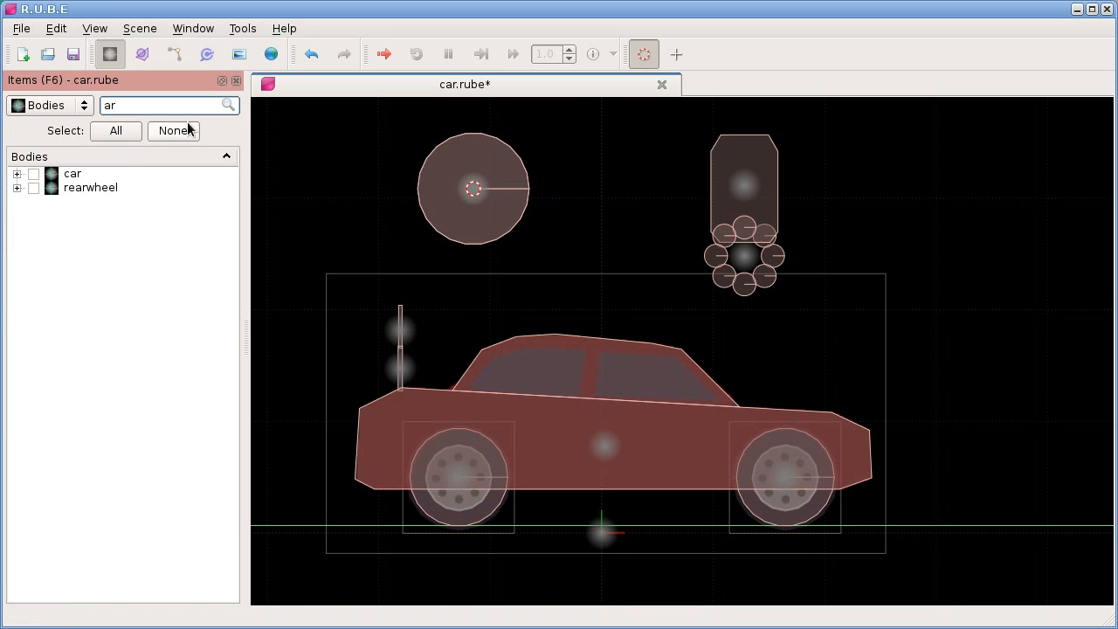
key("BackSpace")
key("BackSpace")
type("ca")
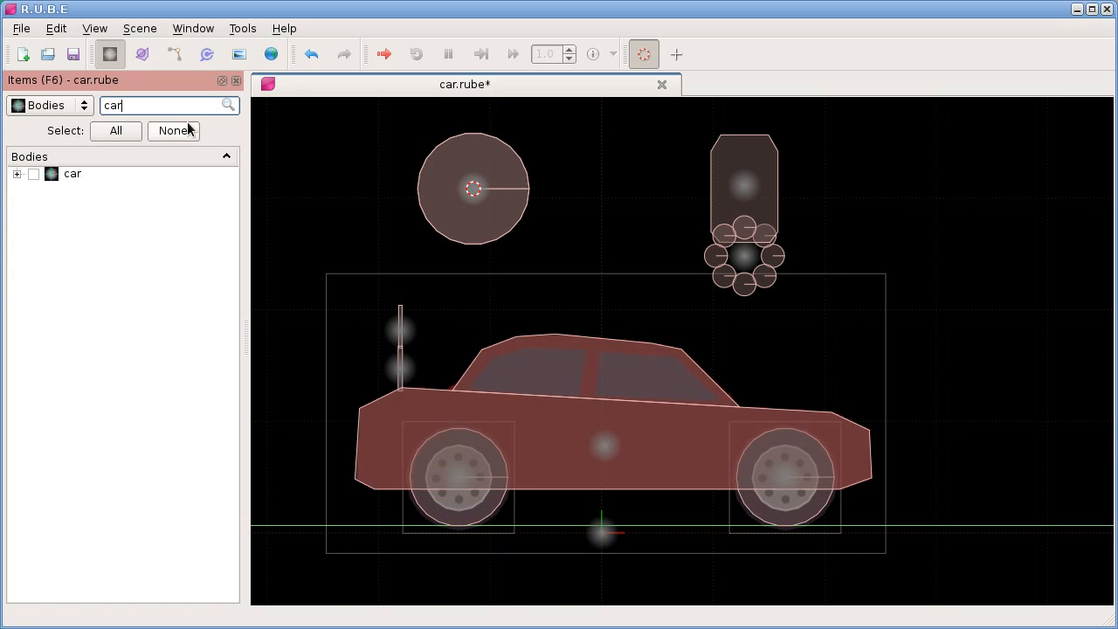
Filter the bodies list by the text "player".
key("BackSpace")
key("BackSpace")
key("BackSpace")
type("playe")
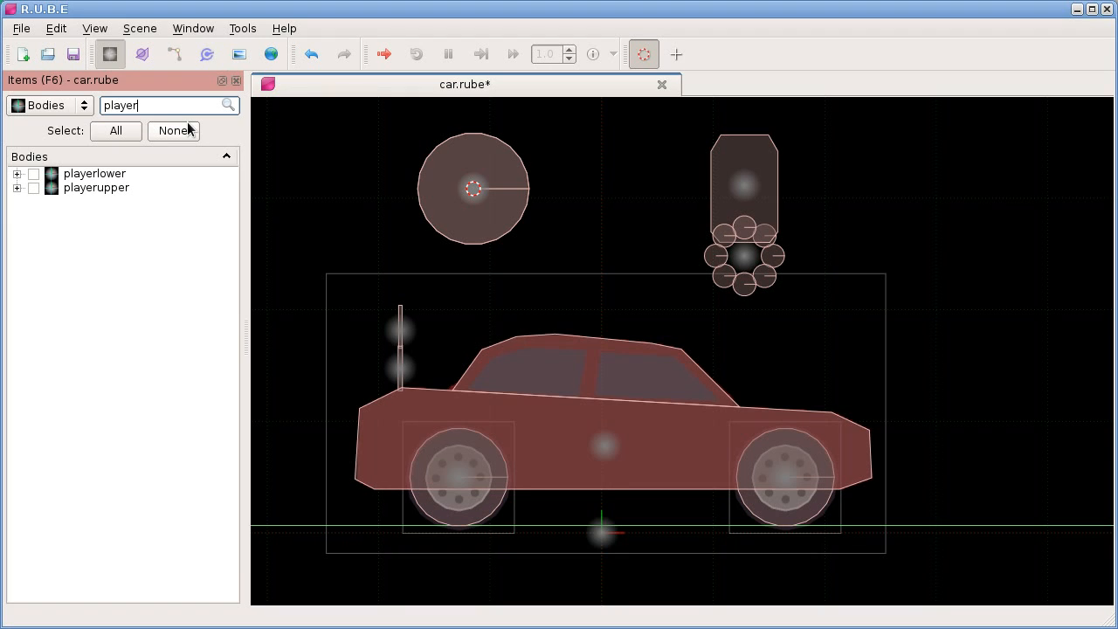
left_click_drag(142, 105, 102, 107)
left_click(166, 247)
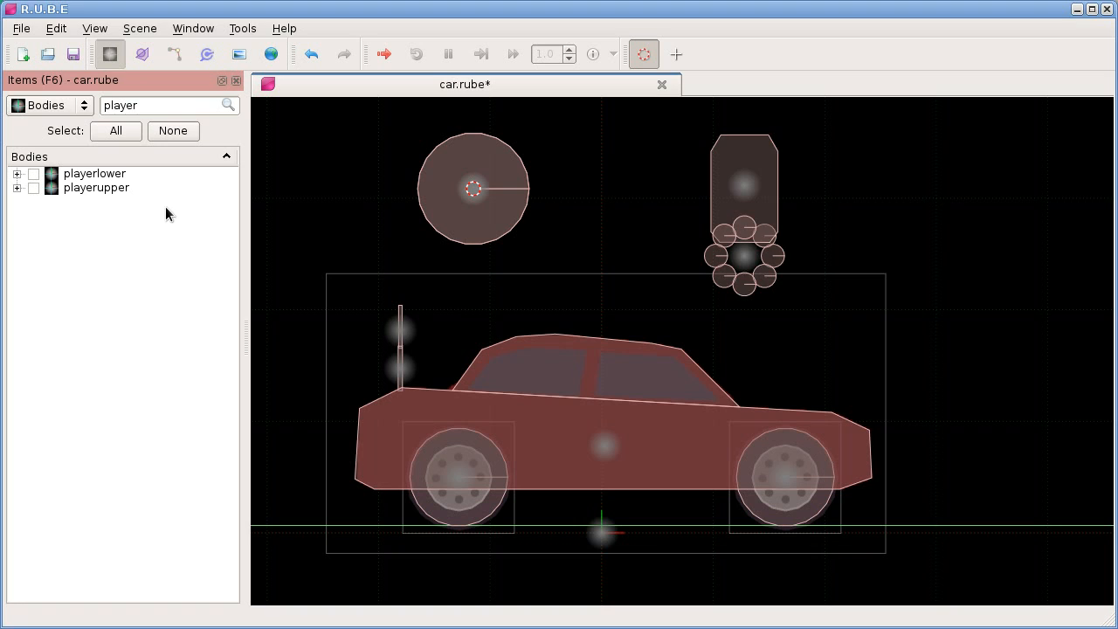
Clear the name filter to list all bodies again.
left_click(228, 108)
left_click_drag(166, 107, 101, 105)
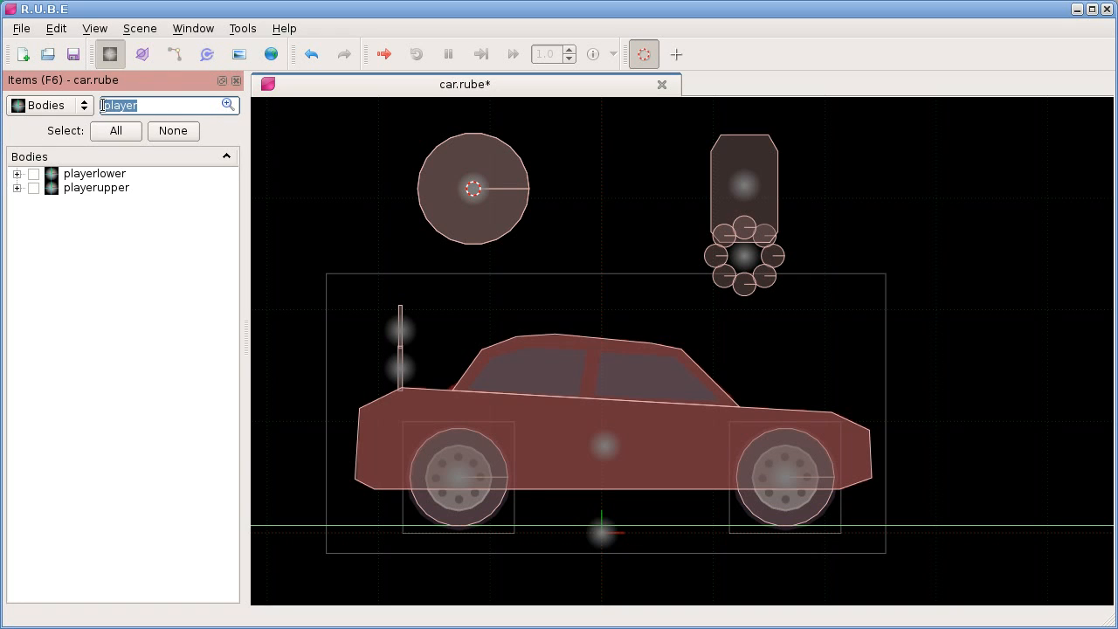
key("BackSpace")
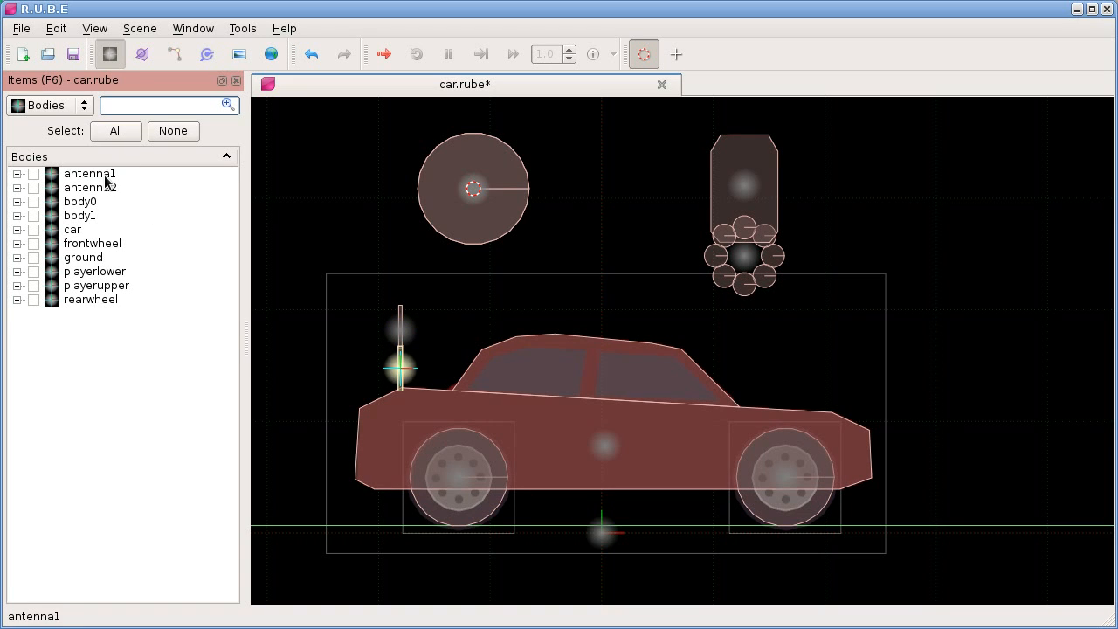
List the joints instead of the bodies and collapse the antennapivot2, antennaspring1, antennaspring2 and frontwheel entries.
left_click(53, 106)
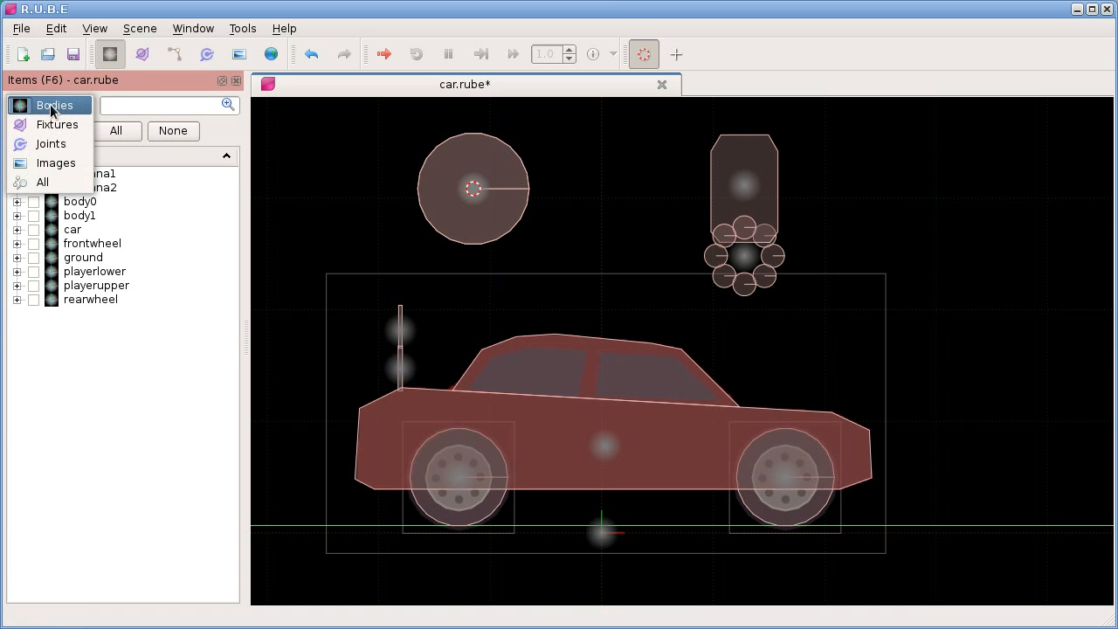
left_click(51, 144)
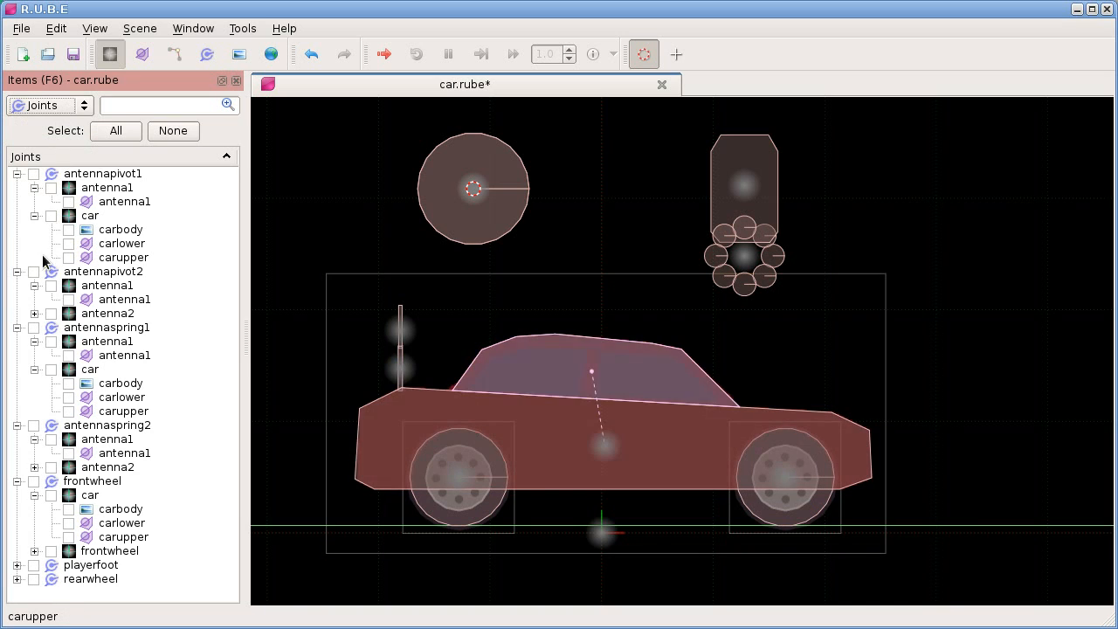
left_click(16, 273)
left_click(17, 285)
left_click(17, 300)
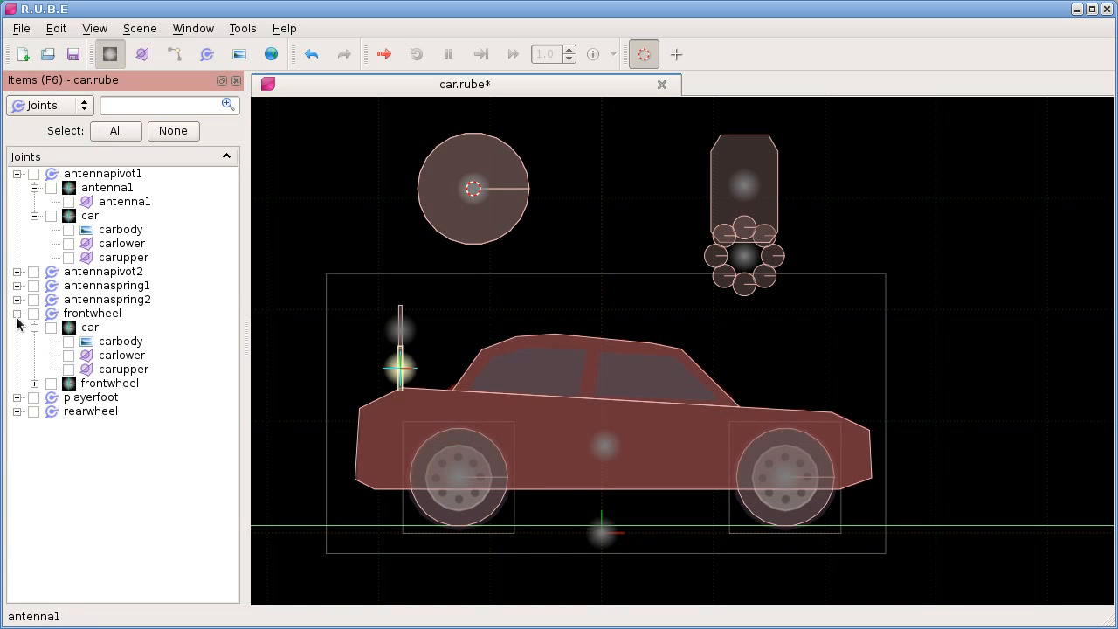
left_click(17, 313)
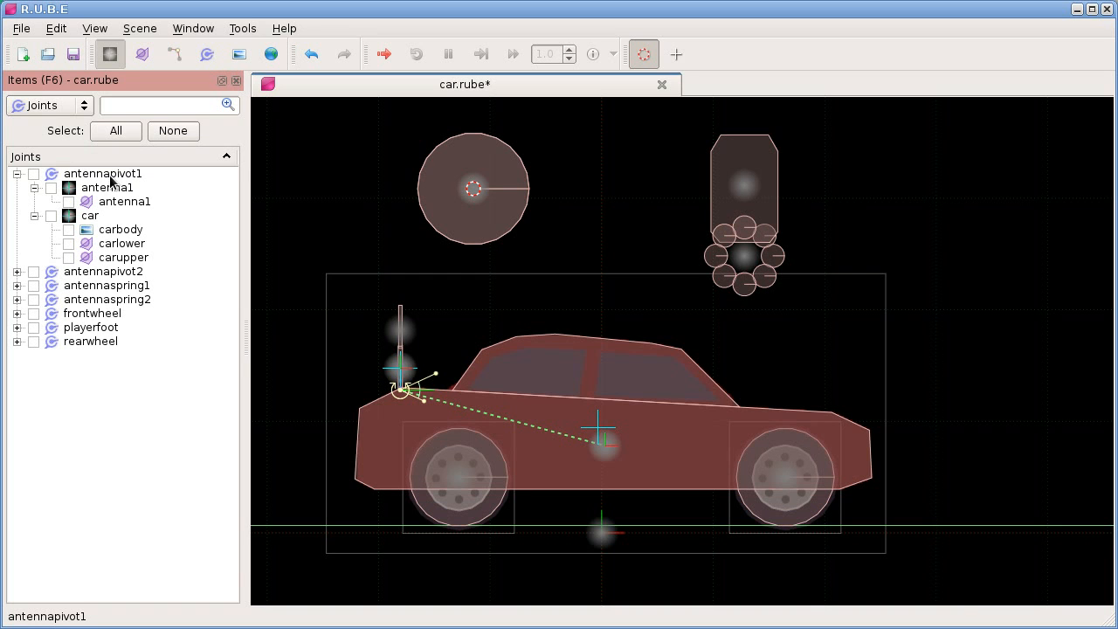
Switch the scene to joint selection mode and examine the antennapivot1 joint's highlight from the joints list.
mouse_move(100, 178)
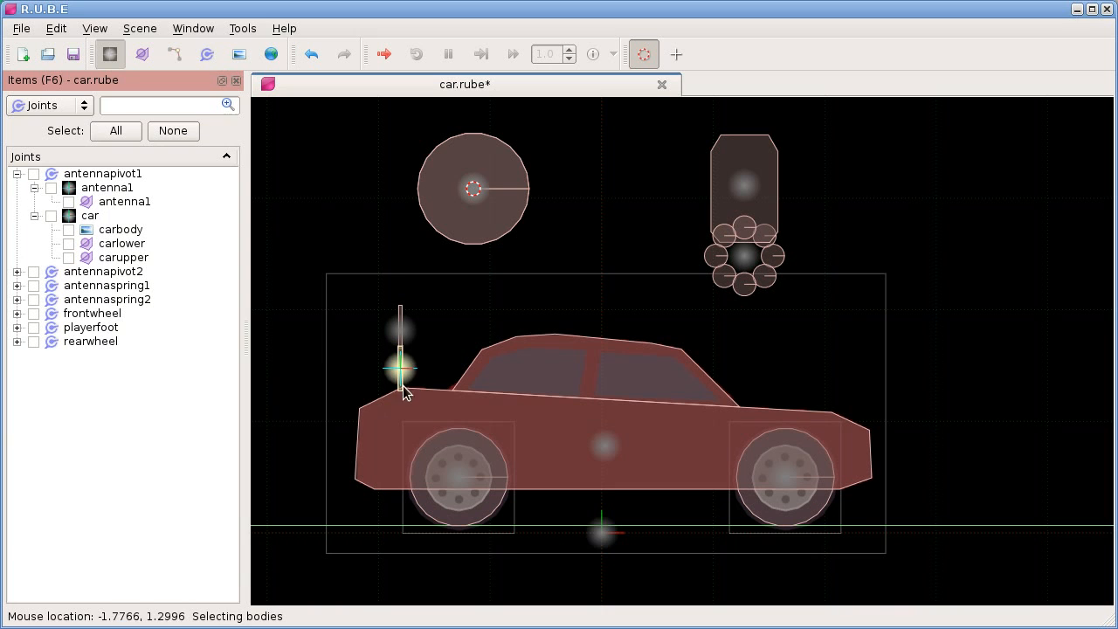
left_click_drag(346, 339, 355, 340)
key("j")
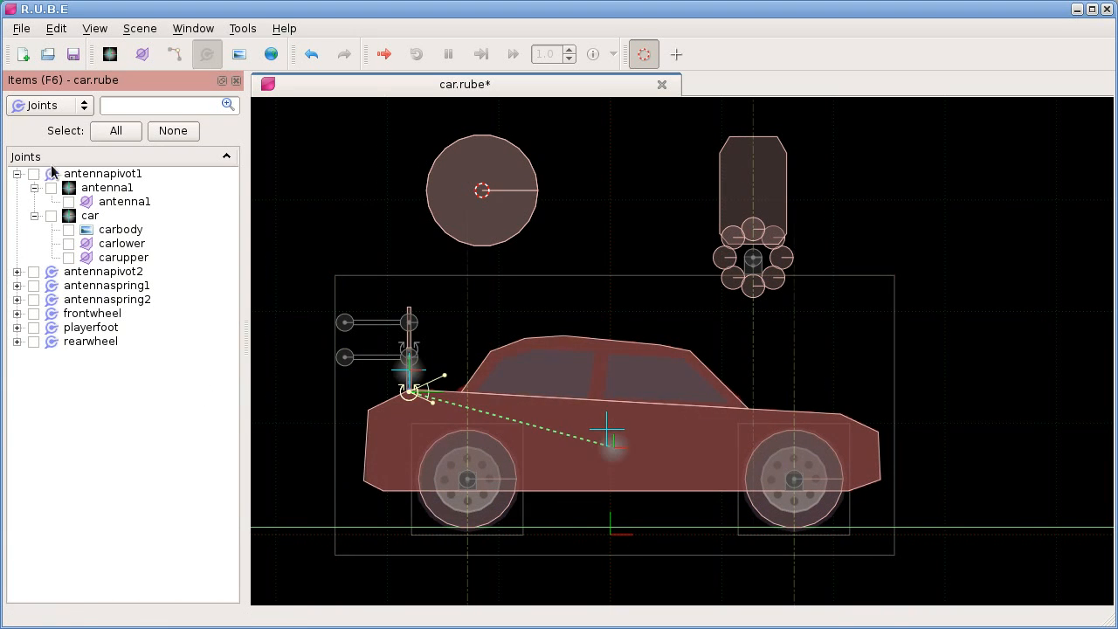
mouse_move(135, 175)
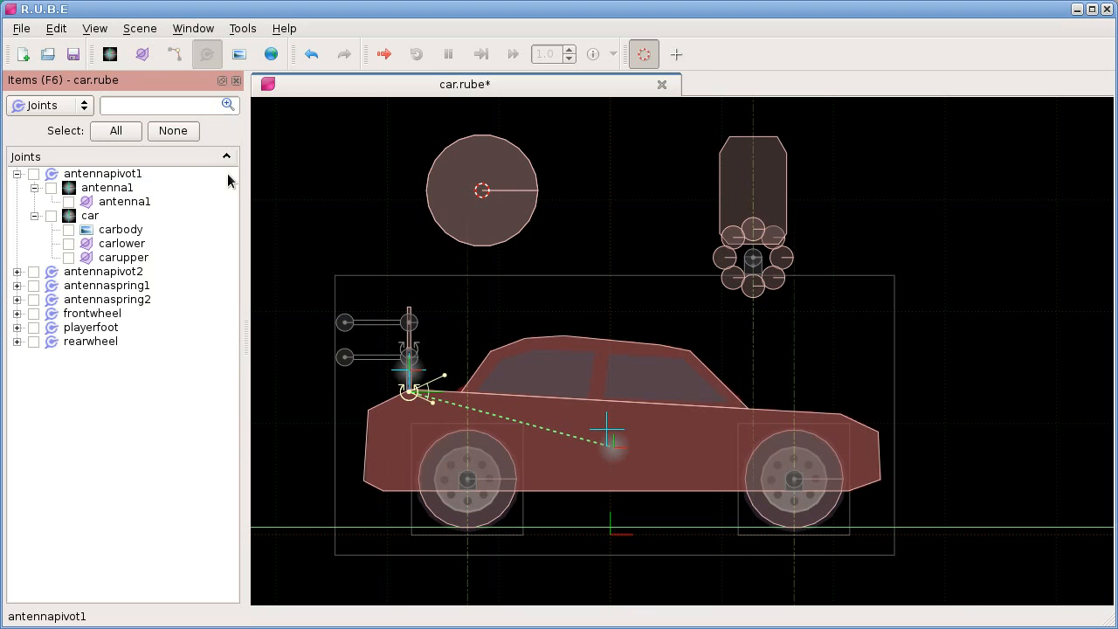
mouse_move(228, 180)
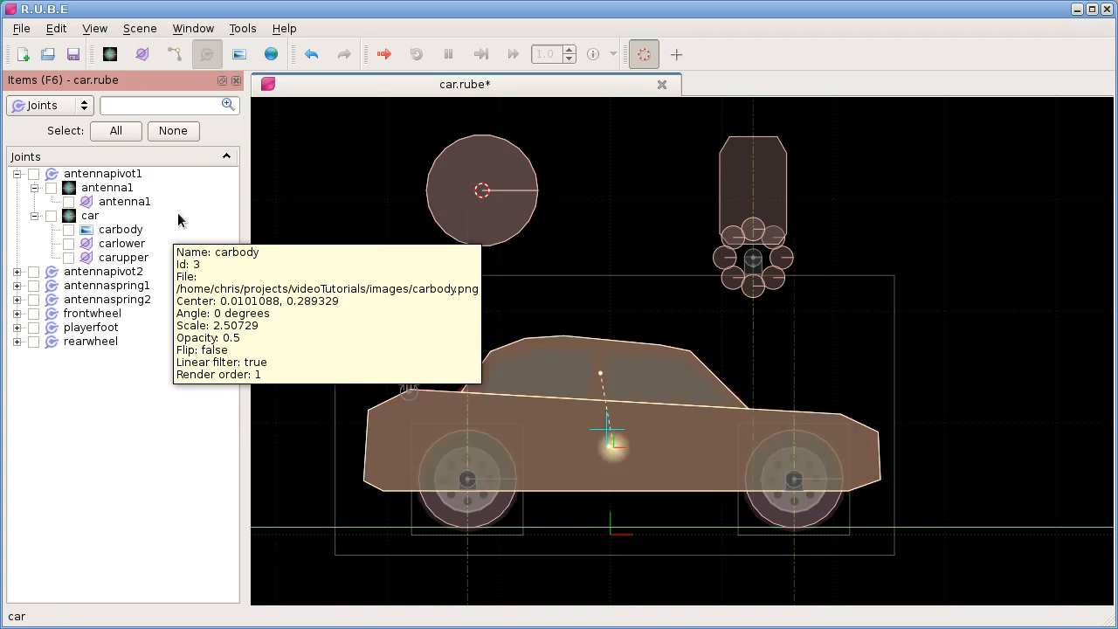
Collapse the antennapivot1 entry and filter the joints list by the text "foot".
left_click(146, 107)
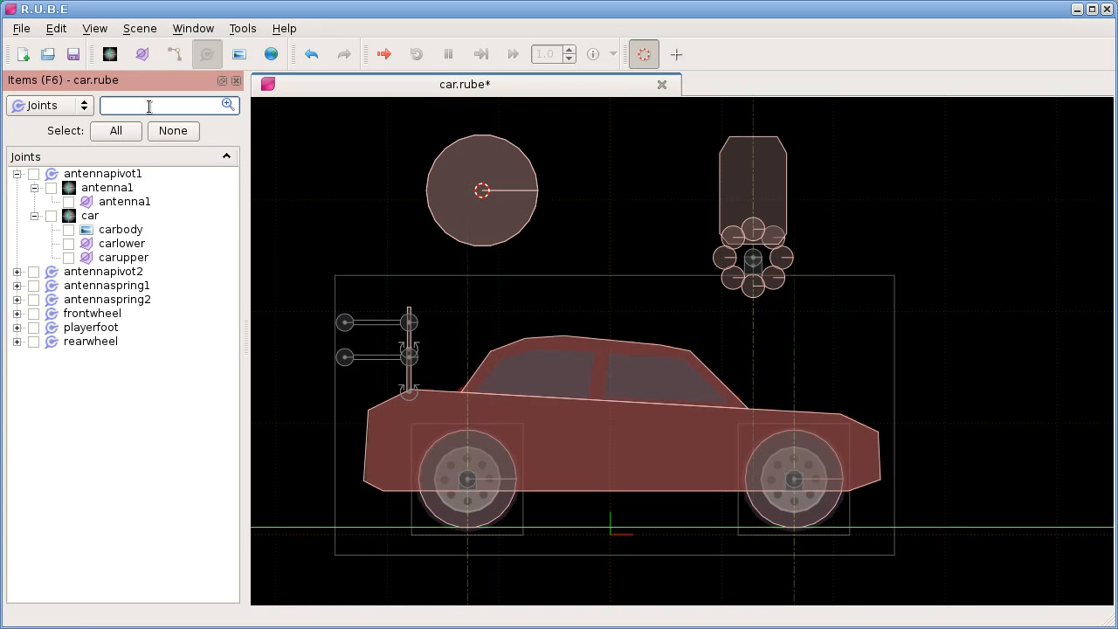
left_click(18, 175)
left_click(139, 107)
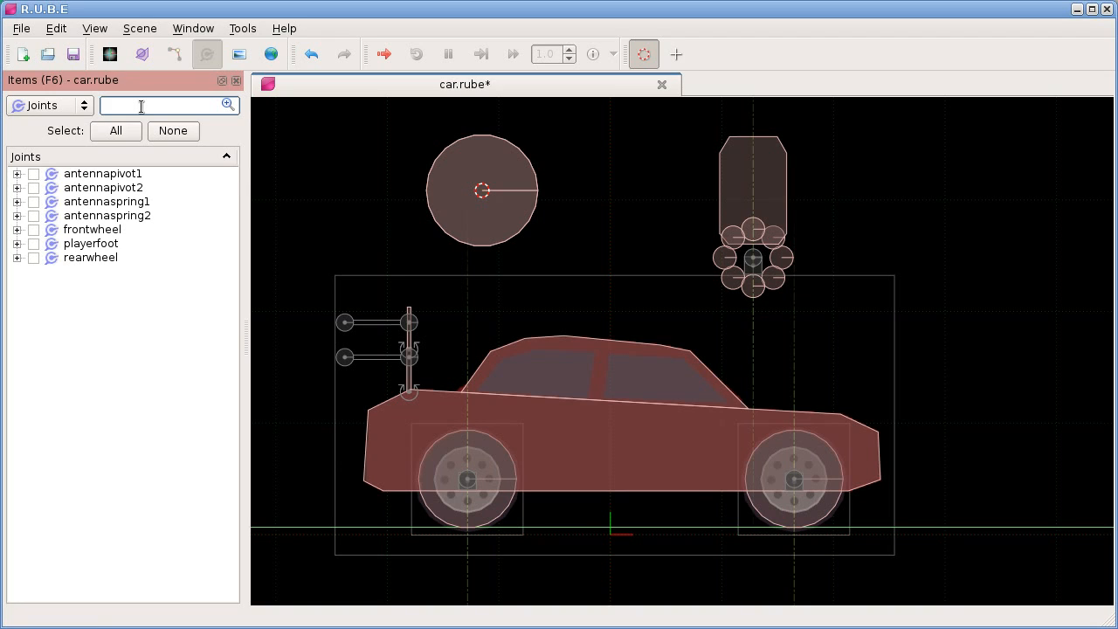
type("f")
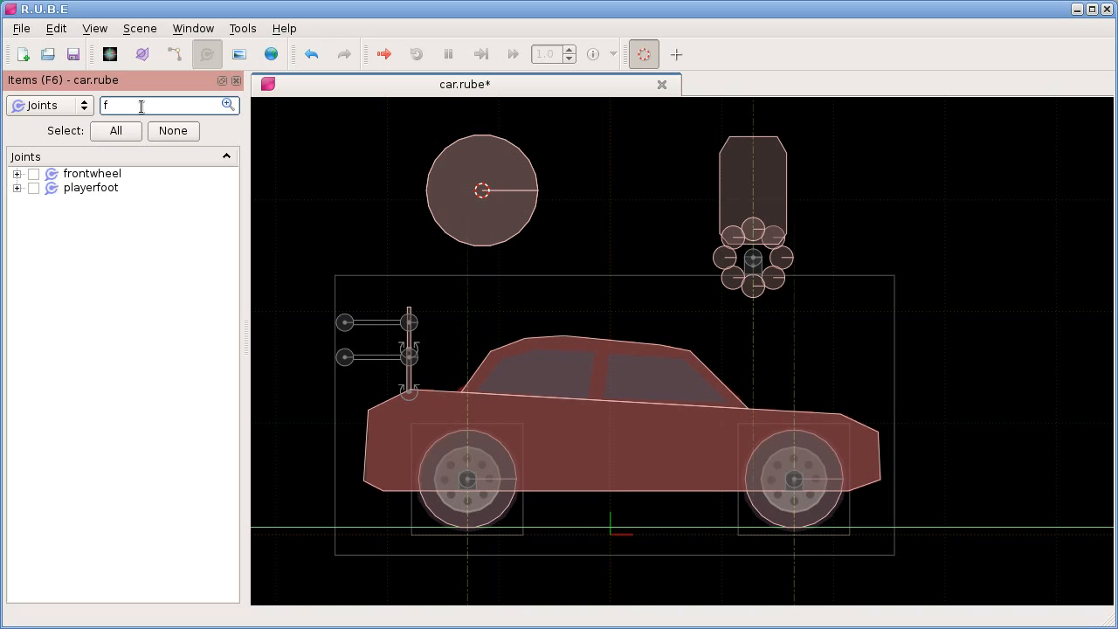
type("oot")
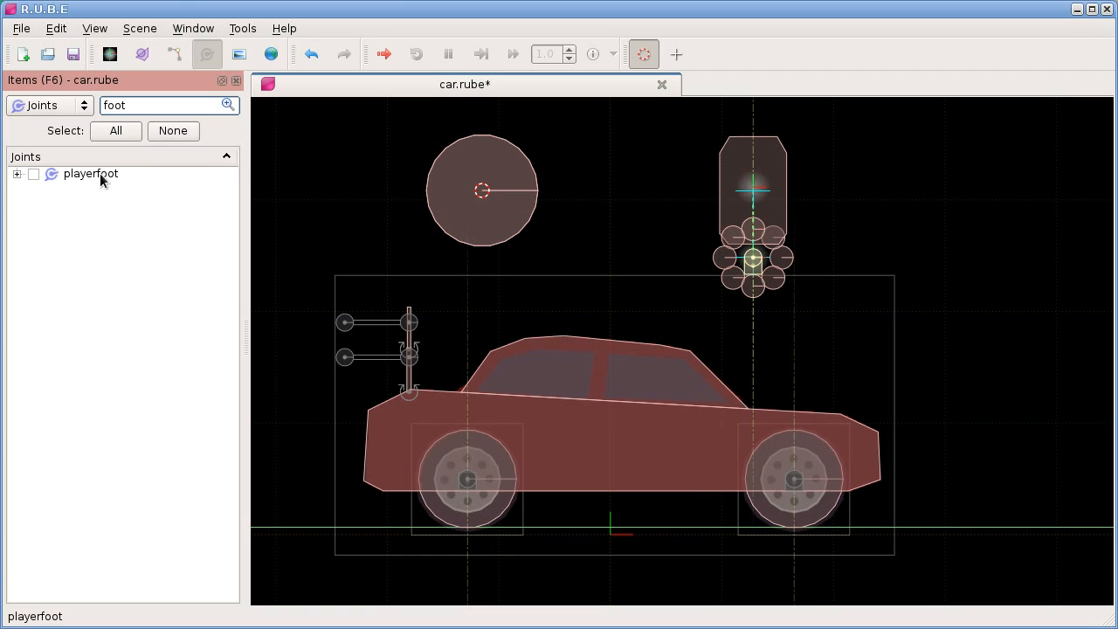
Expand the playerfoot joint and its playerlower body, and rename the joint as "something else".
left_click(17, 173)
left_click(34, 188)
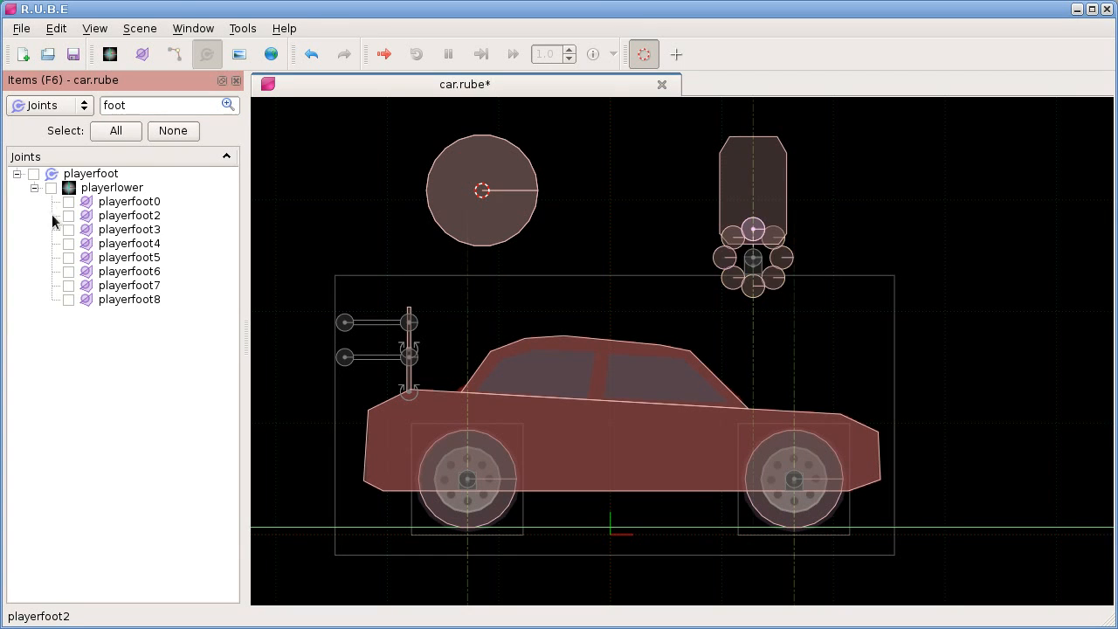
left_click(92, 175)
key("F2")
type("somethi")
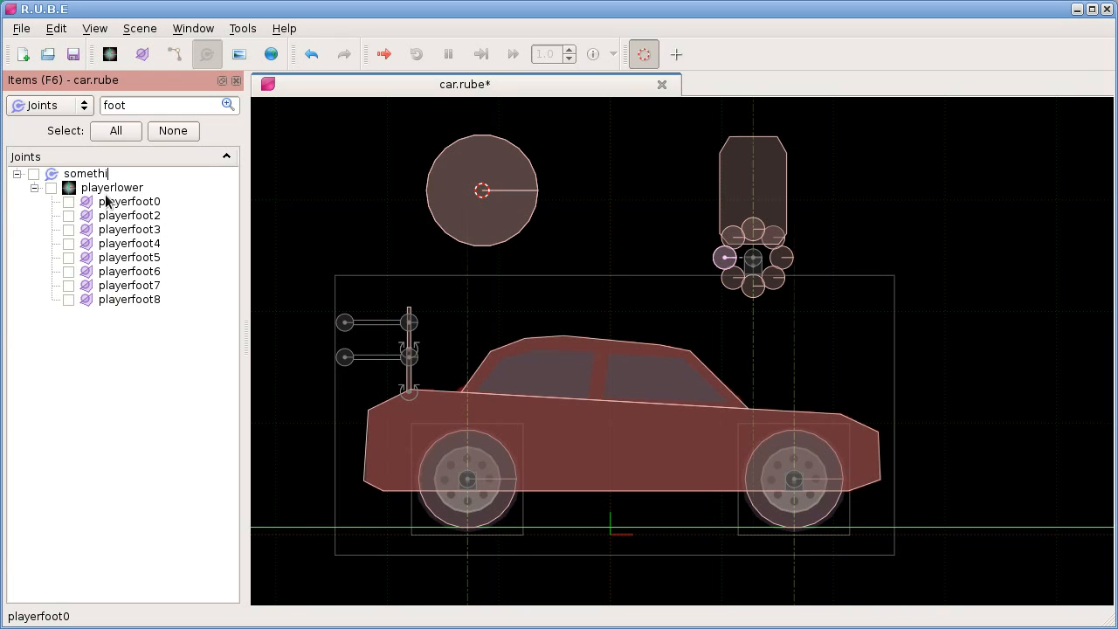
type("ng else")
key("Return")
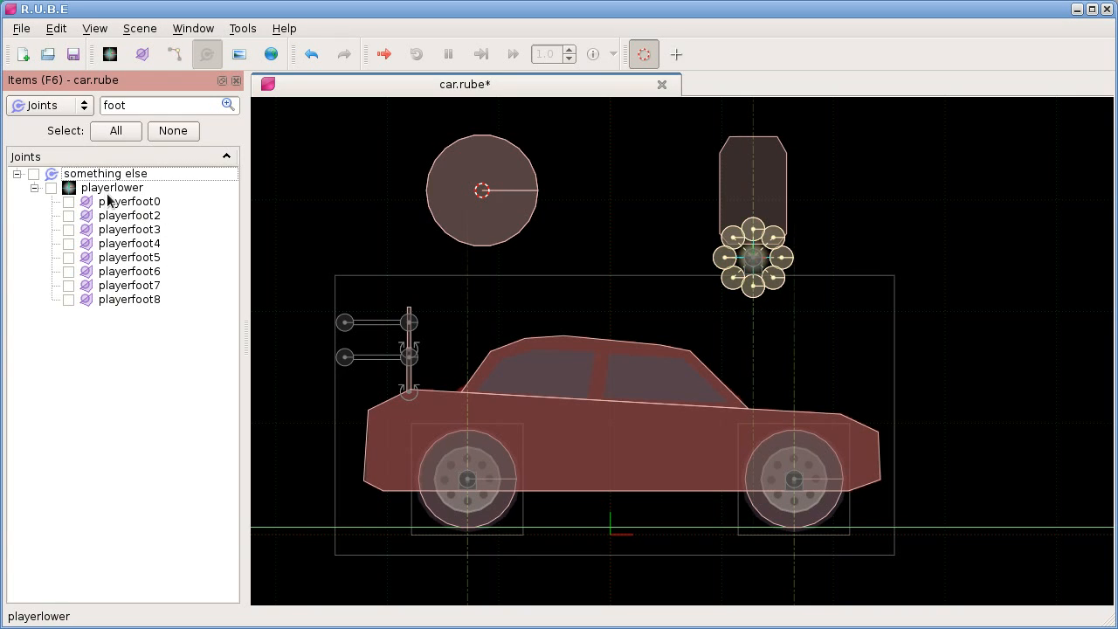
Collapse the renamed joint and re-enter "foot" as the joints list filter.
left_click(17, 175)
double_click(126, 105)
type("f")
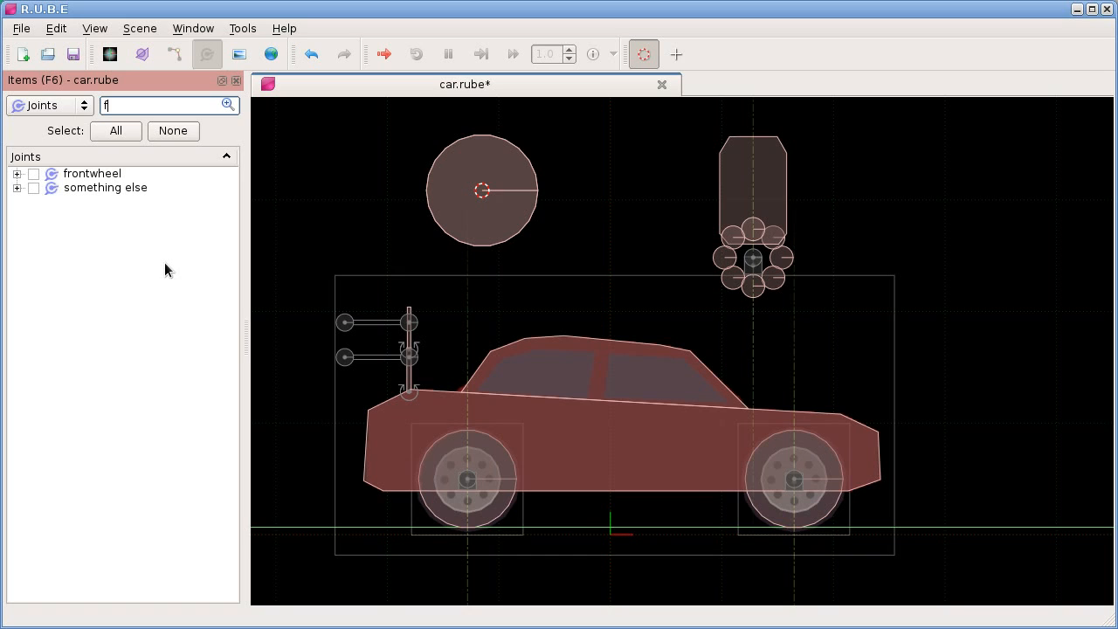
type("oot")
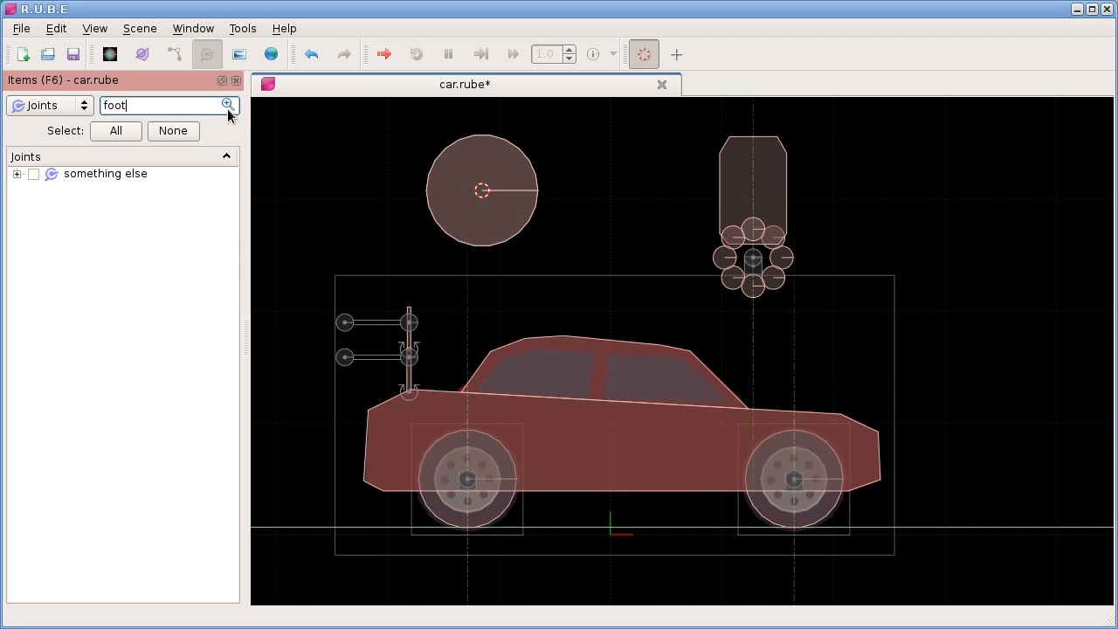
Expand the "something else" joint and its playerlower body to examine the fixtures whose names match the filter.
left_click(17, 174)
left_click(34, 187)
left_click(34, 188)
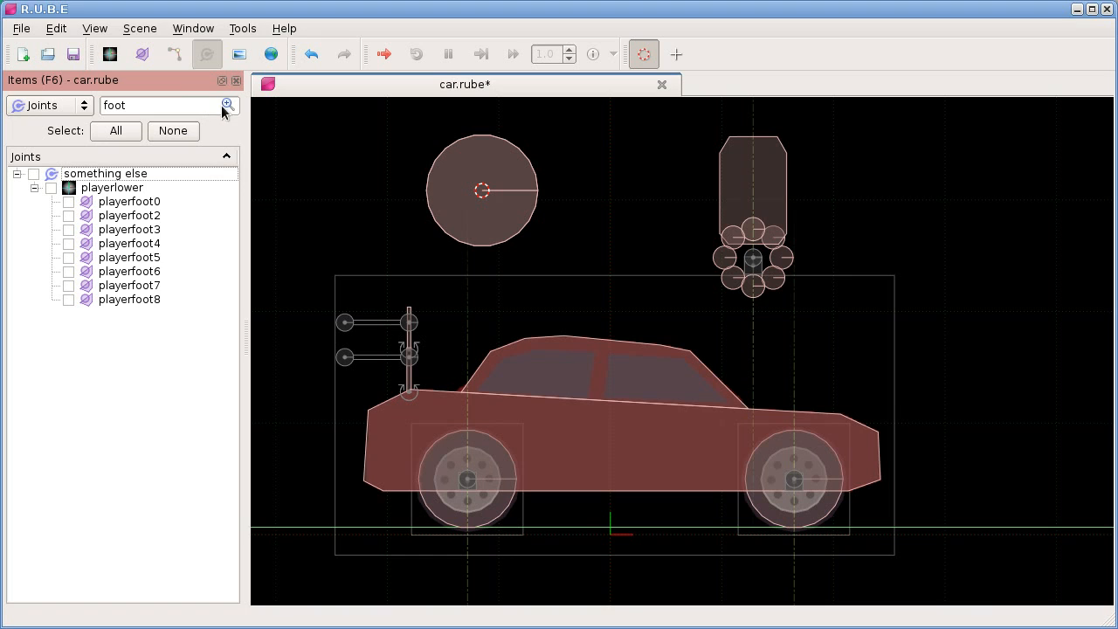
Turn matching of child items off and on again for the "foot" filter, and check what the "something else" joint contains.
left_click(144, 105)
left_click(226, 105)
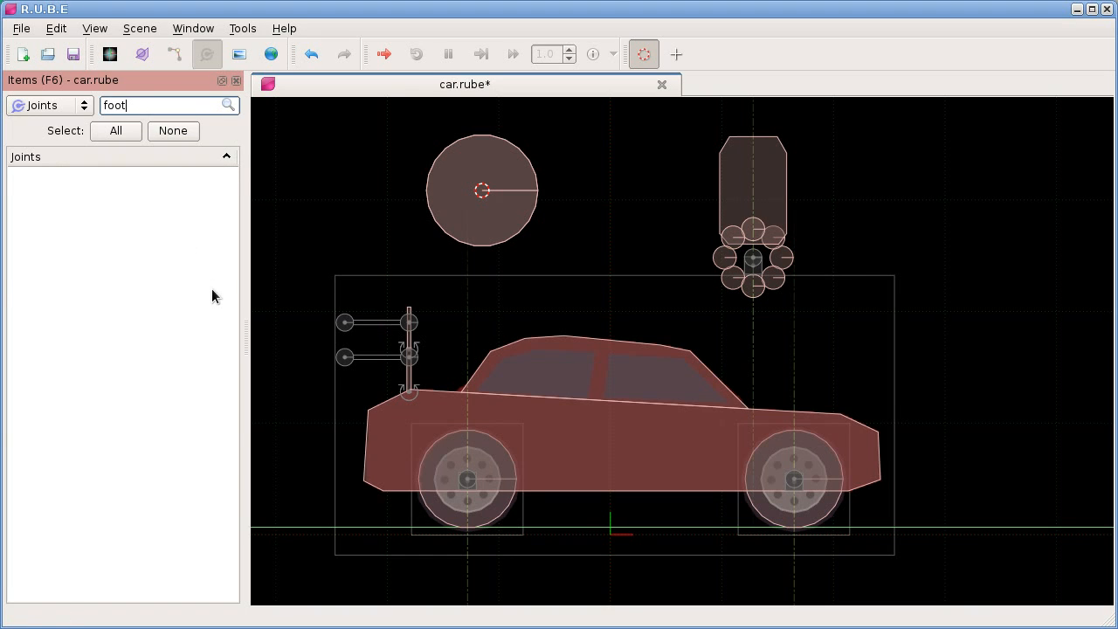
left_click(129, 246)
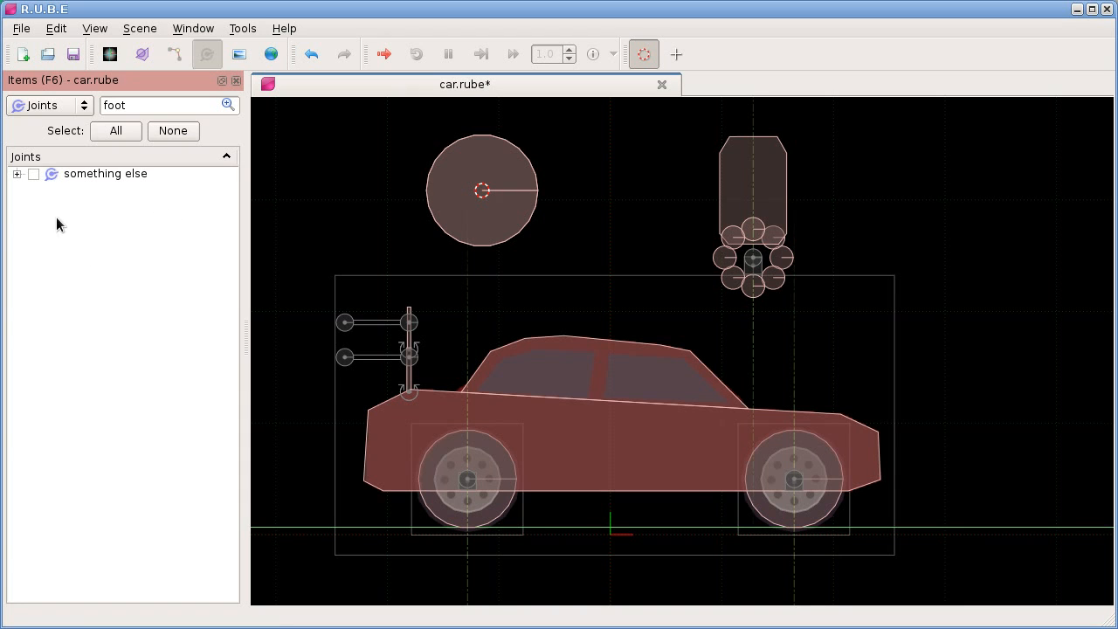
left_click(15, 174)
left_click(16, 174)
left_click(16, 174)
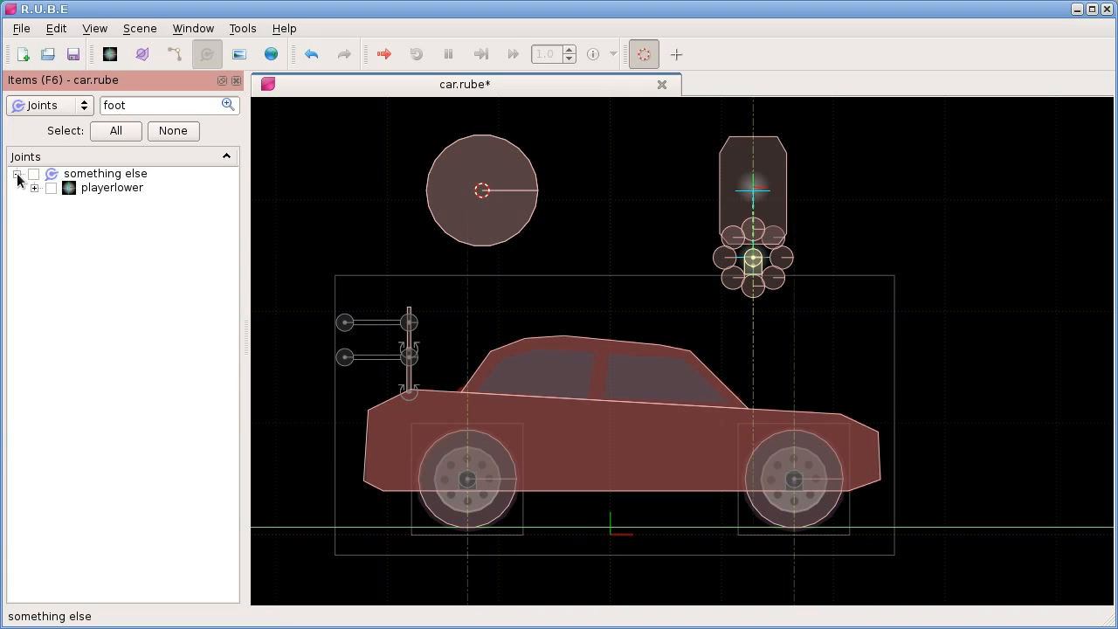
left_click(17, 174)
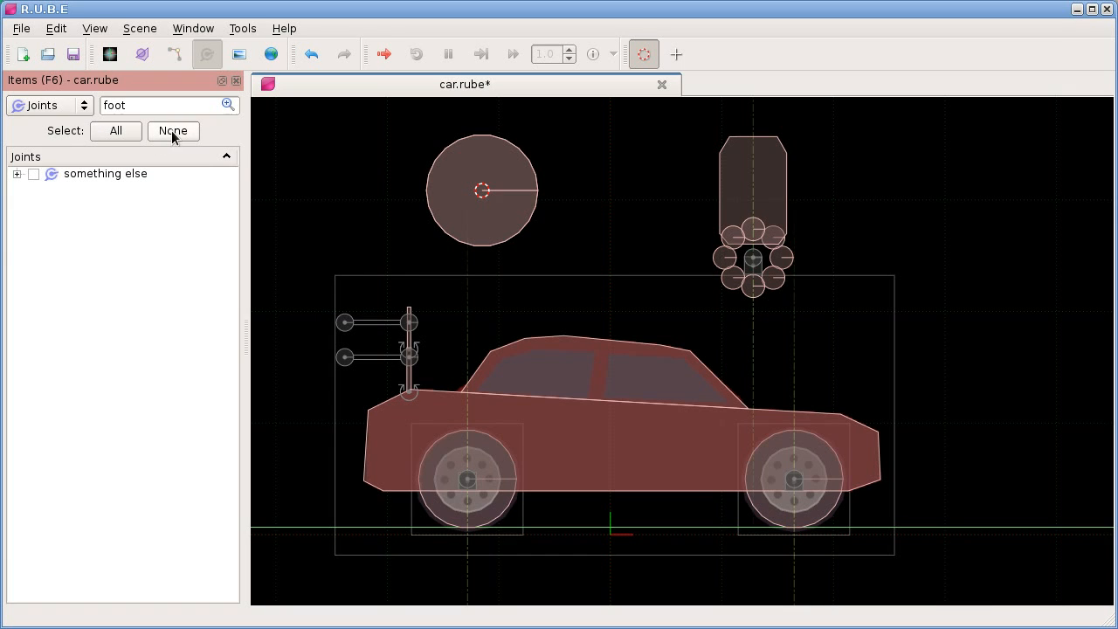
List the bodies instead of the joints, and clear the filter text with child-item matching turned off.
left_click(63, 109)
left_click(44, 66)
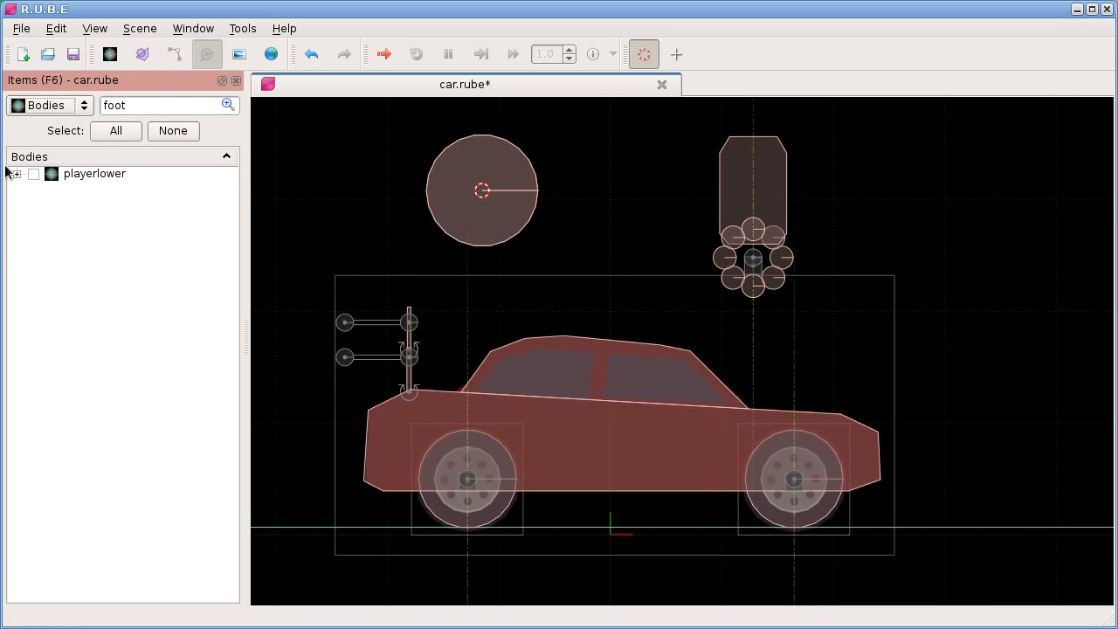
double_click(155, 100)
left_click(228, 105)
key("BackSpace")
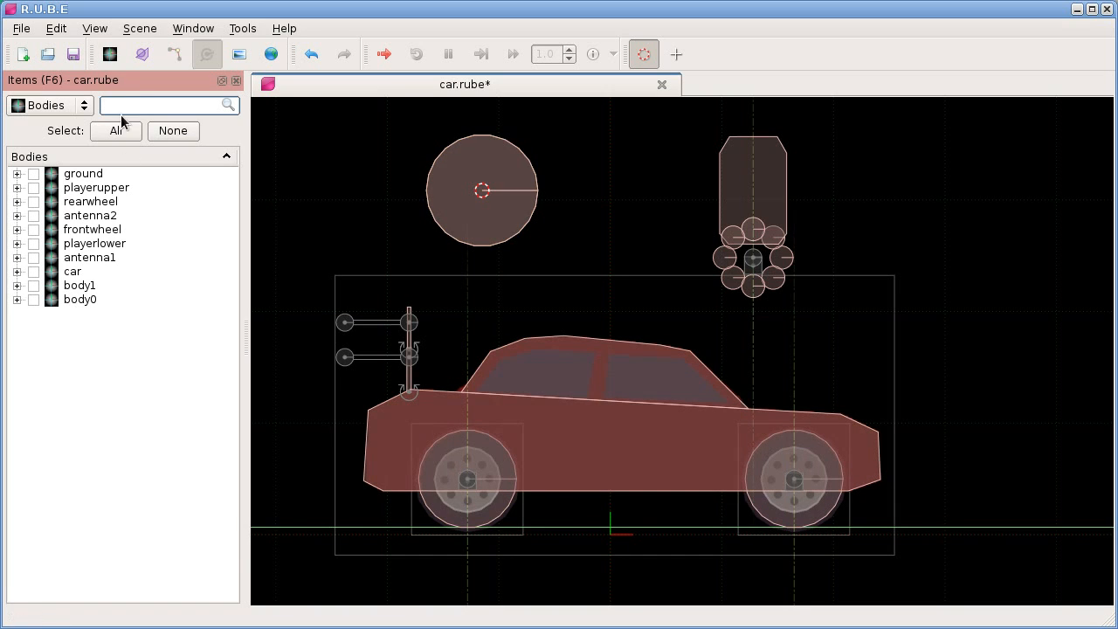
Filter the bodies by "bo", select all listed bodies and switch the scene to body selection mode.
type("bo")
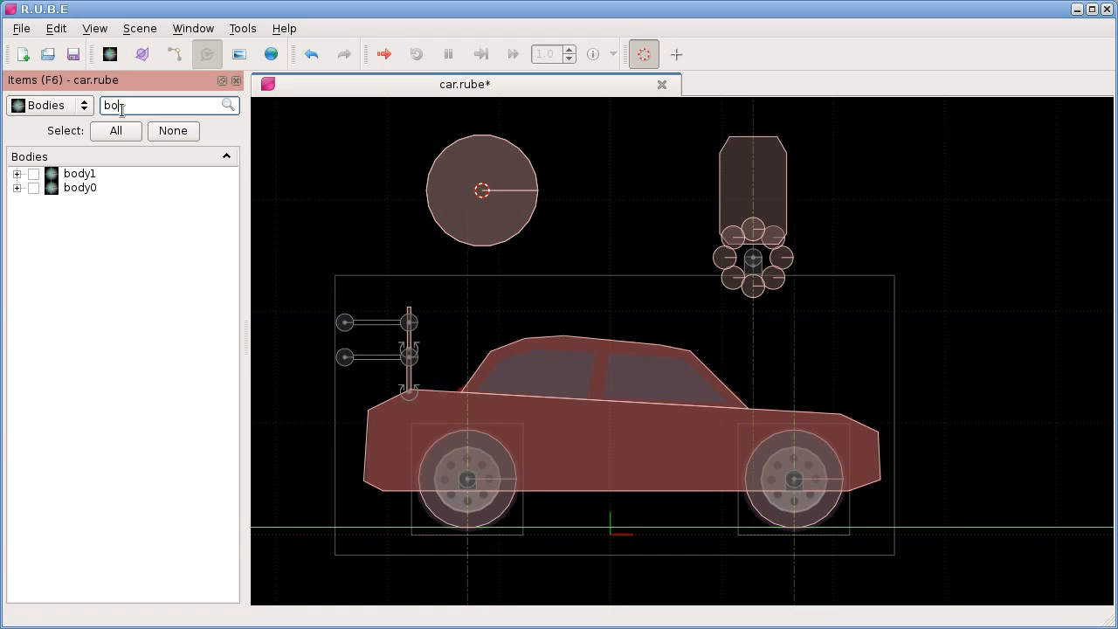
left_click(116, 130)
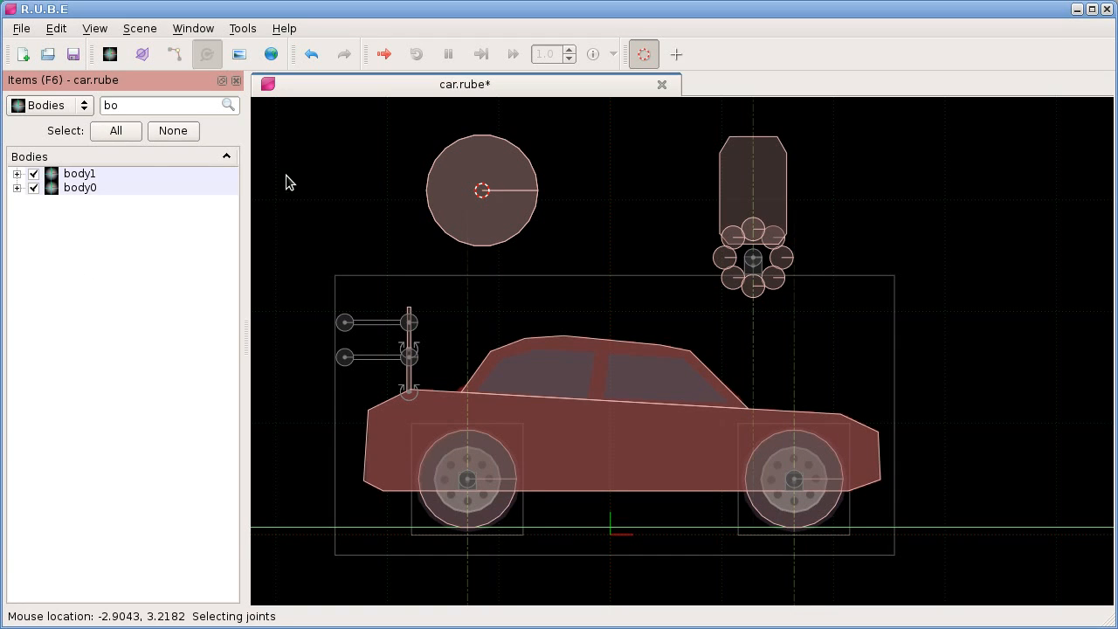
key("b")
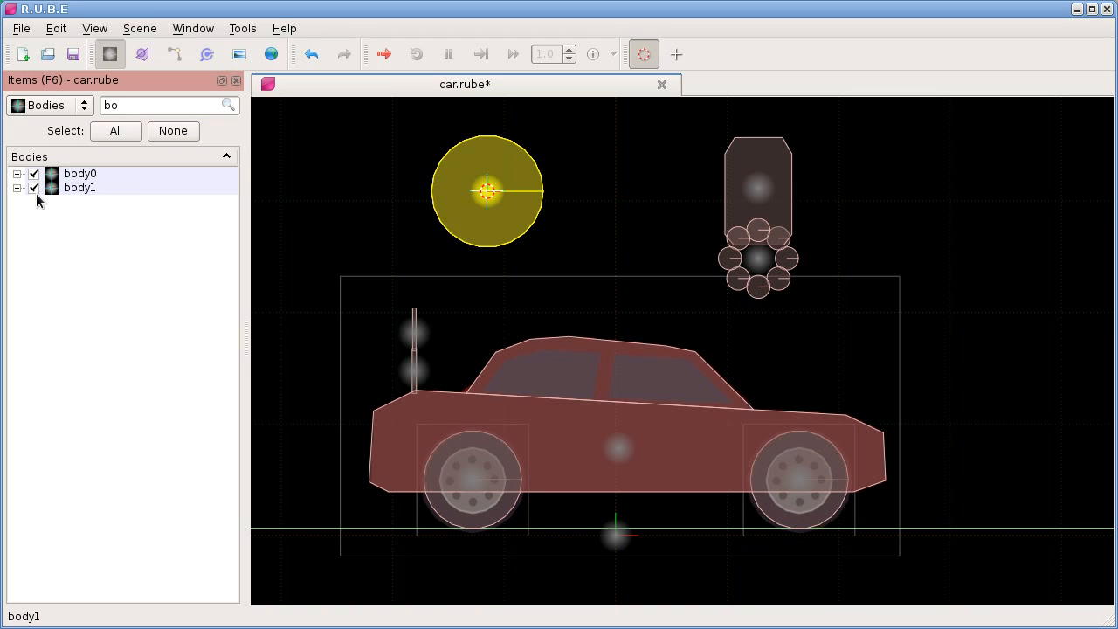
Clear the "bo" filter and select every body in the scene.
double_click(112, 105)
key("BackSpace")
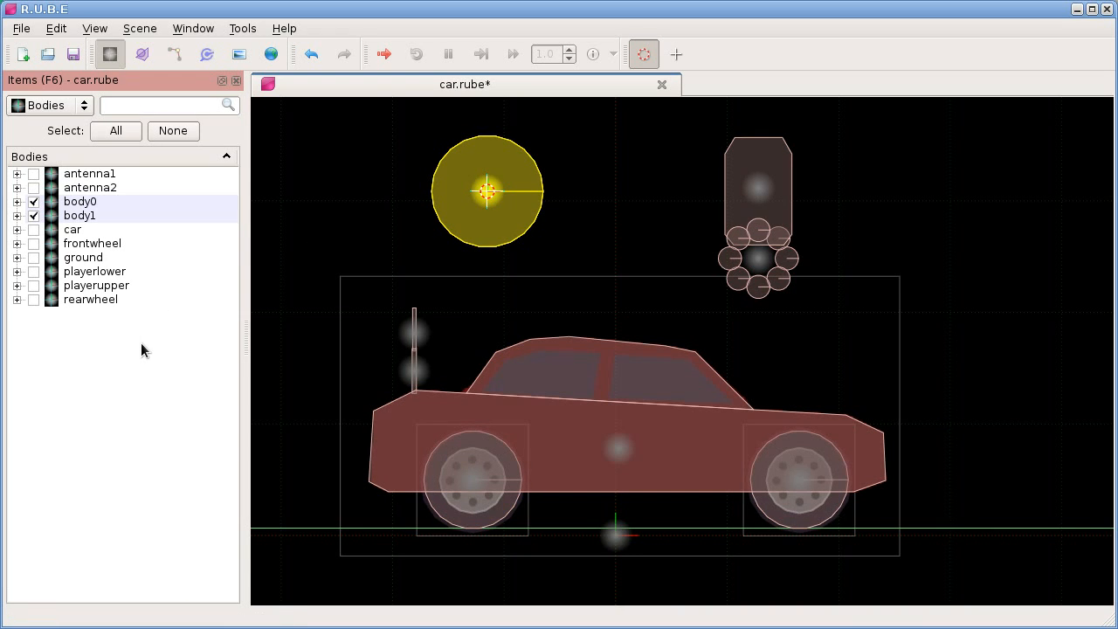
left_click(324, 188)
key("ctrl+a")
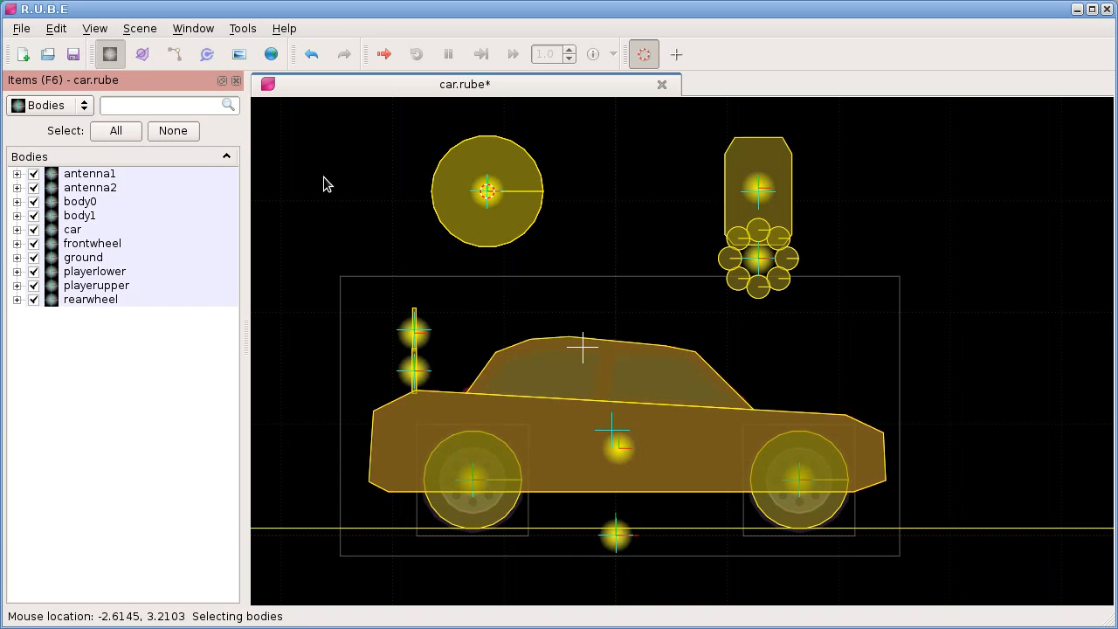
Filter the bodies list by "ante" and deselect only the listed antenna bodies.
left_click(134, 107)
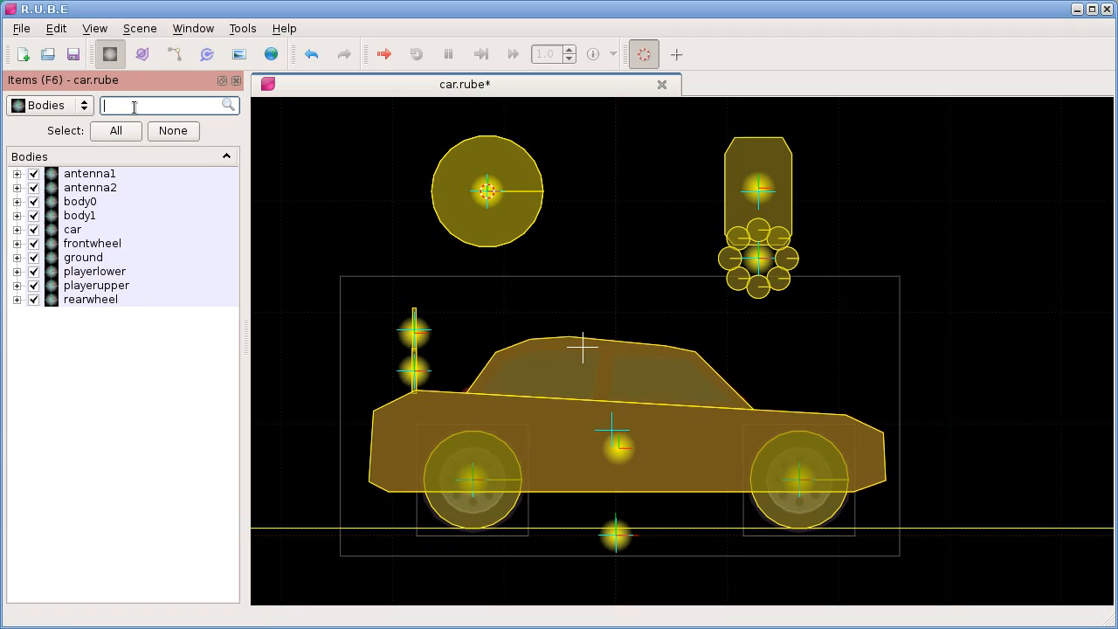
type("ante")
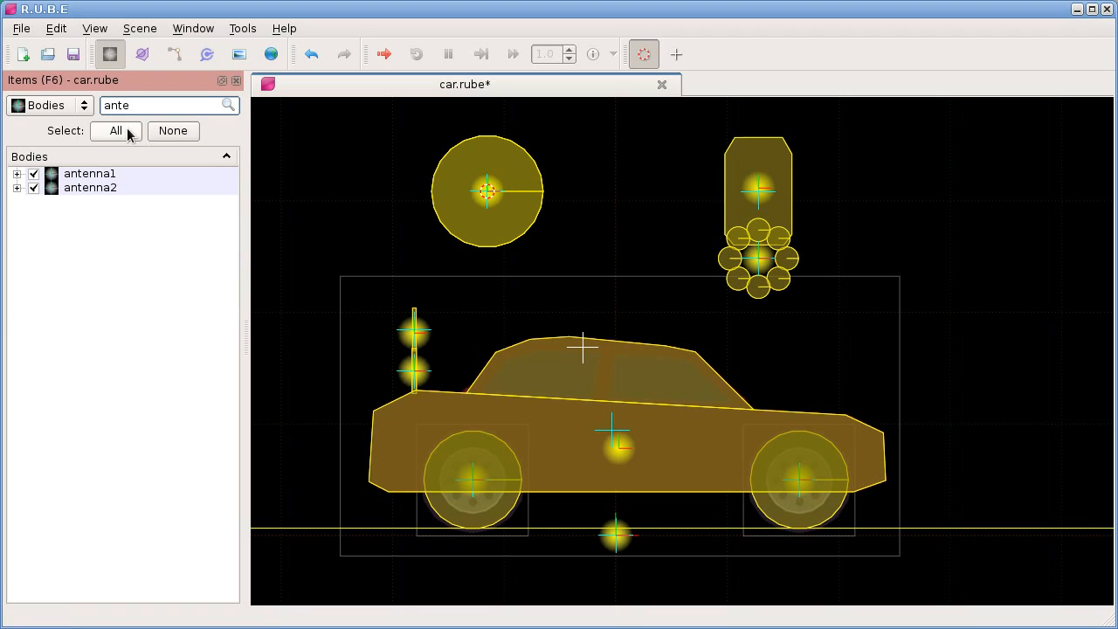
left_click(171, 133)
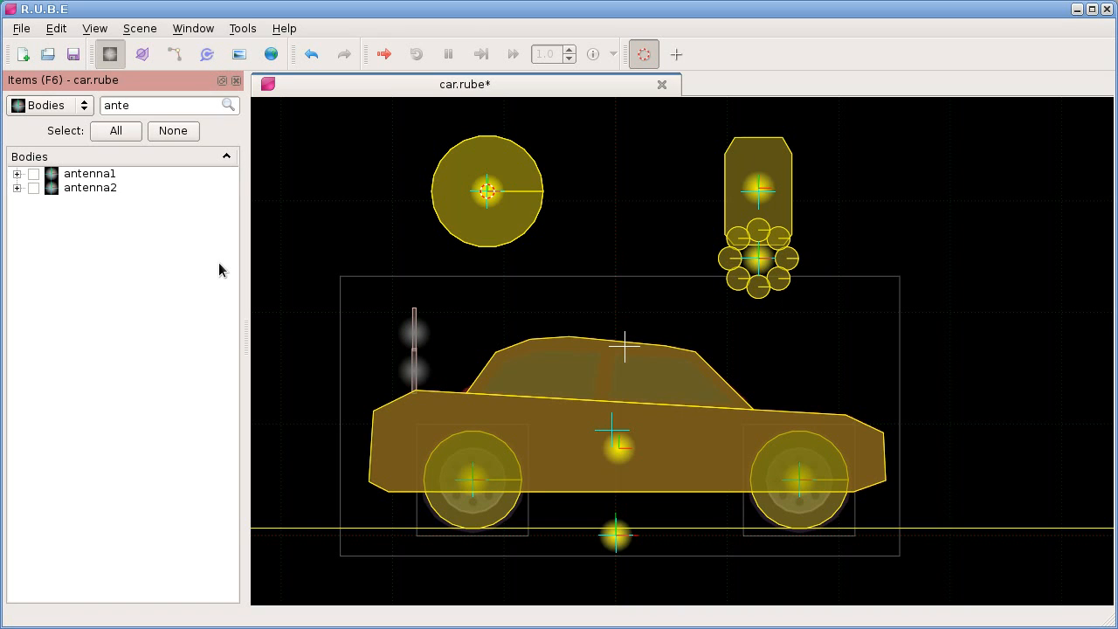
Replace the items list with the object properties view and deselect all bodies in the scene.
key("F6")
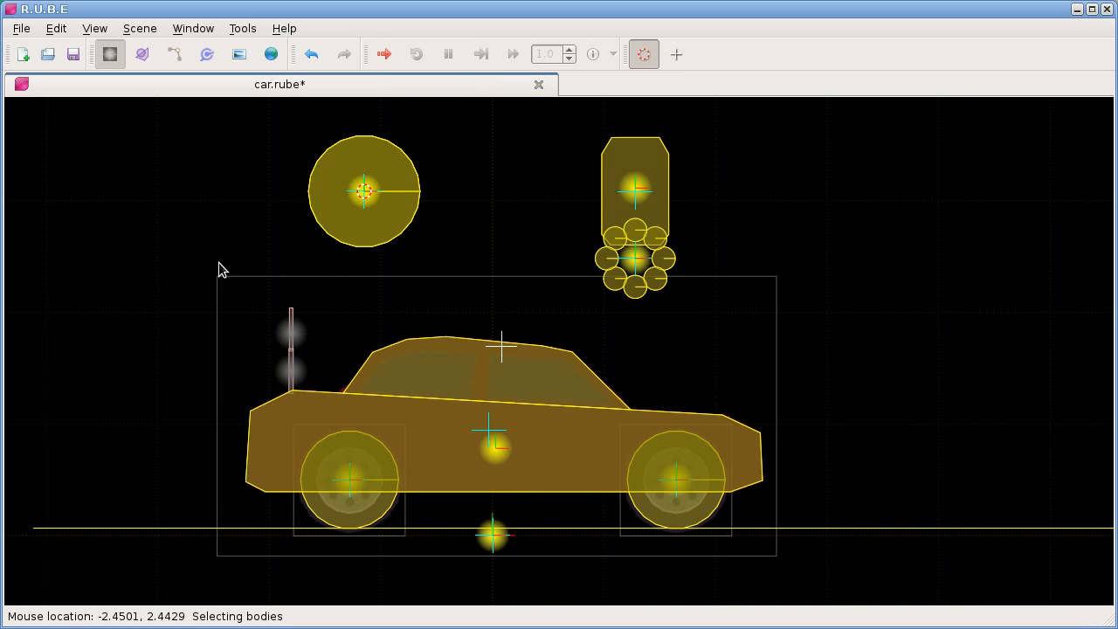
key("Escape")
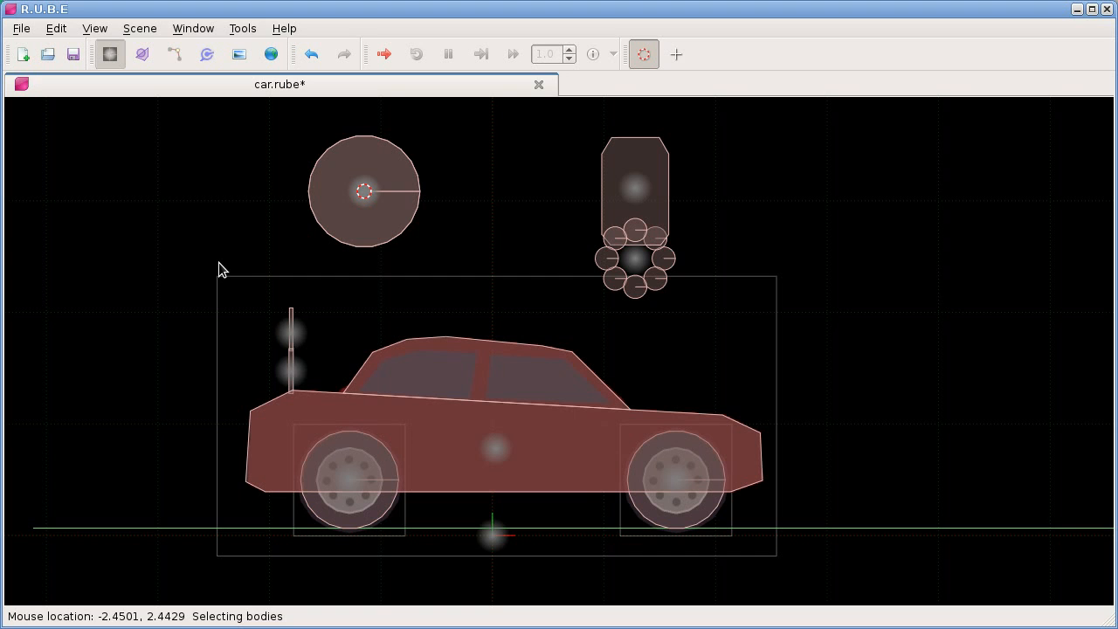
key("F7")
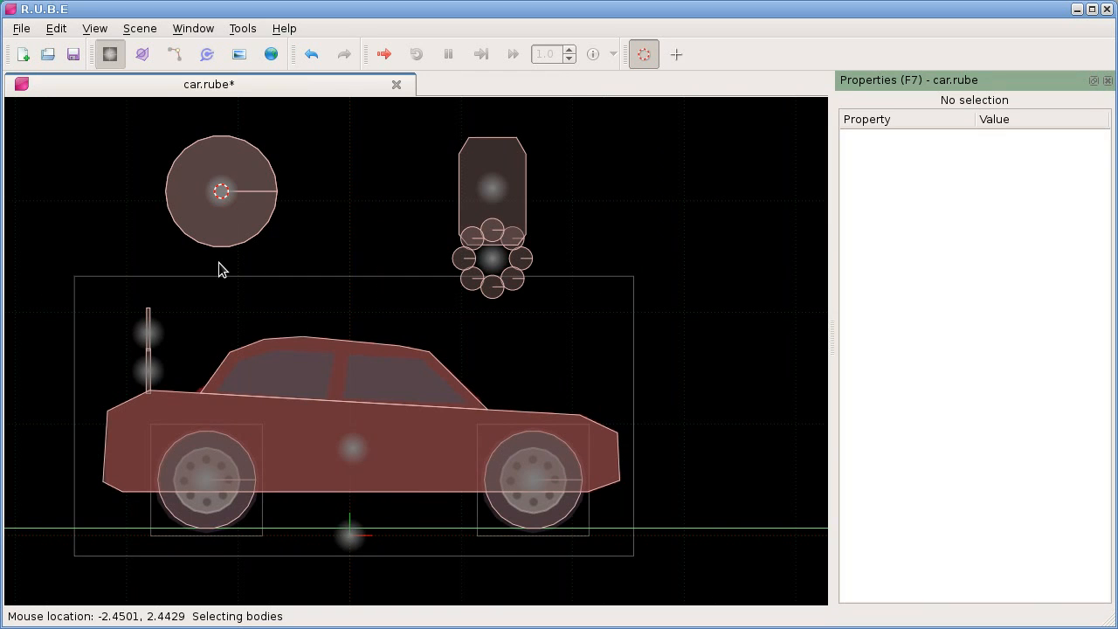
left_click_drag(377, 255, 444, 264)
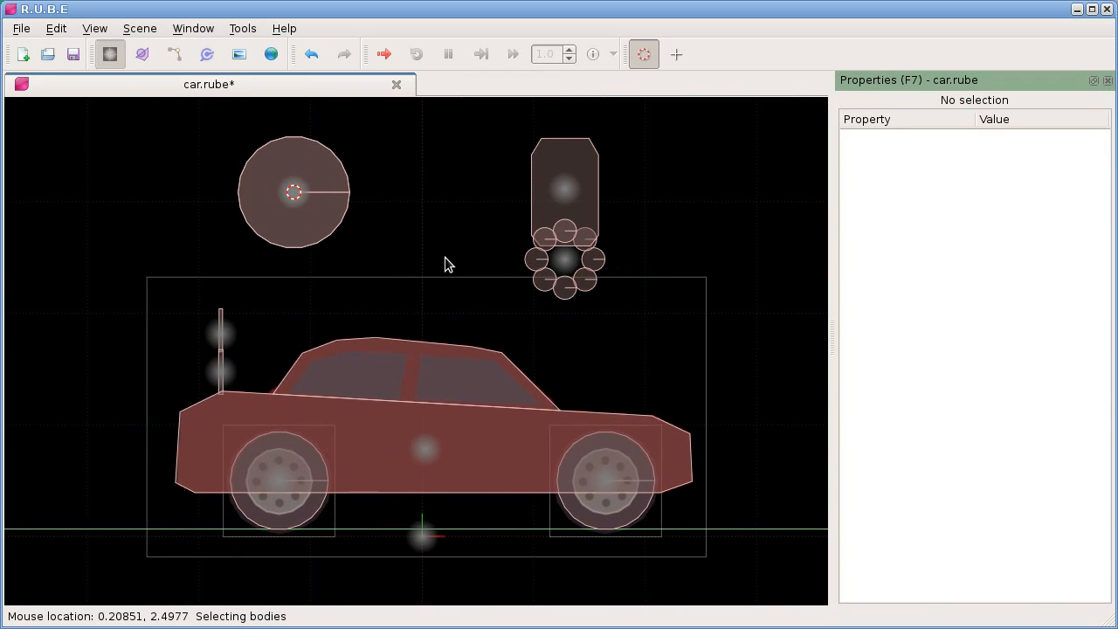
scroll(445, 264, "up", 2)
scroll(439, 268, "down", 1)
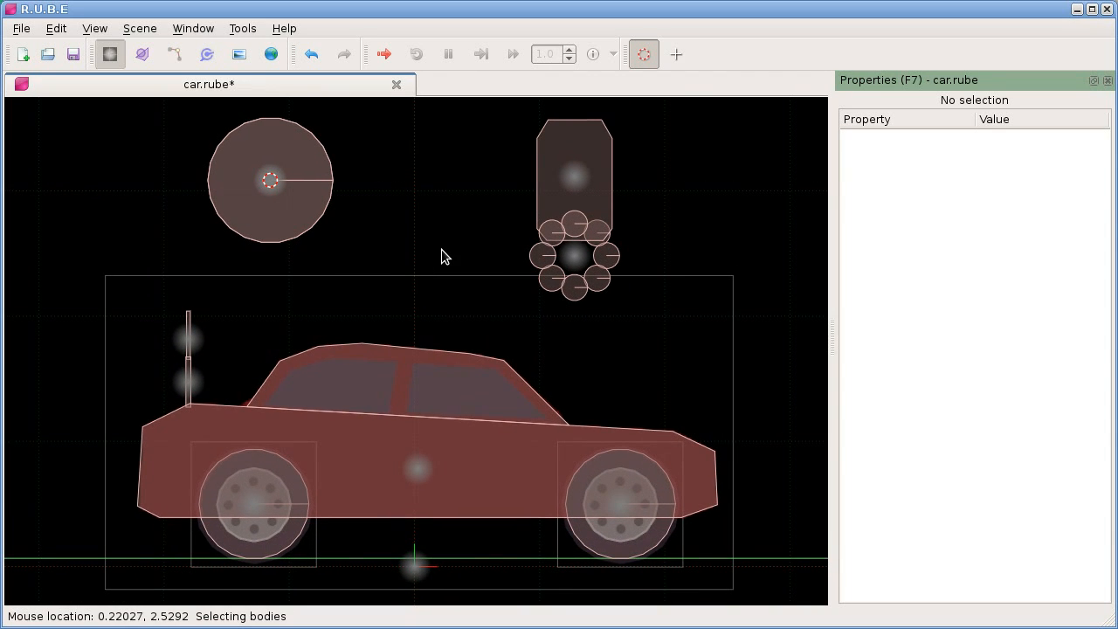
Select the playerupper body, the playerlower body and playerupper again to compare their properties.
left_click(584, 196)
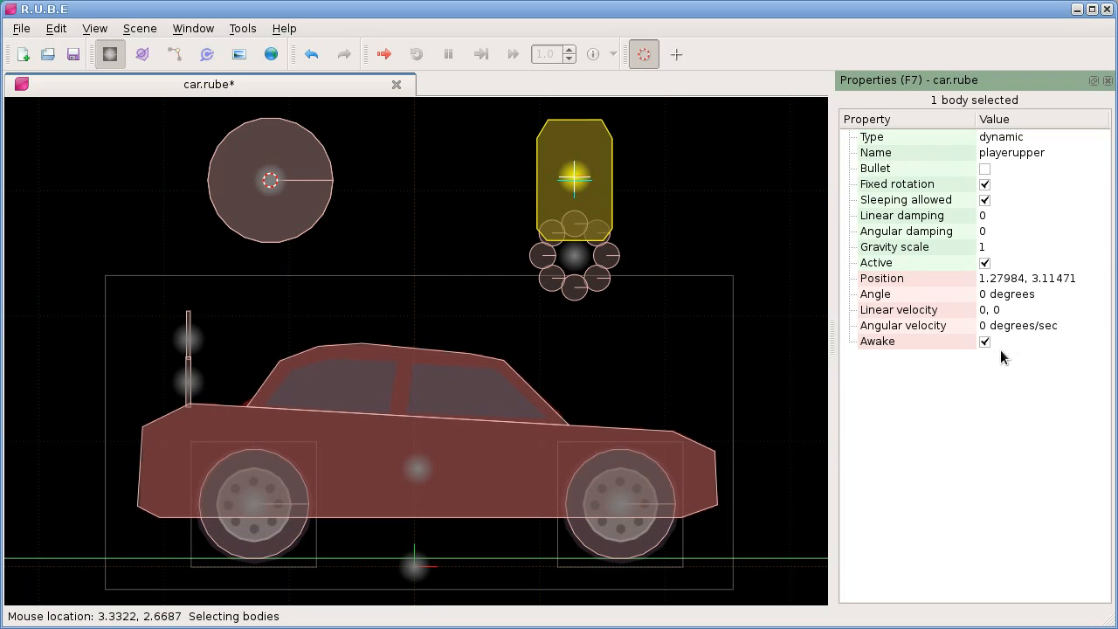
left_click(583, 258)
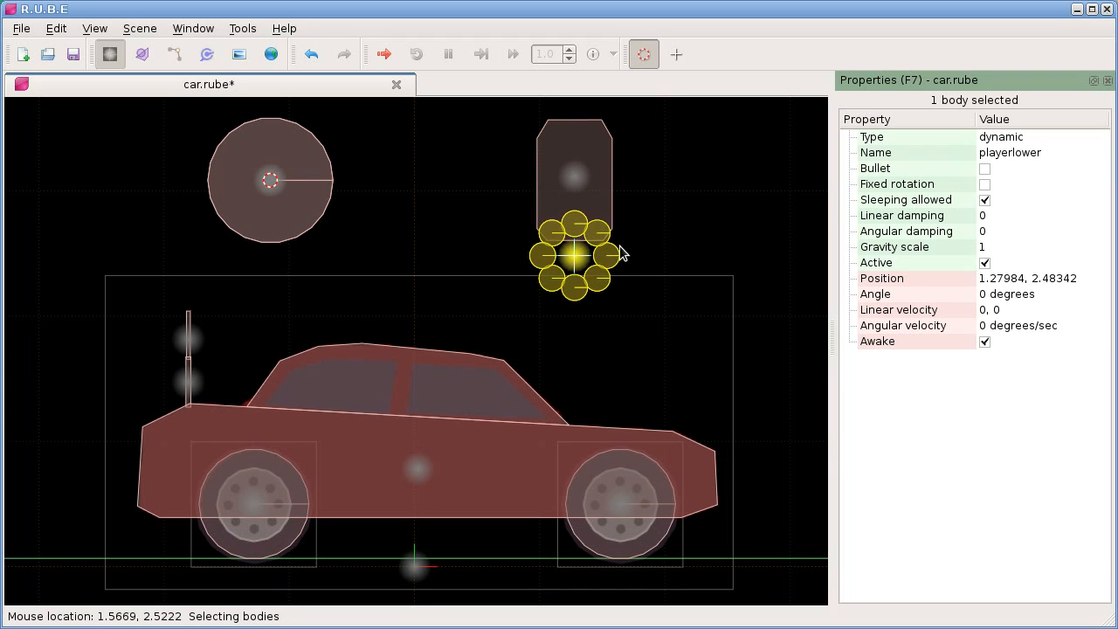
left_click(586, 180)
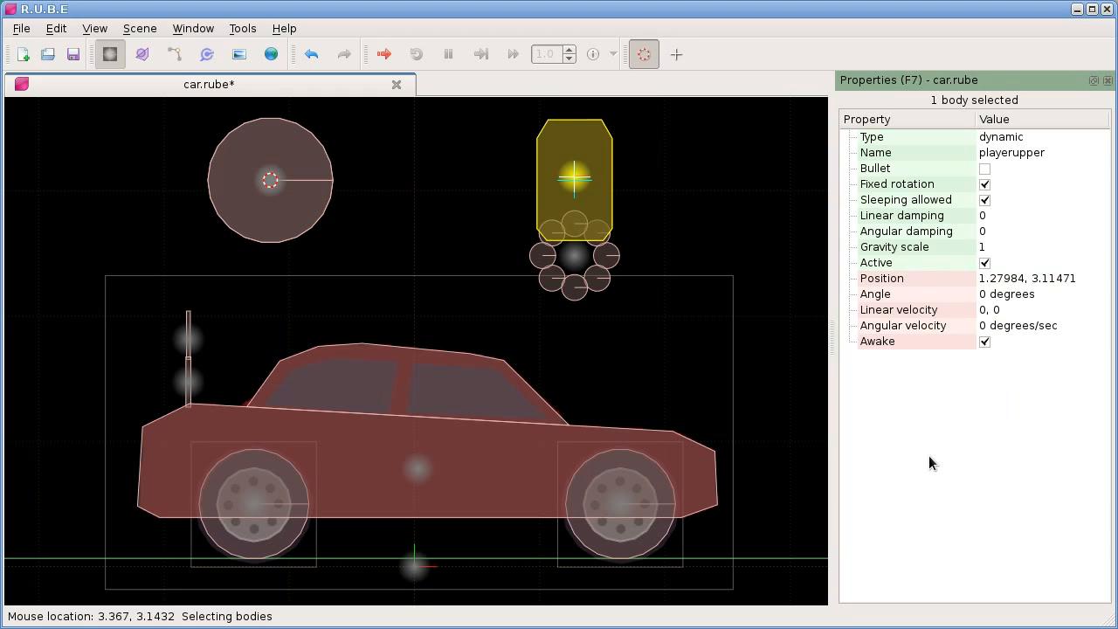
Try to set the playerupper body's position to the single value 123.
double_click(1010, 277)
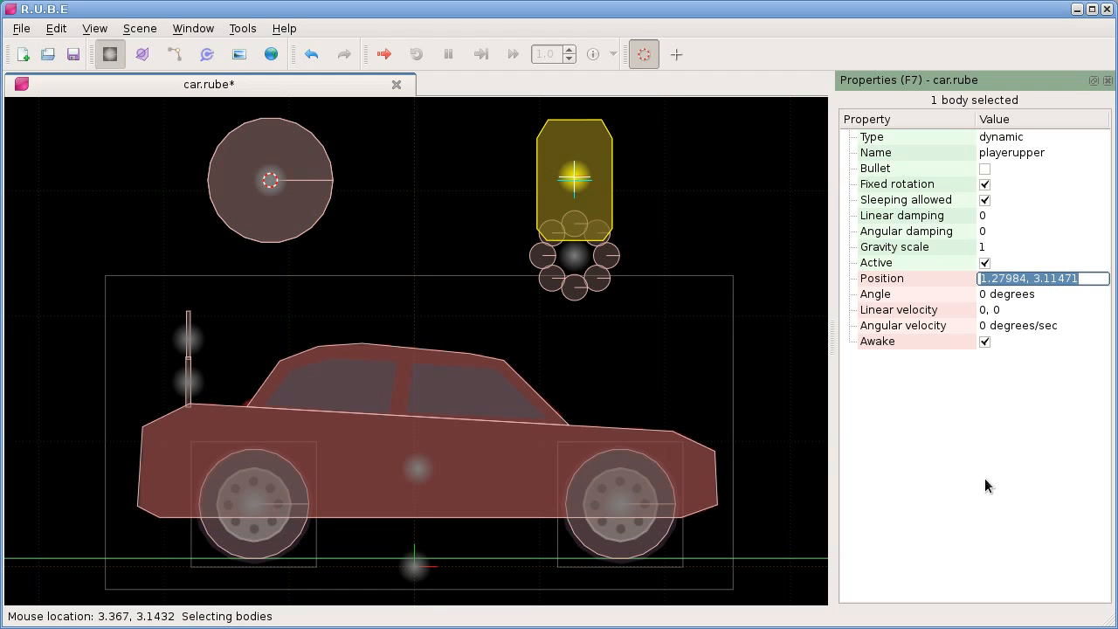
type("123")
key("Return")
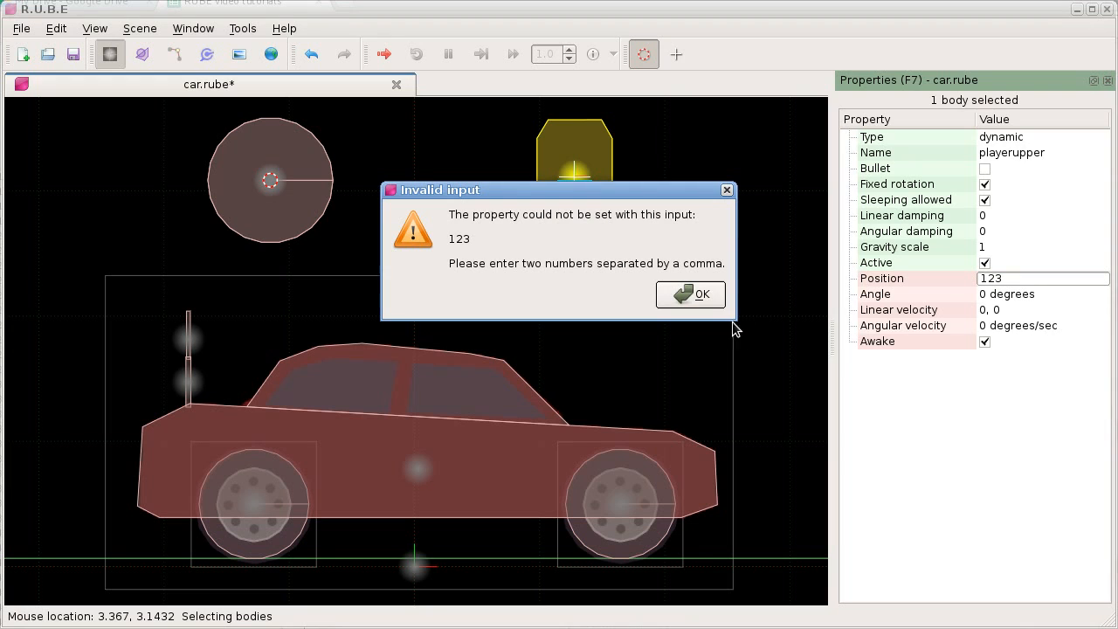
left_click(703, 295)
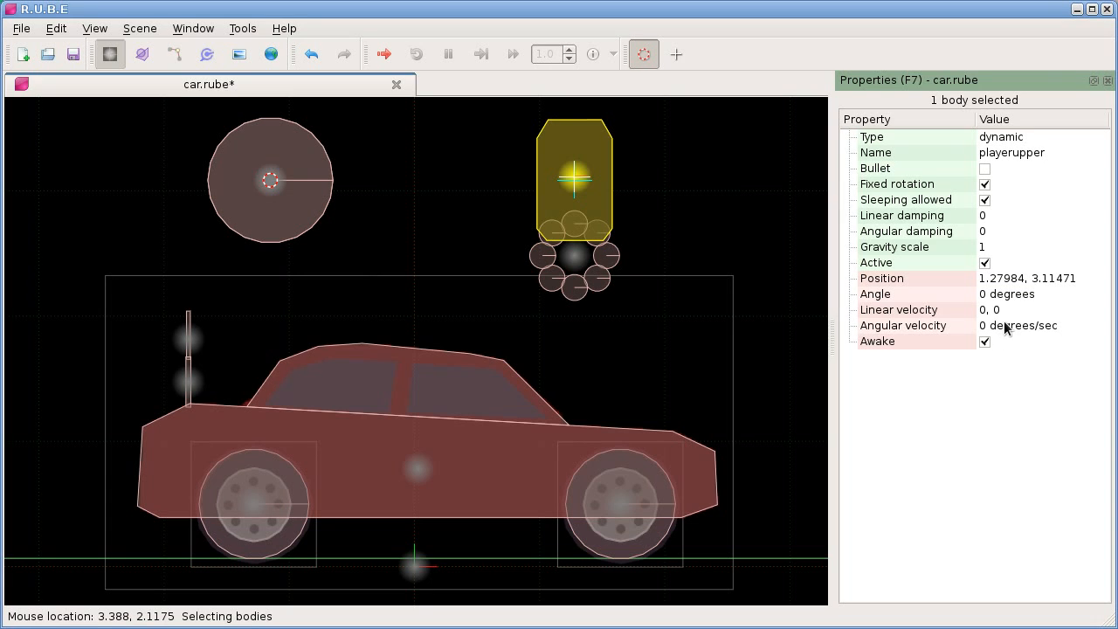
Switch the display of angle properties from degrees to radians and back to degrees in the options.
left_click(997, 295)
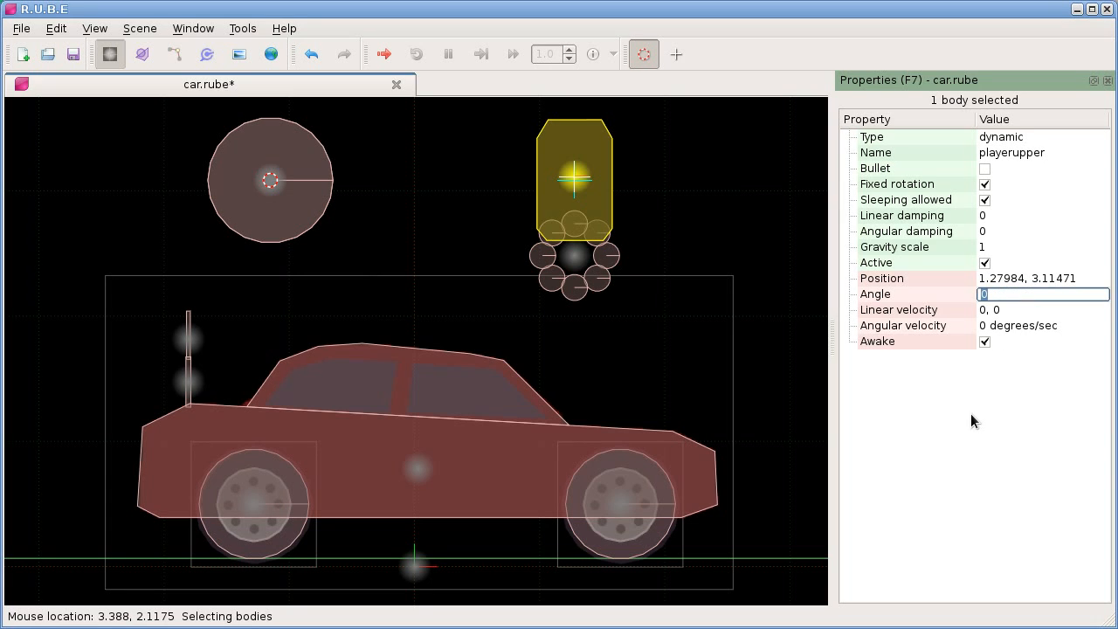
key("Return")
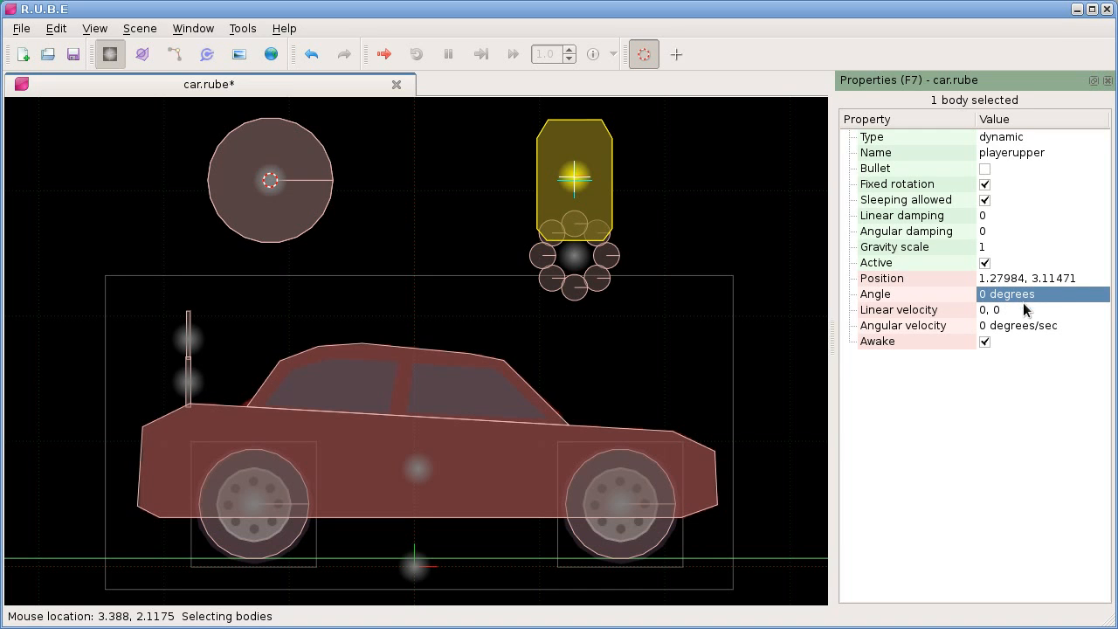
left_click(242, 28)
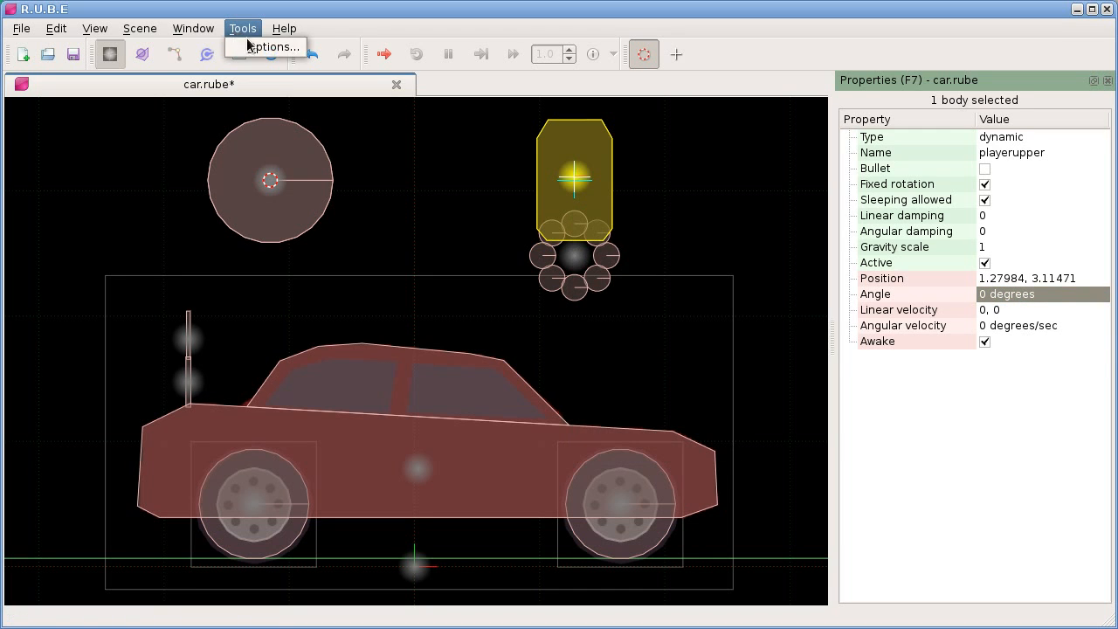
left_click(262, 48)
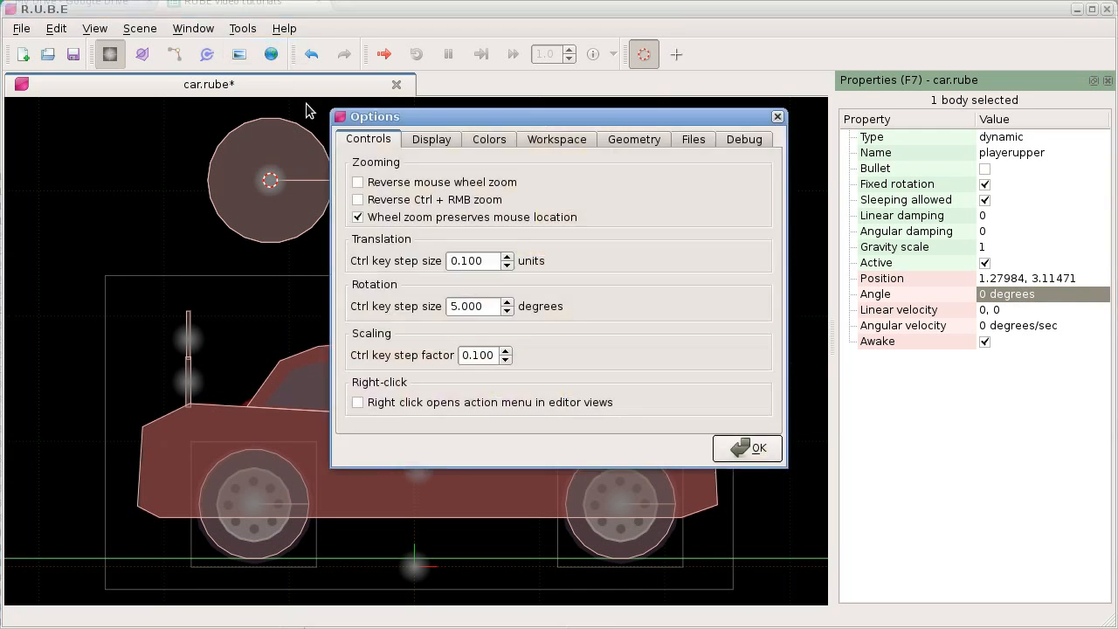
left_click(436, 143)
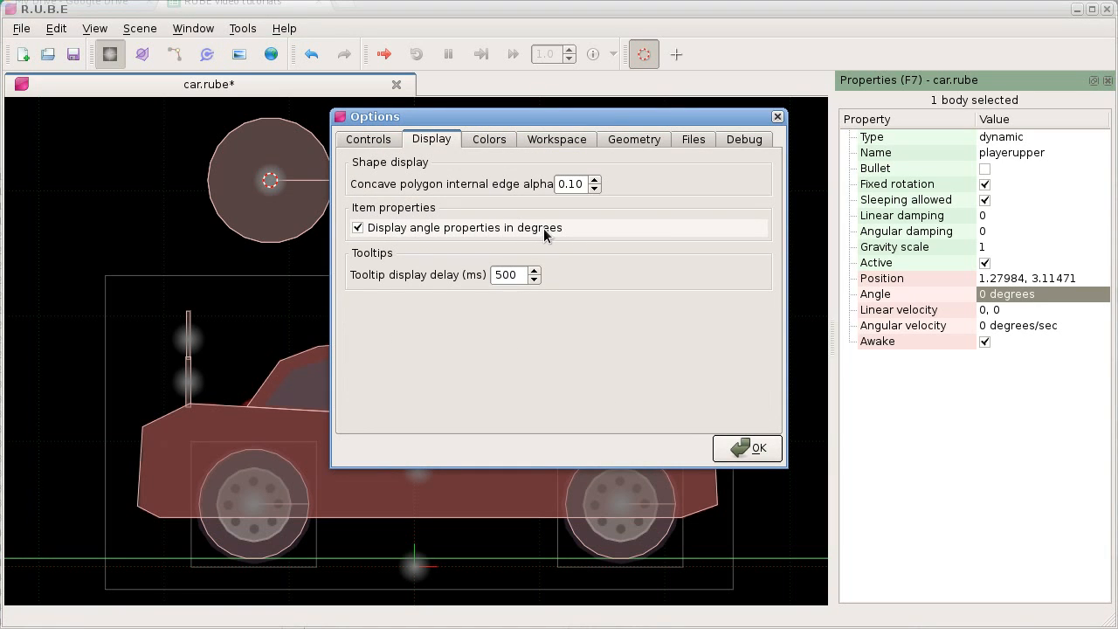
left_click(358, 228)
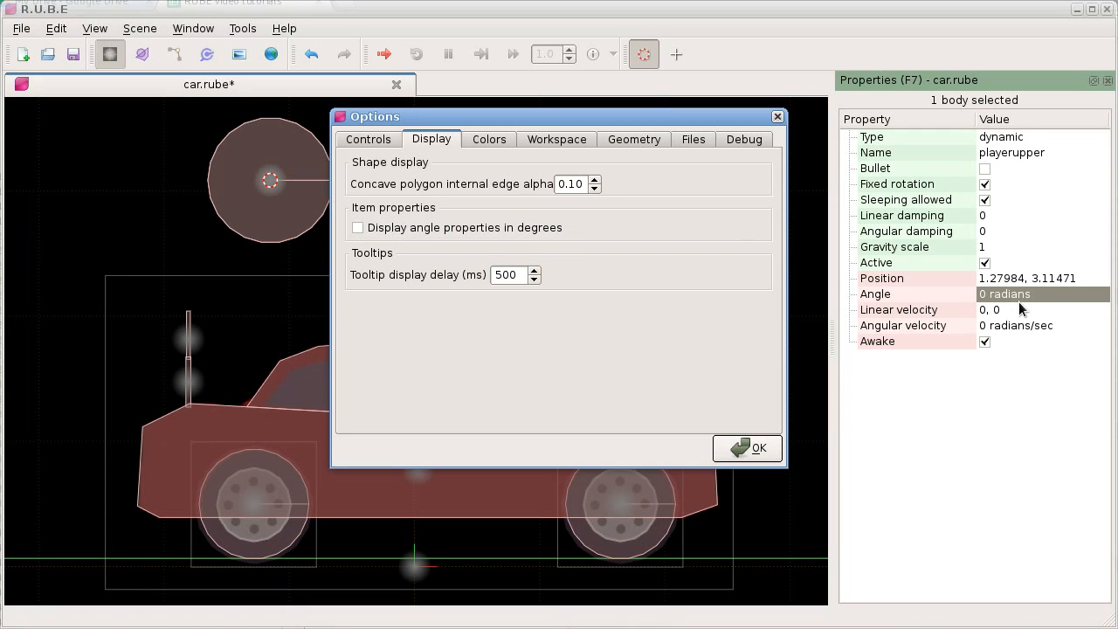
left_click(362, 228)
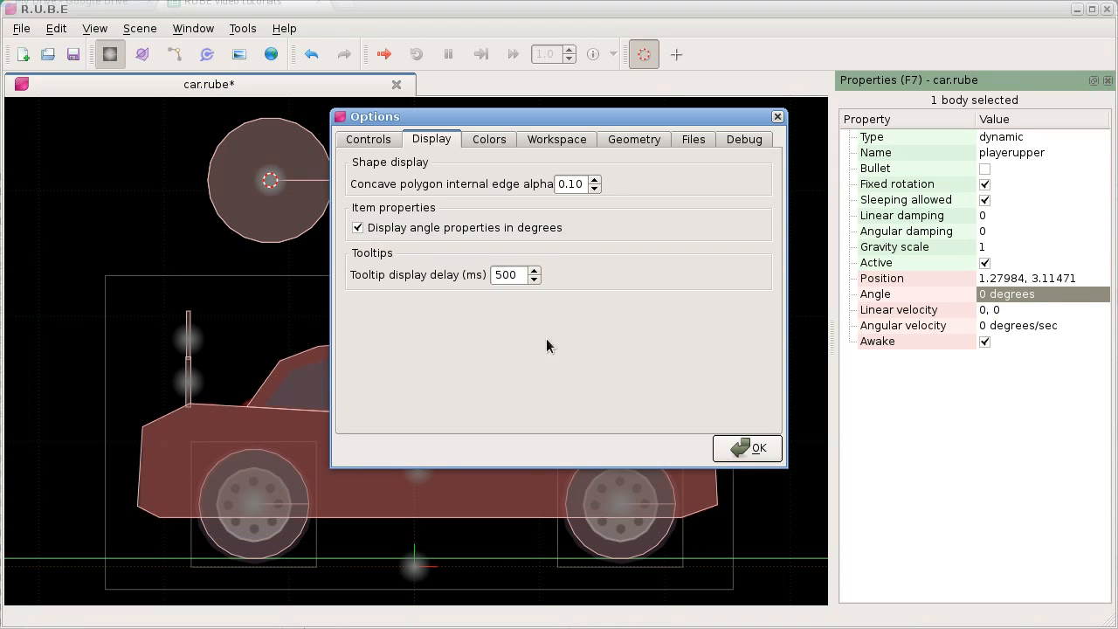
left_click(747, 448)
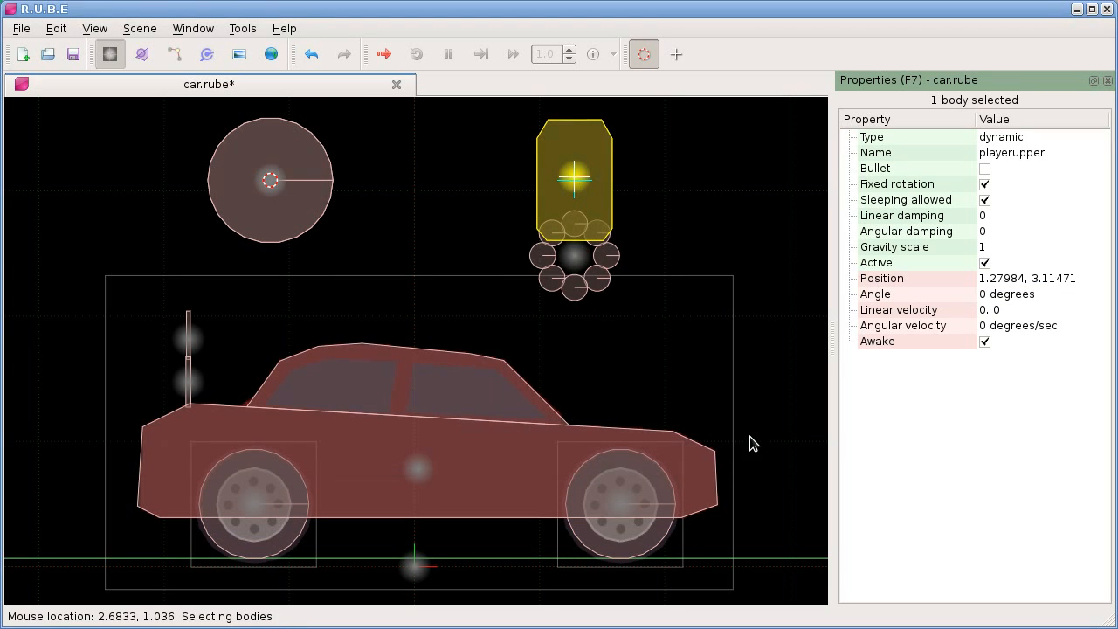
Switch to fixture selection and select the playerupper fixture to view its properties.
scroll(680, 389, "down", 1)
left_click_drag(677, 372, 667, 372)
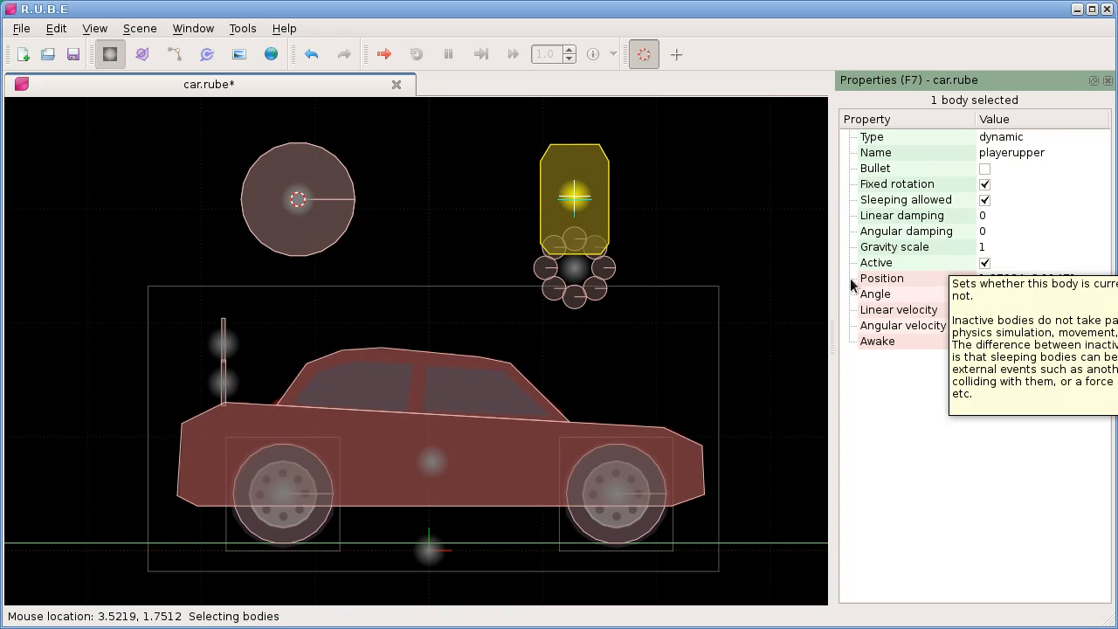
left_click_drag(680, 260, 677, 255)
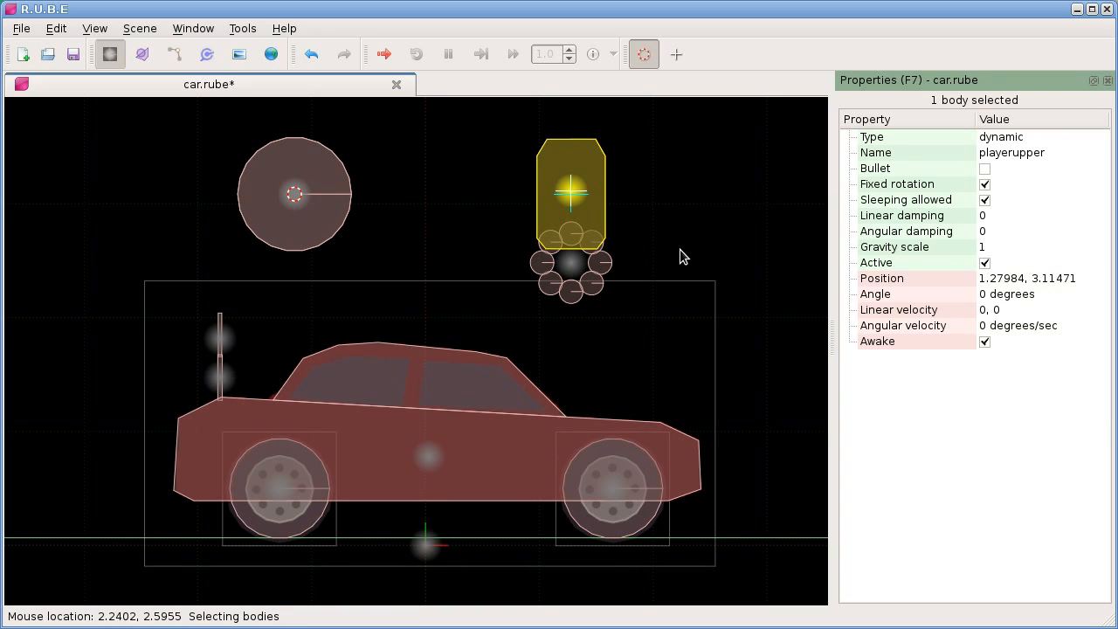
key("f")
left_click(587, 208)
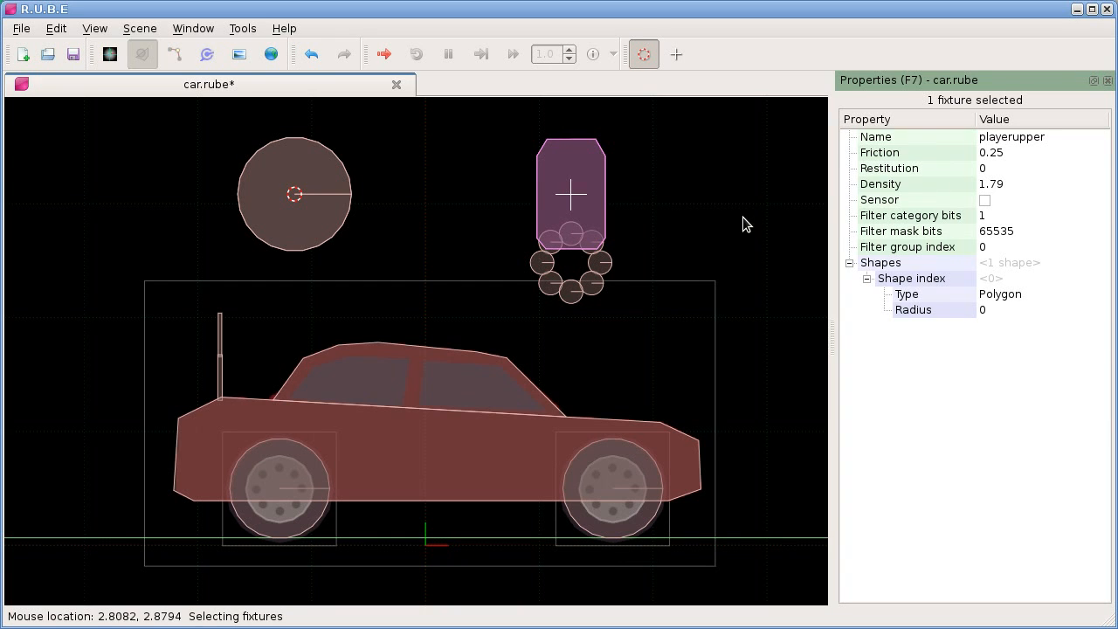
Switch to joint selection and select the antennaspring2, antennapivot1 and rearwheel joints in turn to compare their properties.
left_click_drag(743, 219, 733, 222)
key("j")
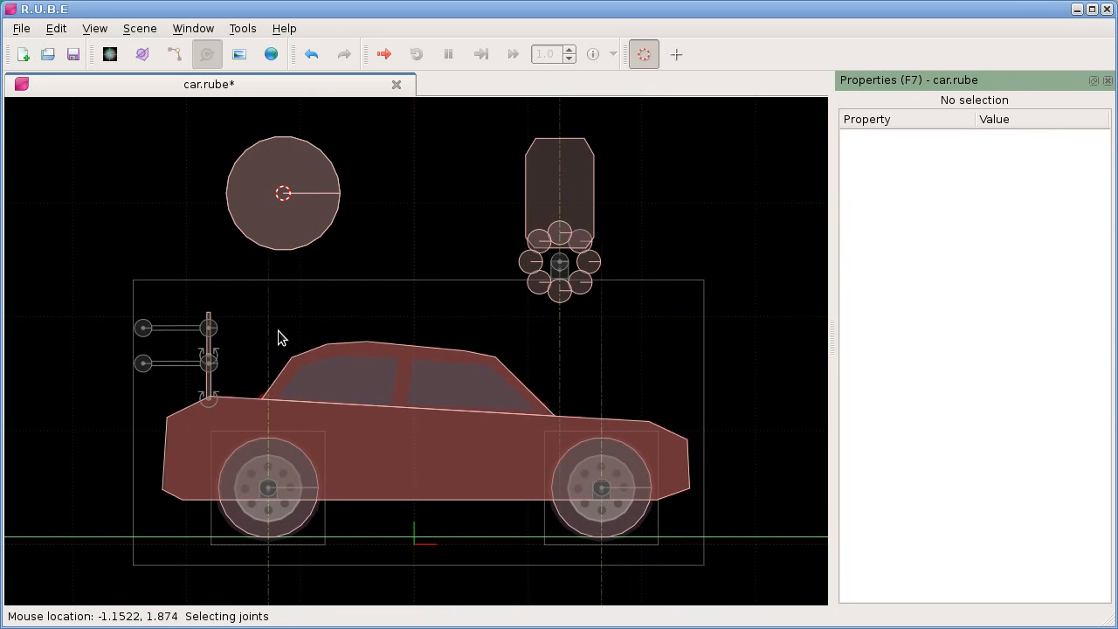
left_click(210, 325)
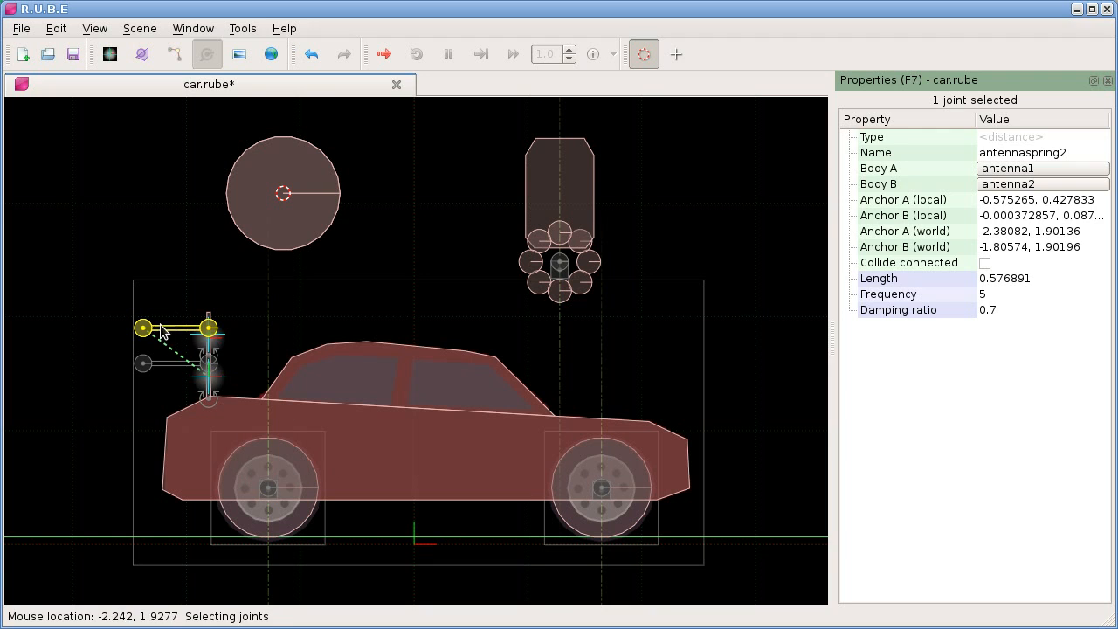
left_click(210, 399)
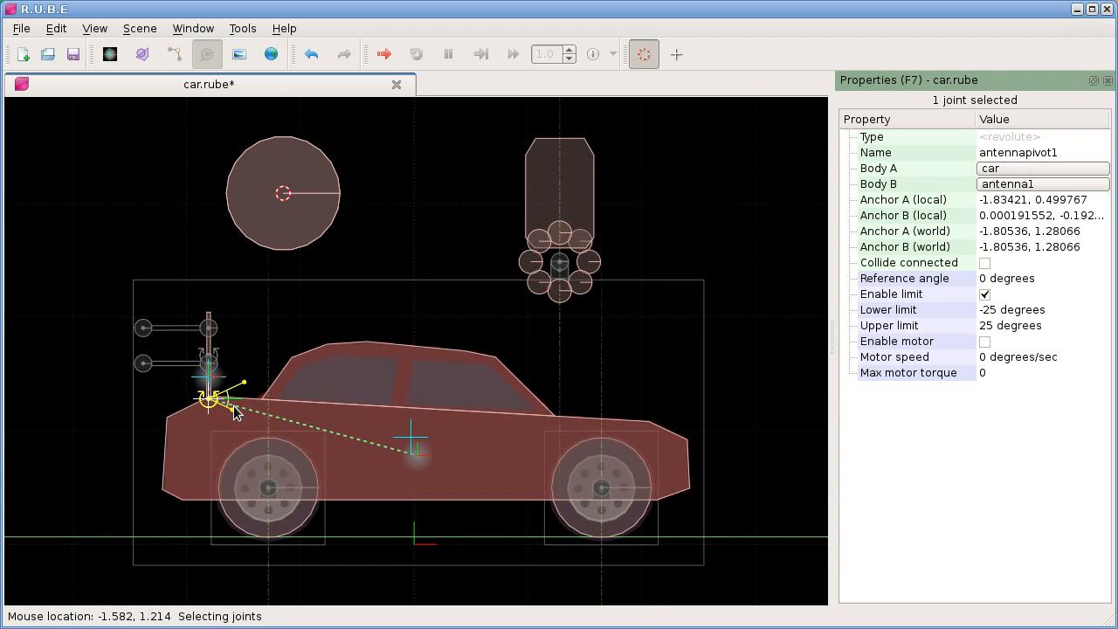
left_click(268, 487)
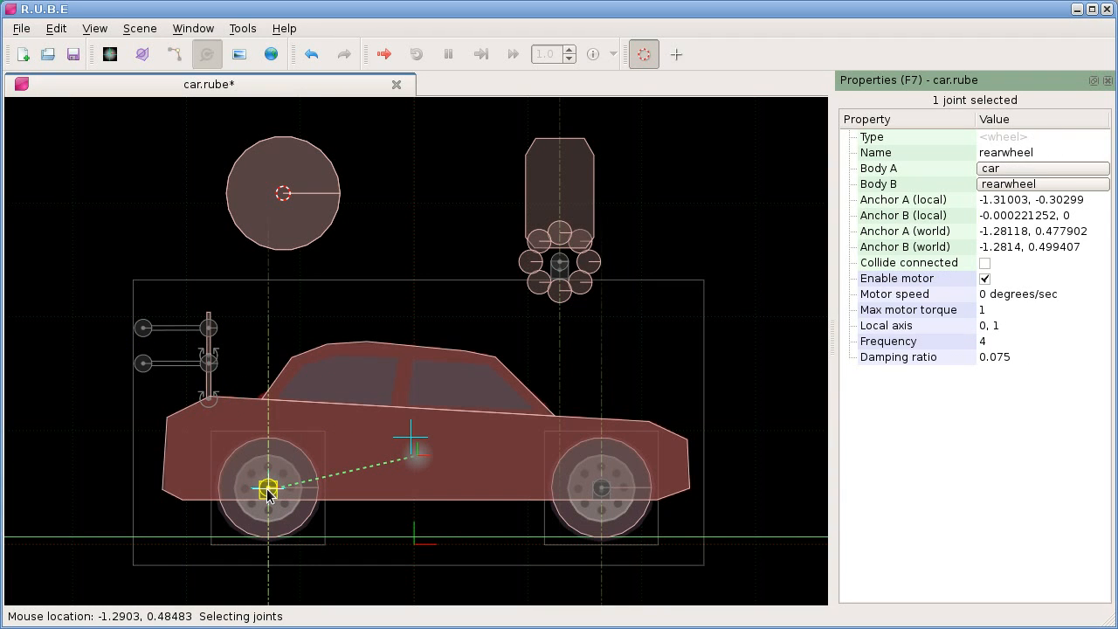
Return to body selection and select the car, both wheels and both antenna bodies together to examine their combined properties.
left_click_drag(393, 312, 401, 315)
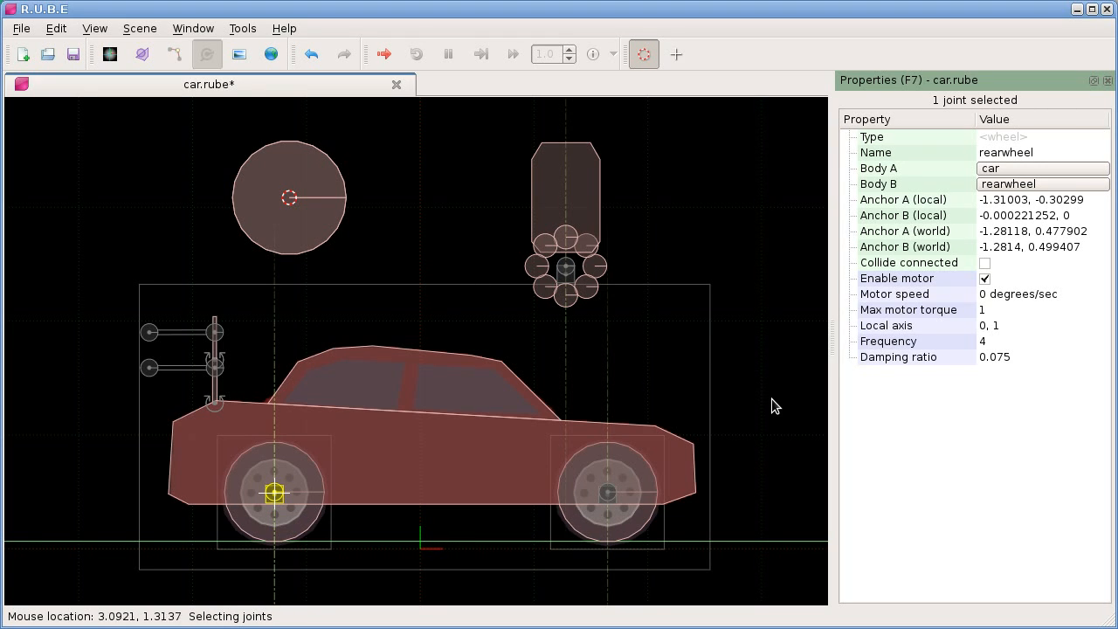
left_click_drag(709, 244, 697, 243)
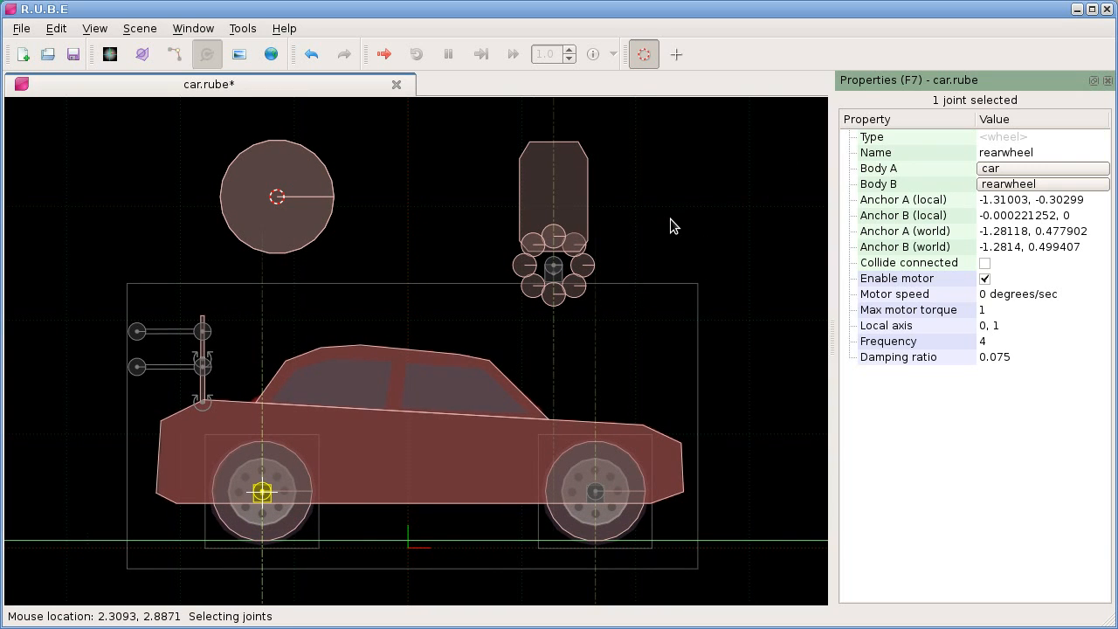
key("b")
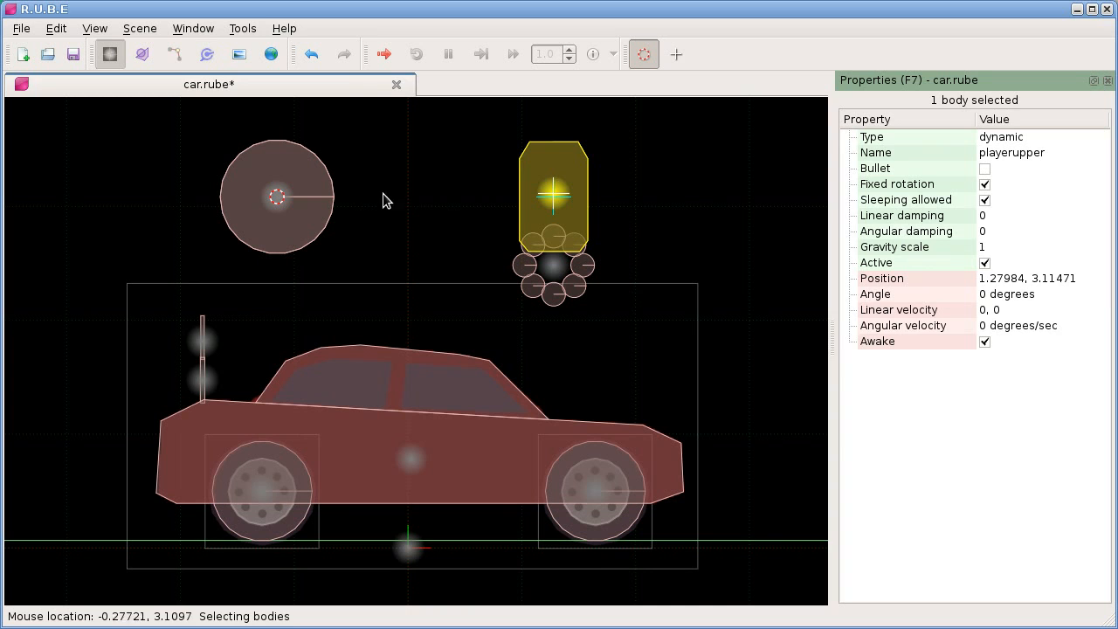
left_click_drag(130, 314, 672, 522)
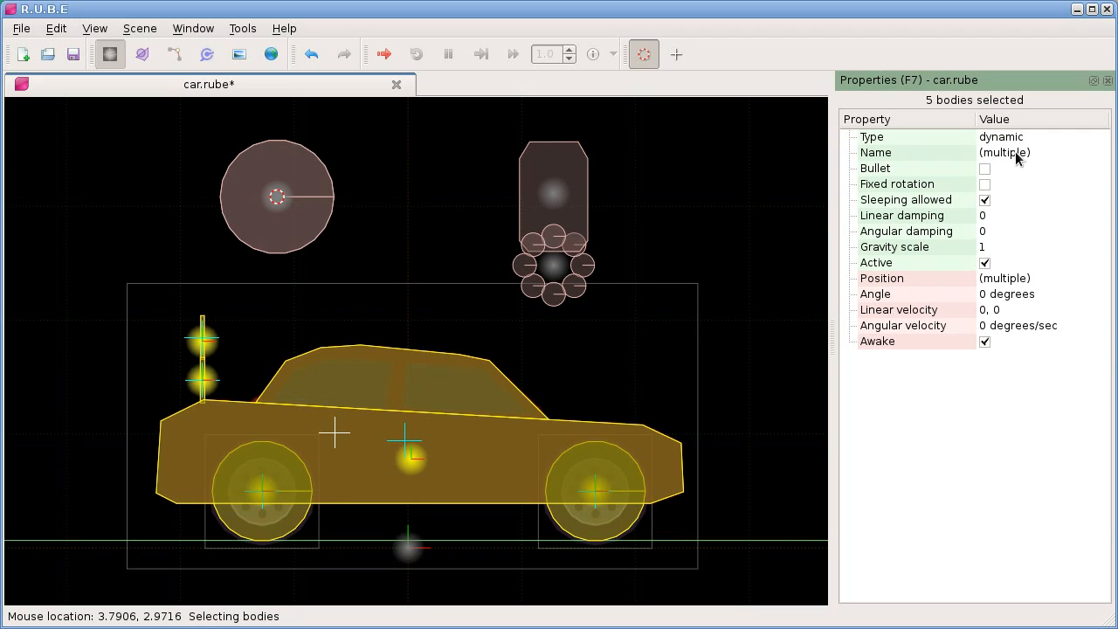
mouse_move(1024, 159)
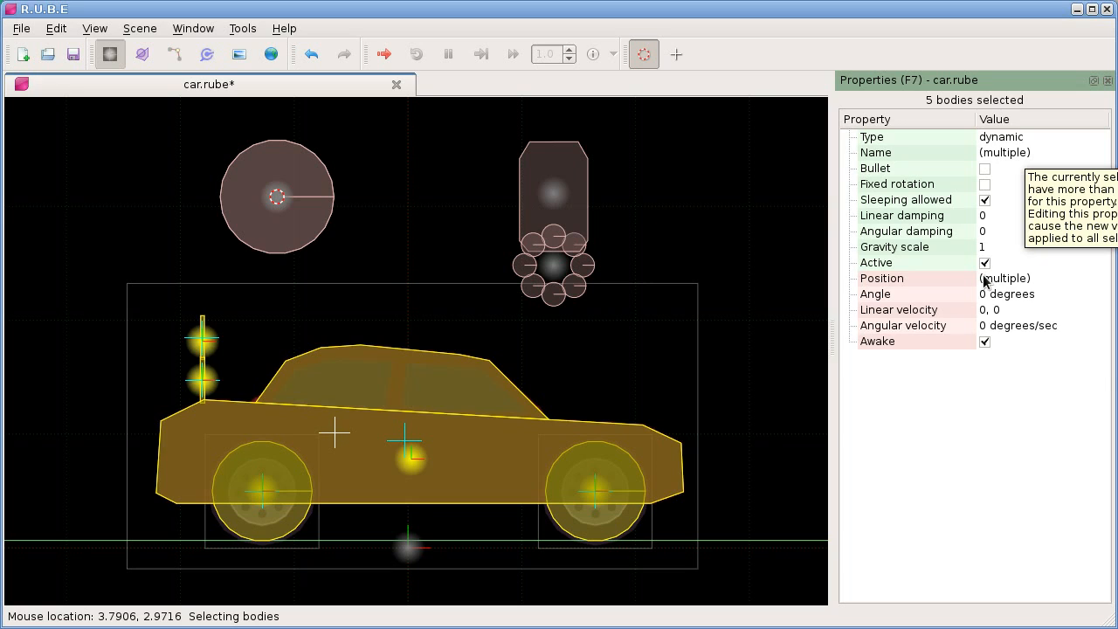
mouse_move(981, 285)
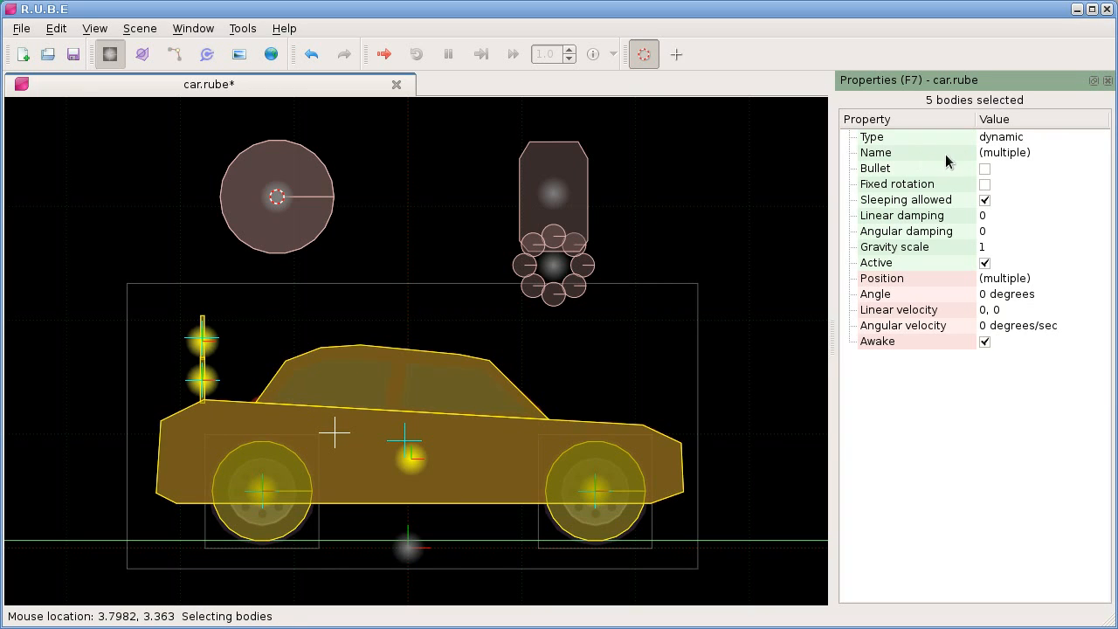
Rename all selected bodies to "anothername" at once.
left_click(1006, 154)
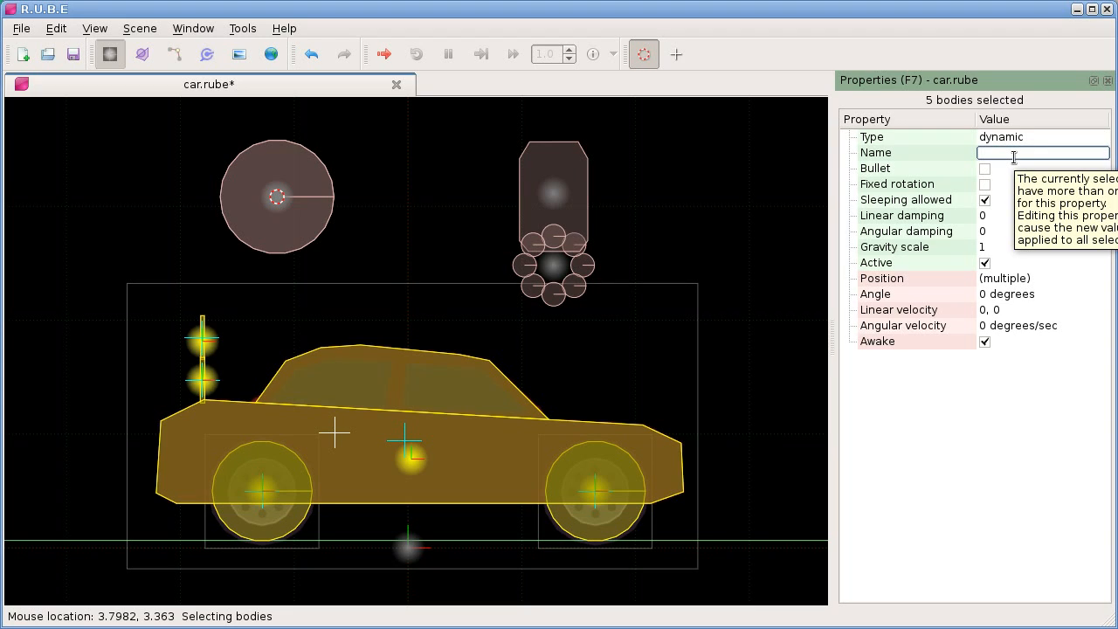
type("anothername")
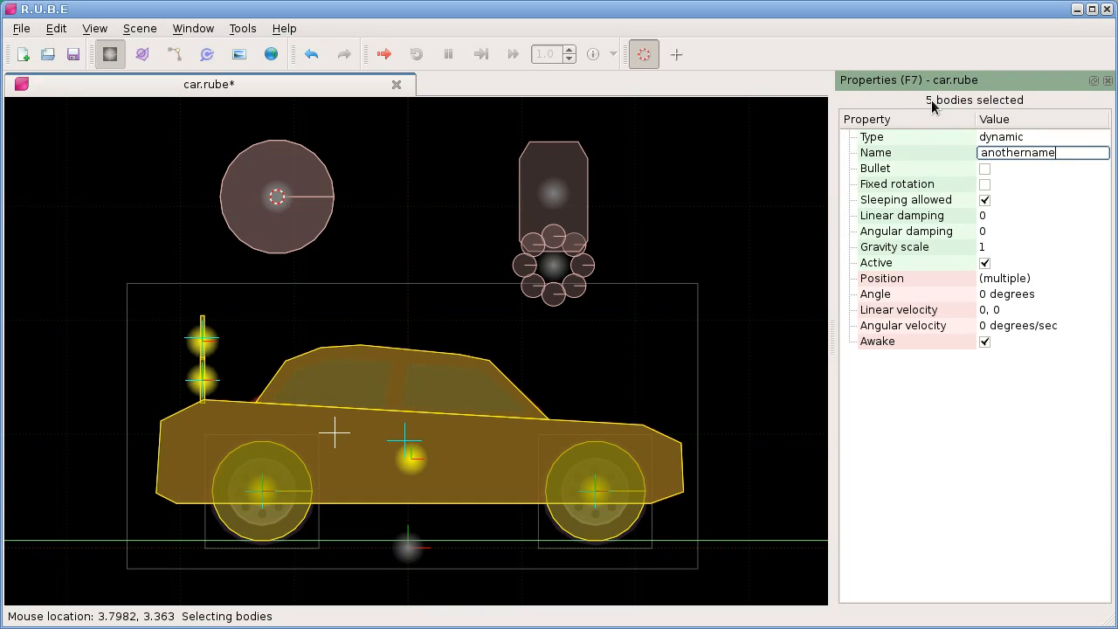
key("Return")
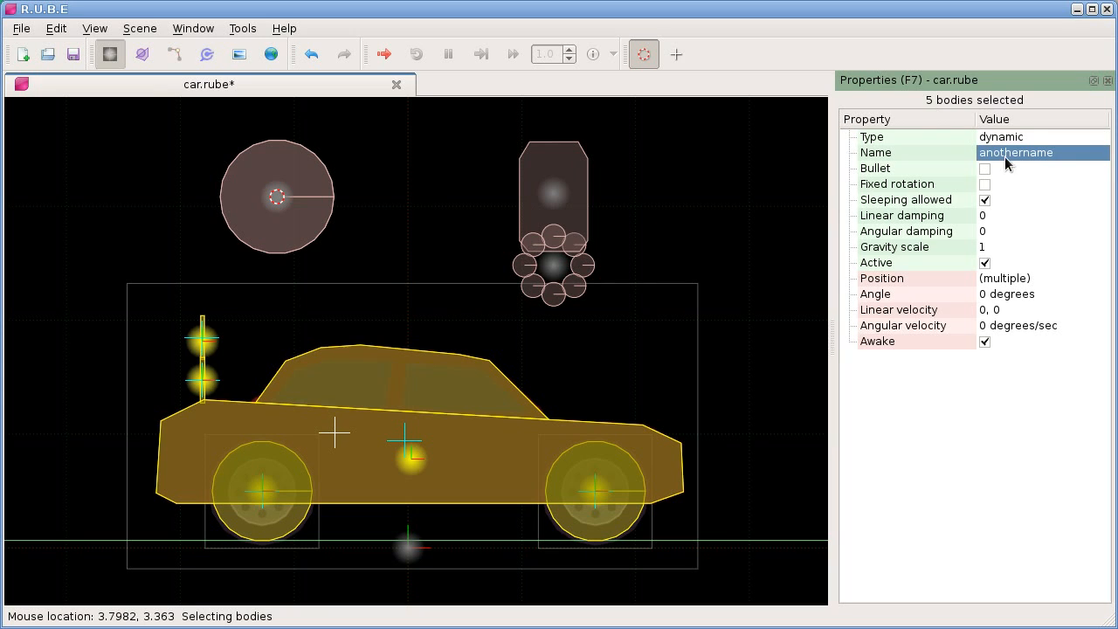
Show the items list and clear its "ante" filter to list all bodies.
key("F6")
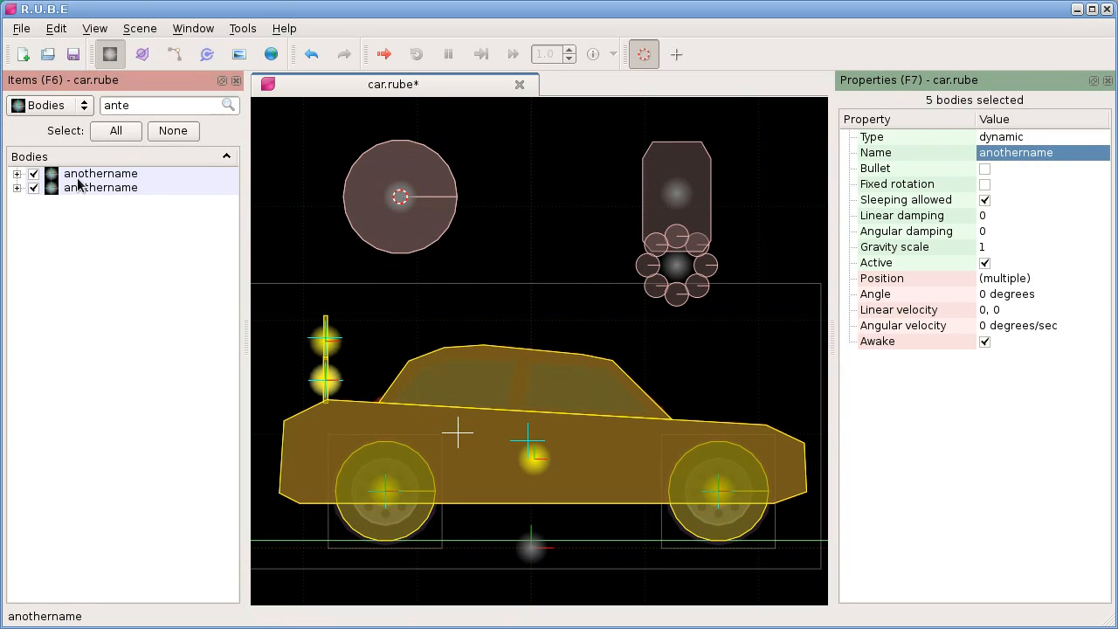
double_click(109, 105)
key("BackSpace")
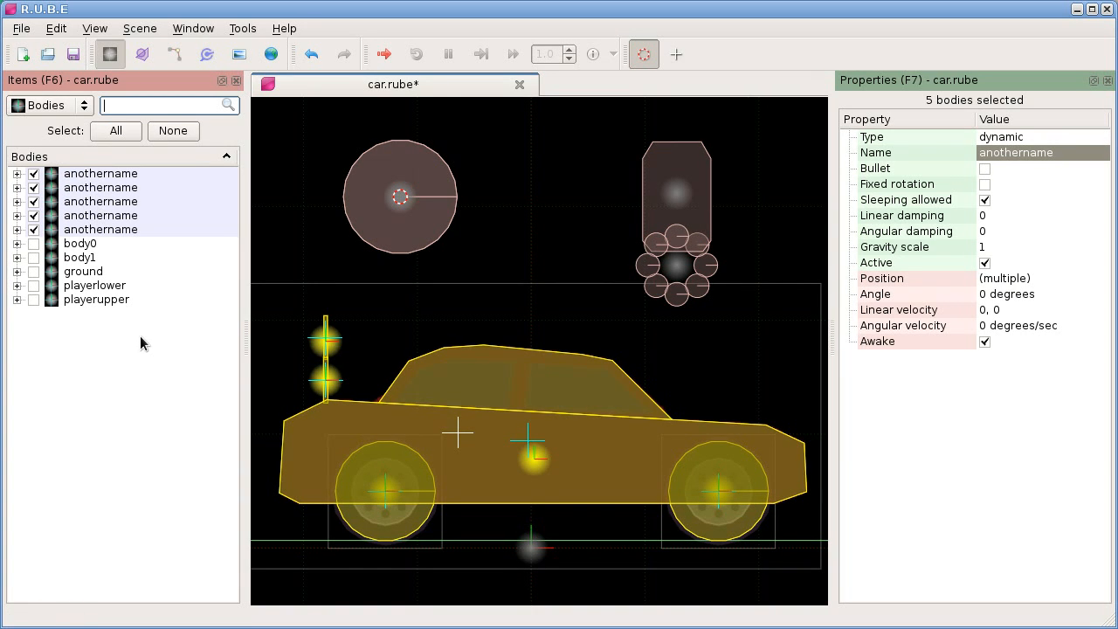
key("ctrl+z")
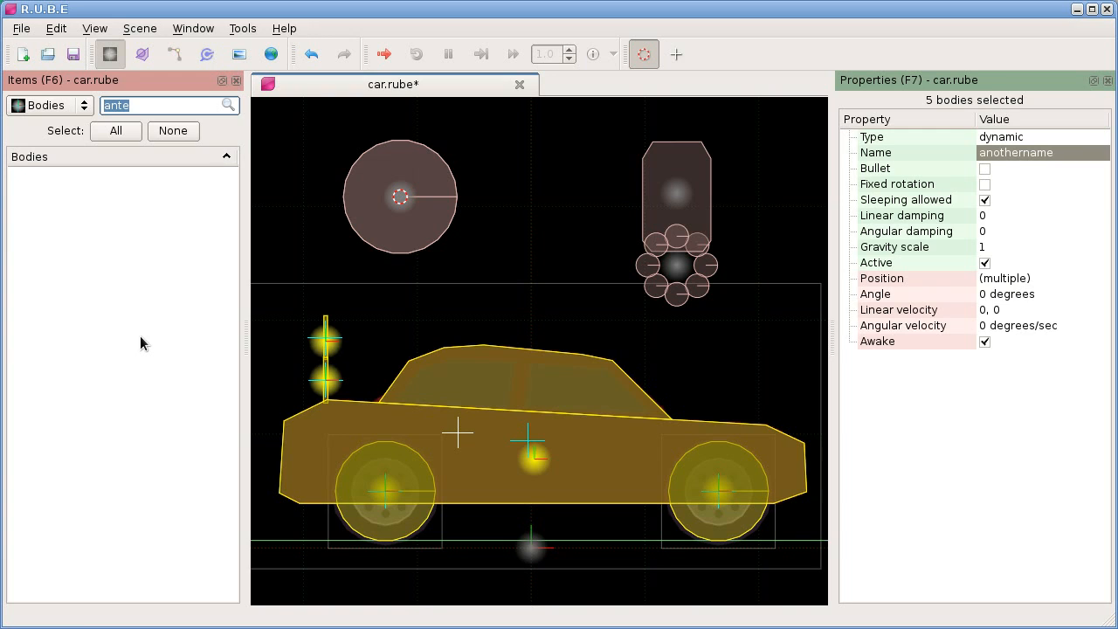
left_click(131, 107)
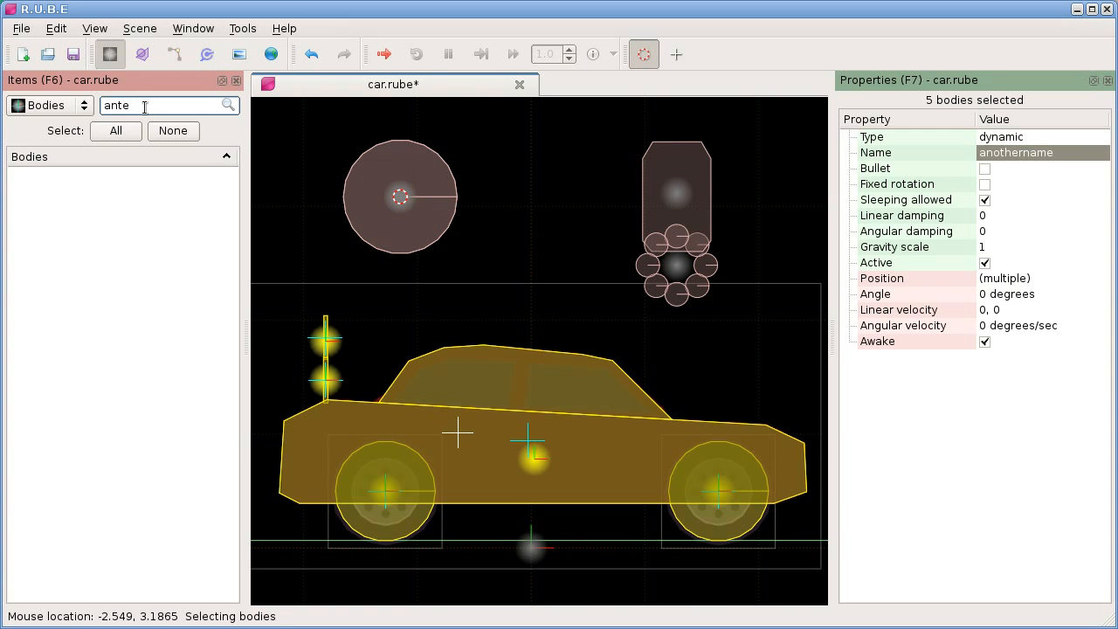
double_click(145, 105)
key("BackSpace")
left_click_drag(284, 207, 295, 209)
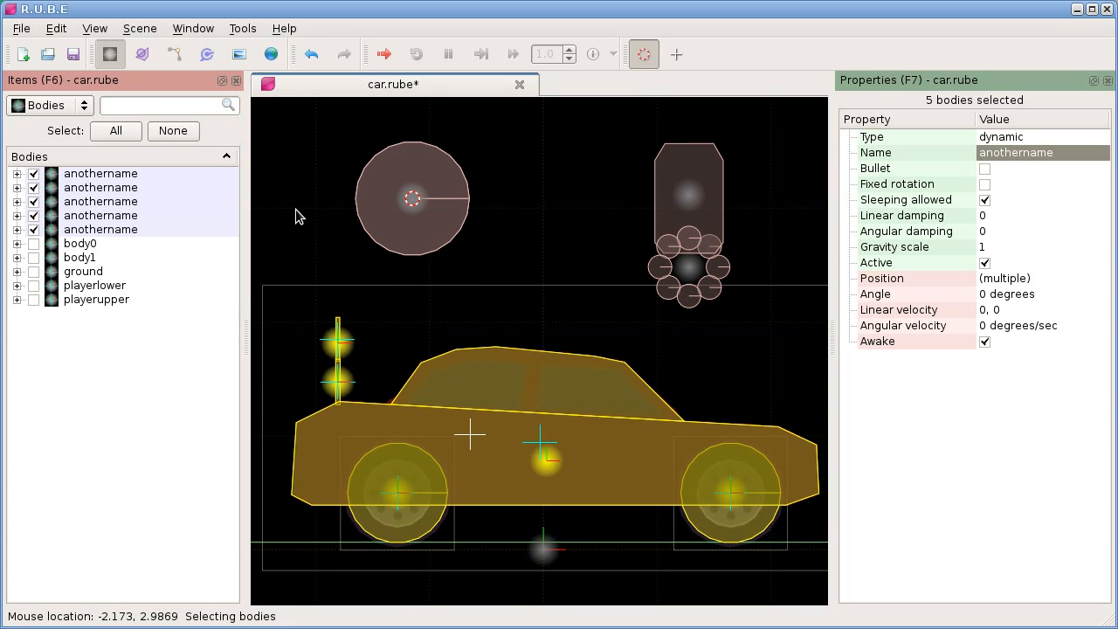
Undo the renaming of the selected bodies.
key("ctrl+z")
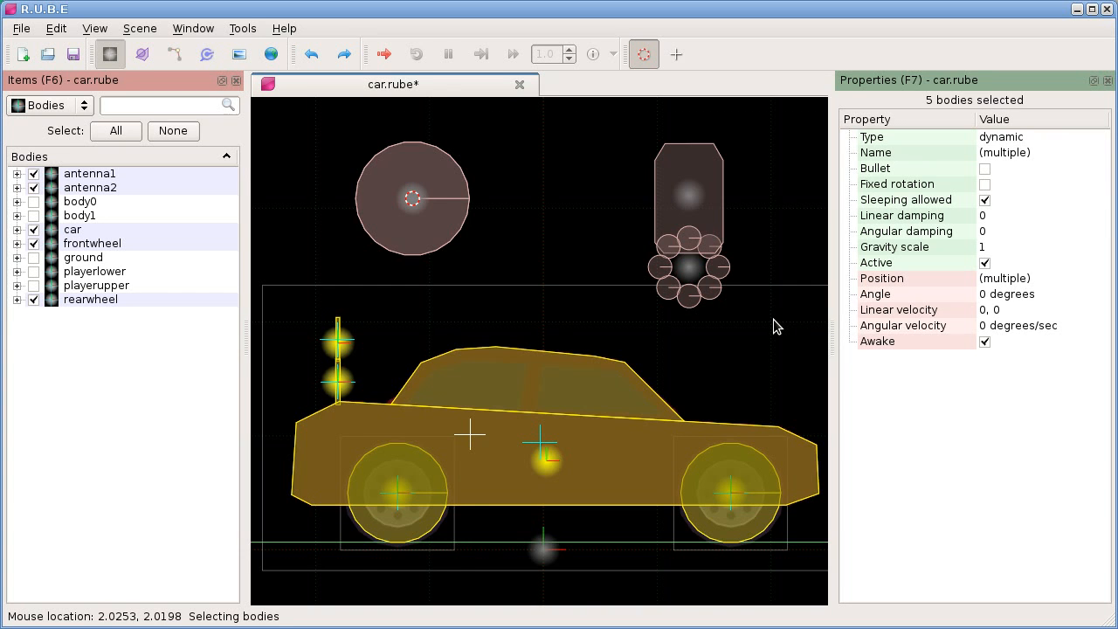
scroll(756, 323, "down", 1)
left_click_drag(757, 323, 732, 333)
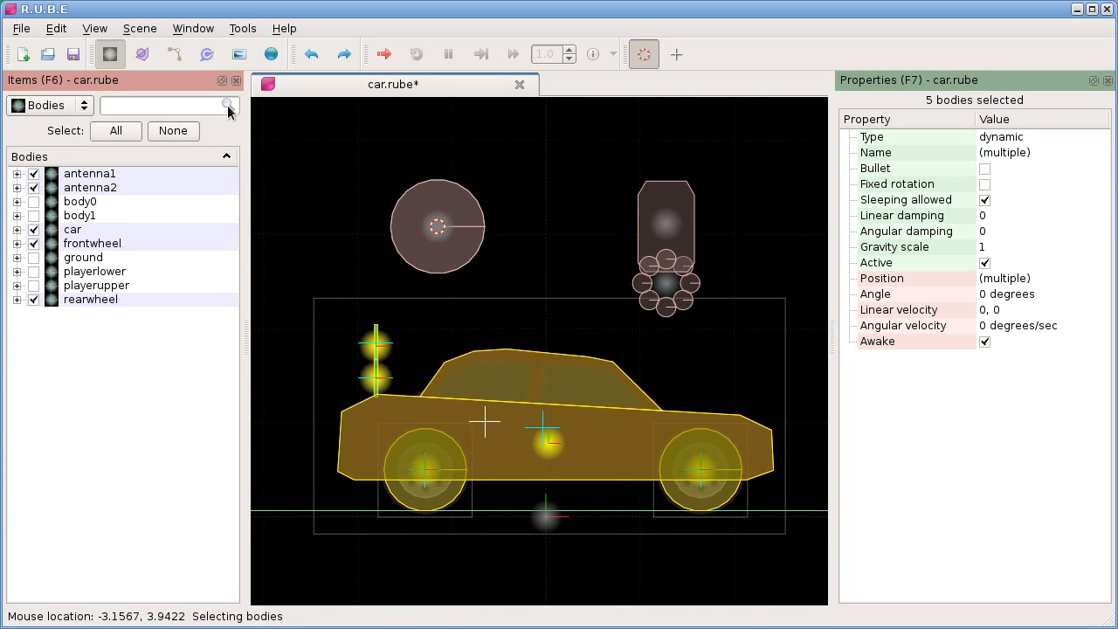
Close the items list and show the context help for the selected bodies.
left_click(235, 80)
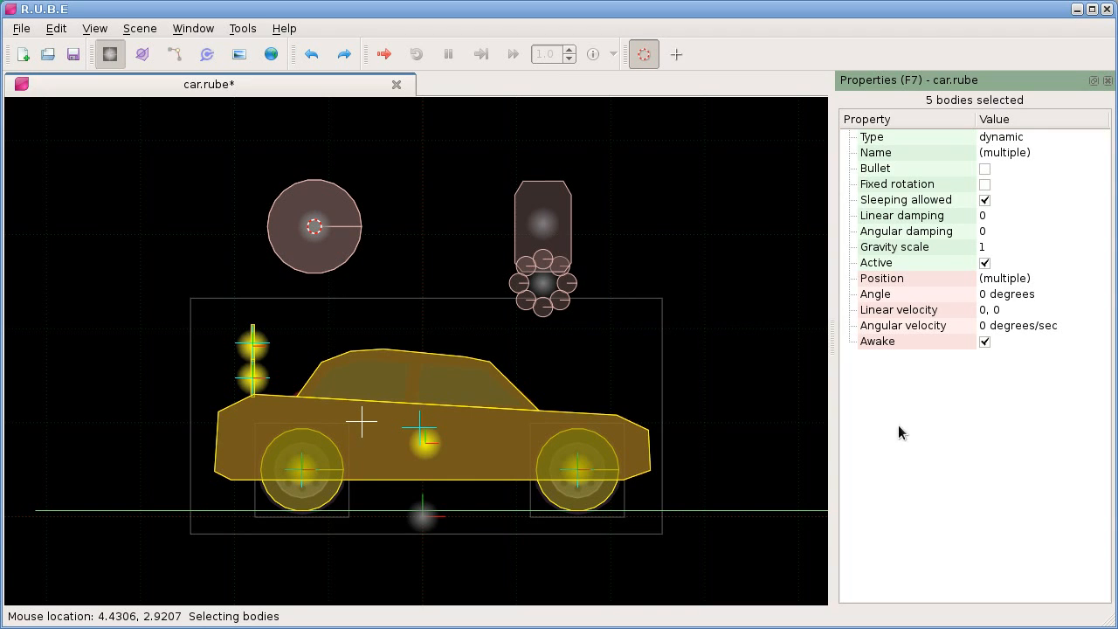
left_click_drag(719, 379, 724, 374)
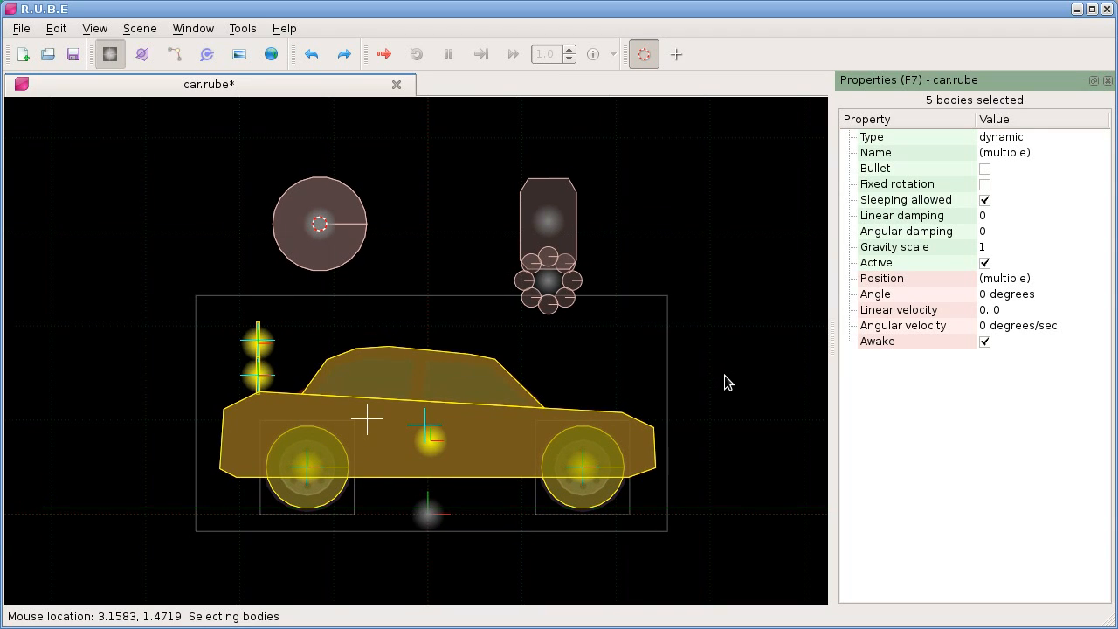
scroll(724, 381, "up", 1)
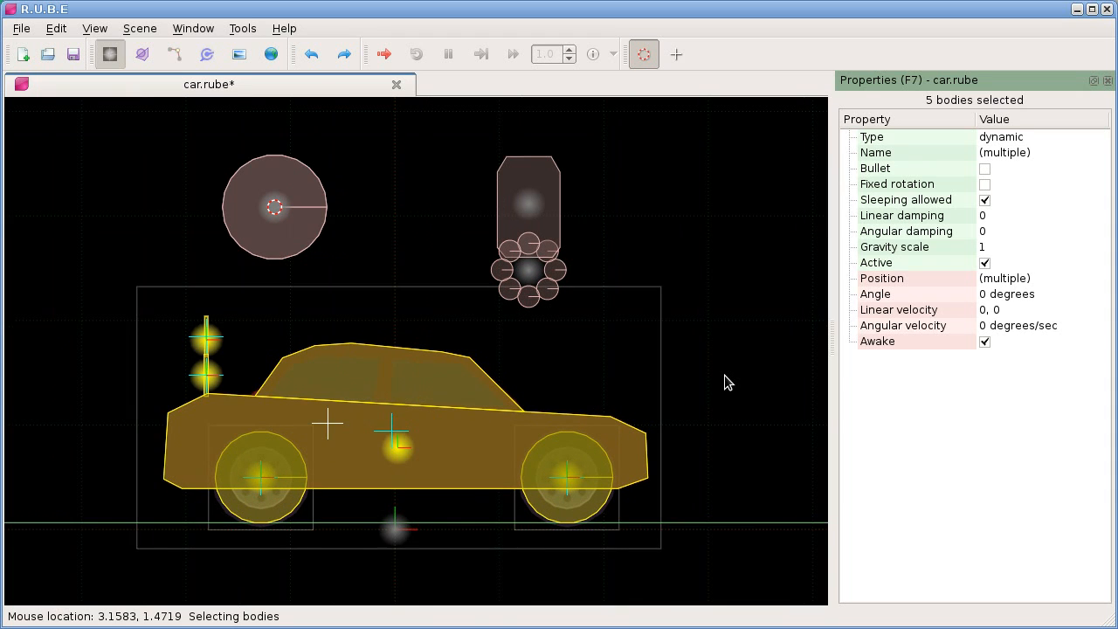
key("F9")
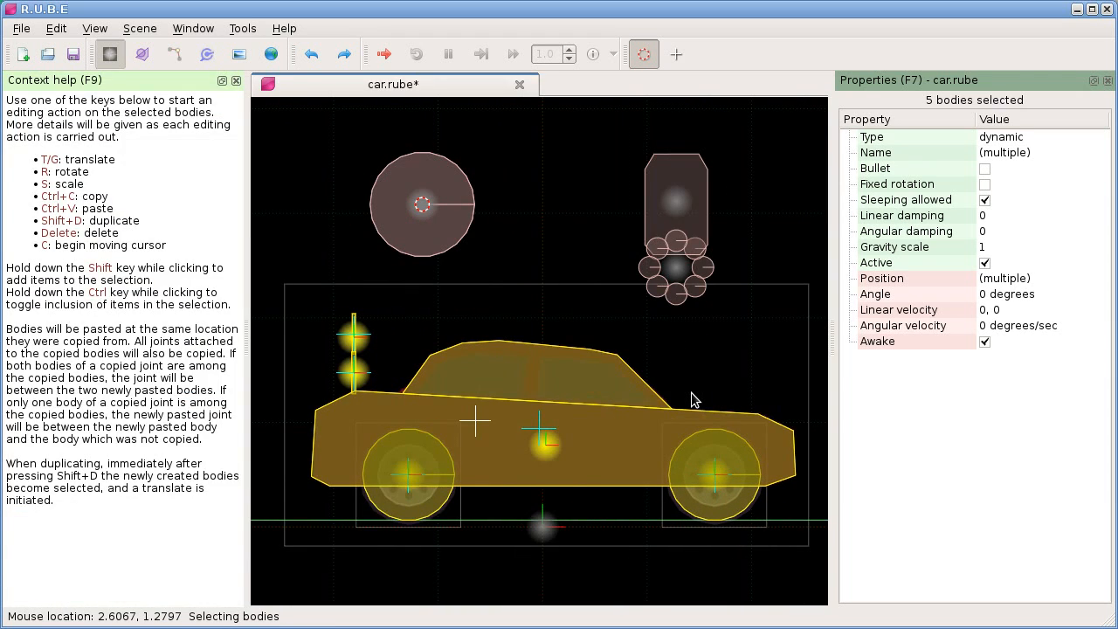
Close the context help, bring up the scene's script editor and widen it.
key("F9")
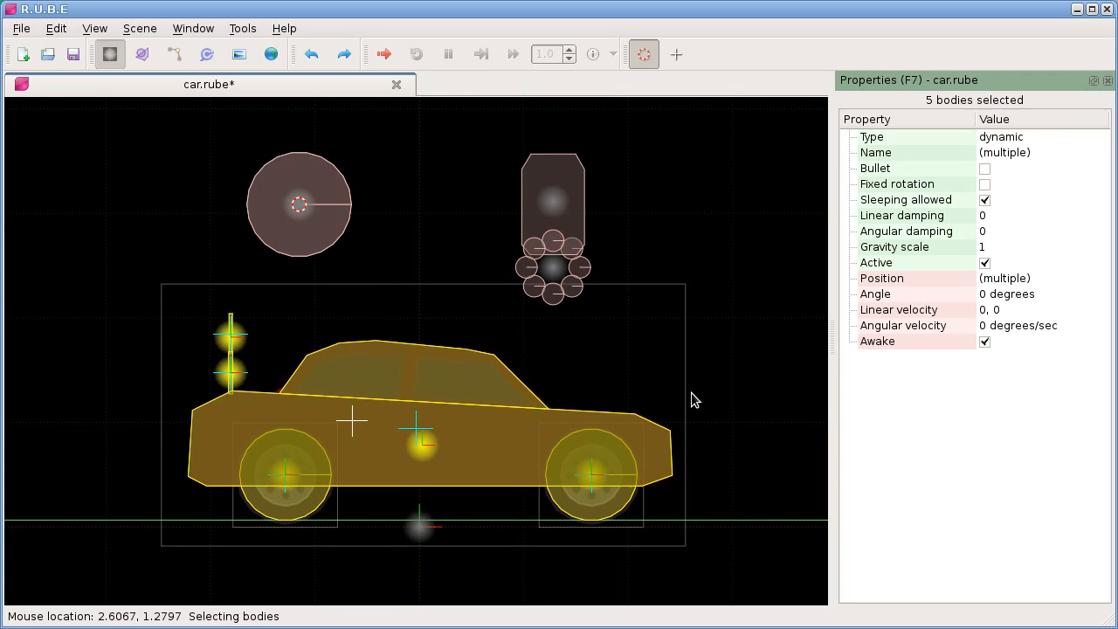
key("F8")
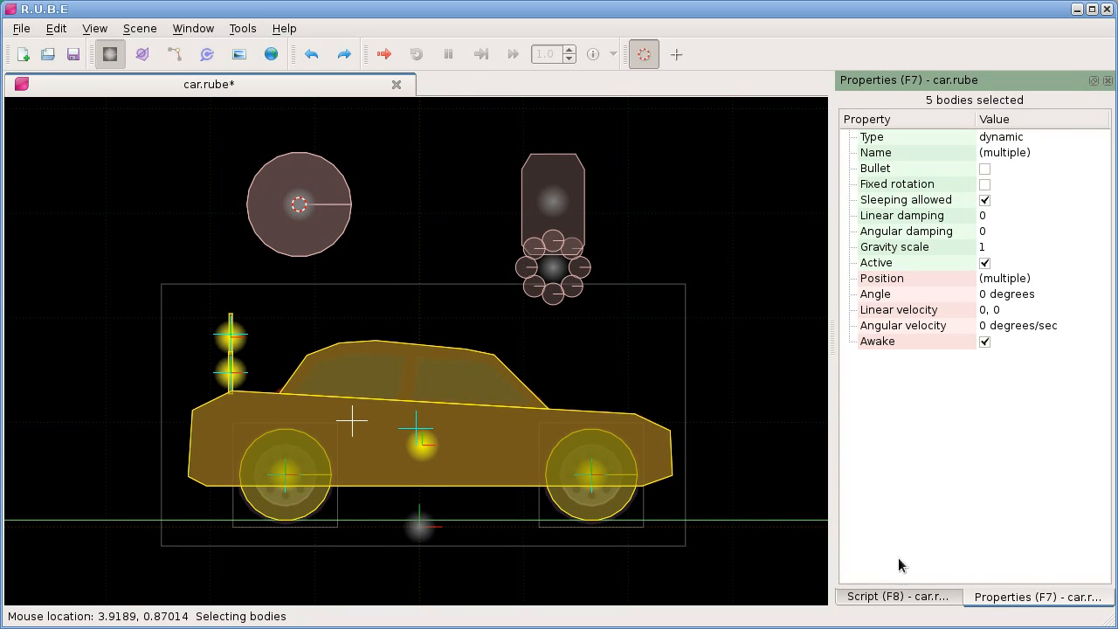
left_click(911, 596)
left_click_drag(836, 200, 777, 189)
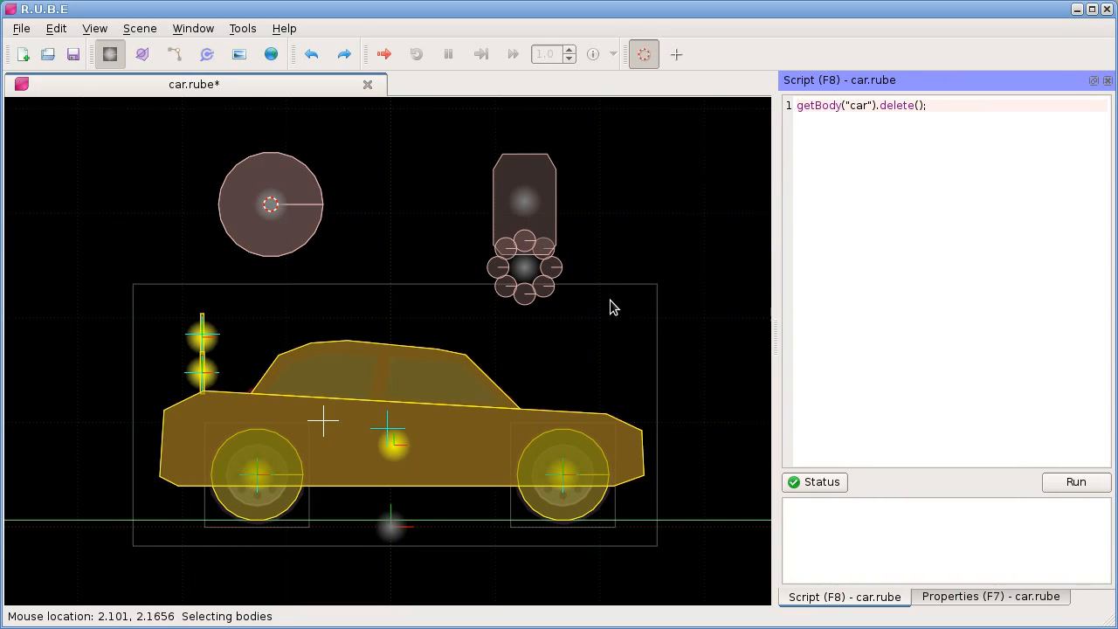
scroll(610, 299, "up", 1)
left_click_drag(604, 310, 609, 304)
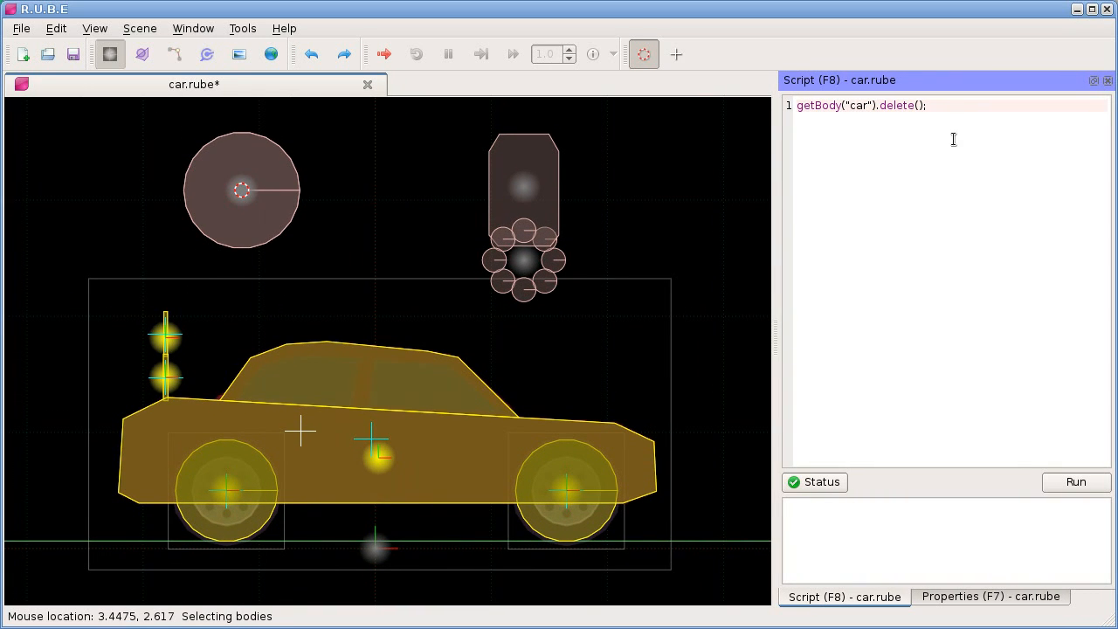
Examine the scene's available actions for adding bodies, fixtures, joints and images alongside the script.
left_click_drag(955, 105, 766, 95)
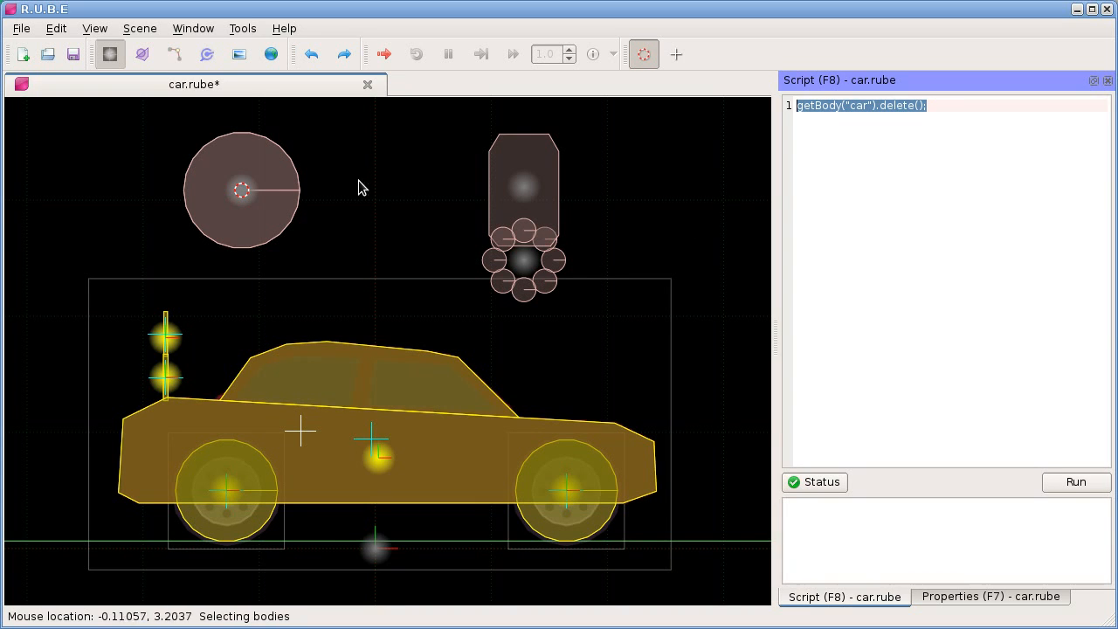
right_click(359, 209)
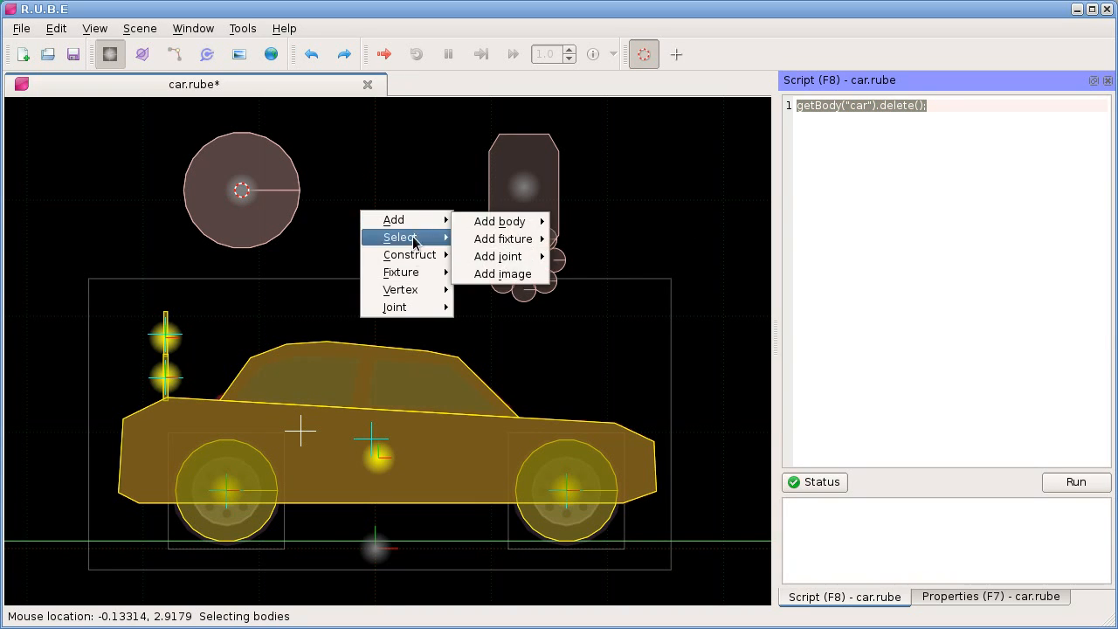
mouse_move(420, 240)
mouse_move(425, 220)
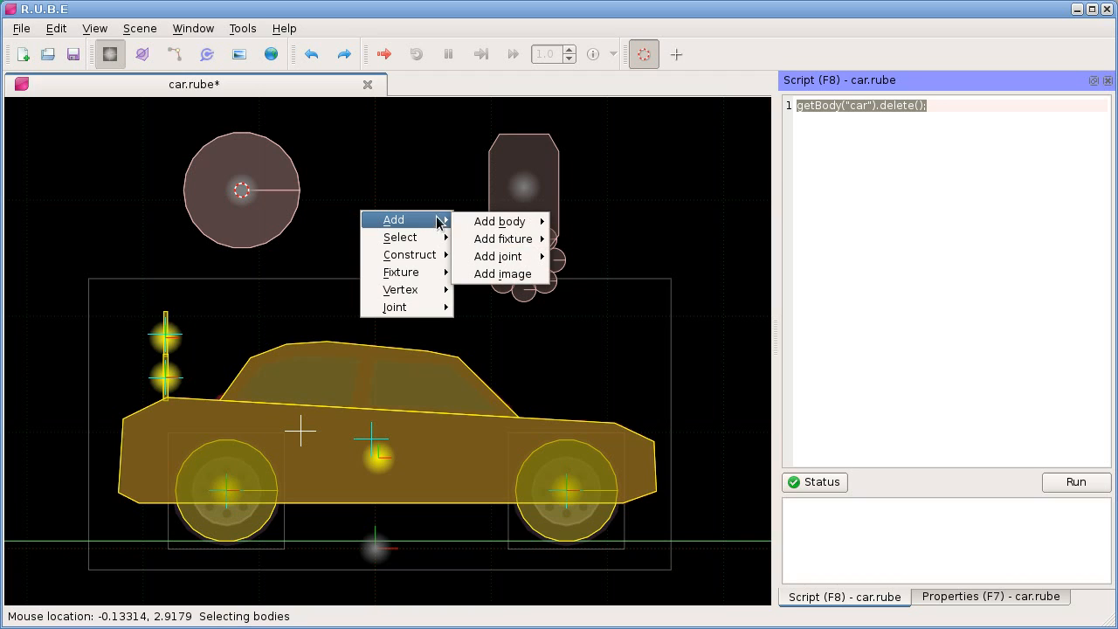
mouse_move(524, 222)
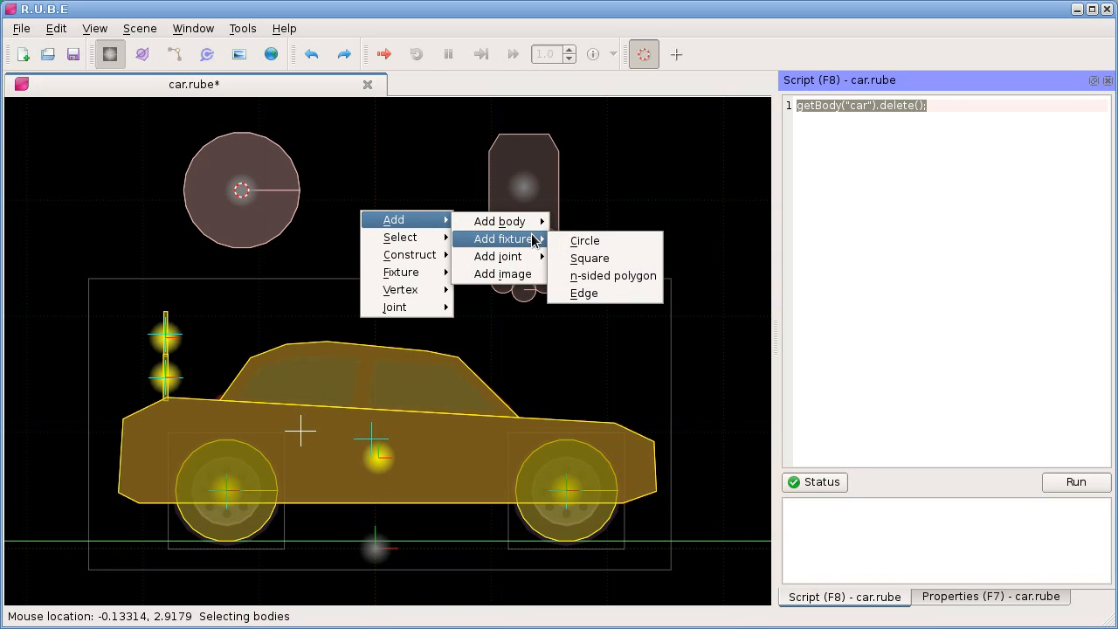
mouse_move(534, 261)
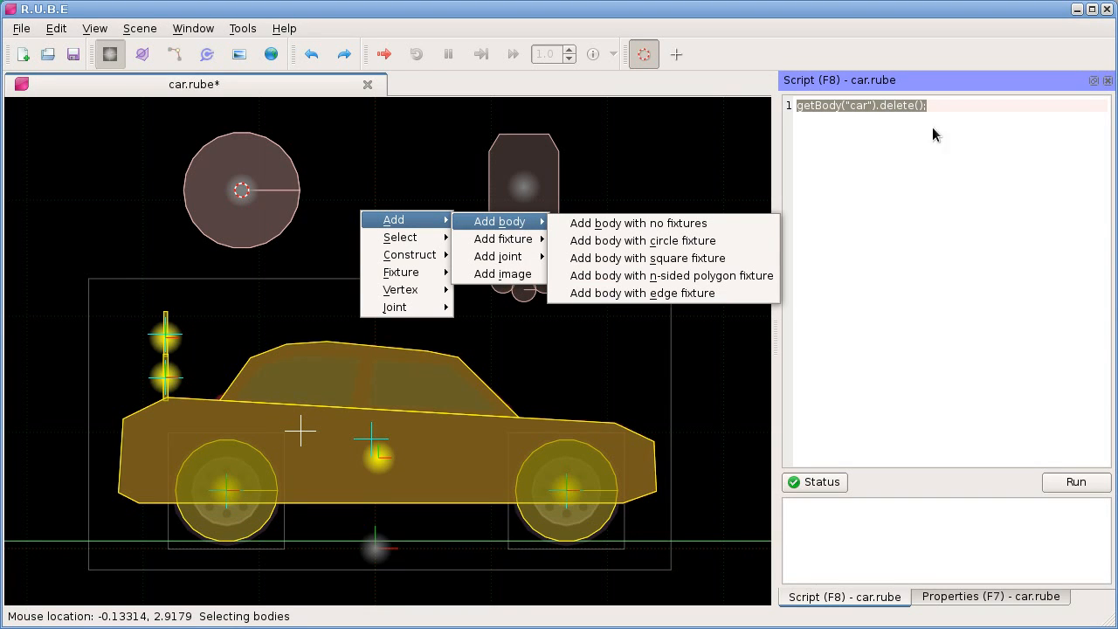
mouse_move(420, 261)
left_click(882, 166)
left_click(945, 128)
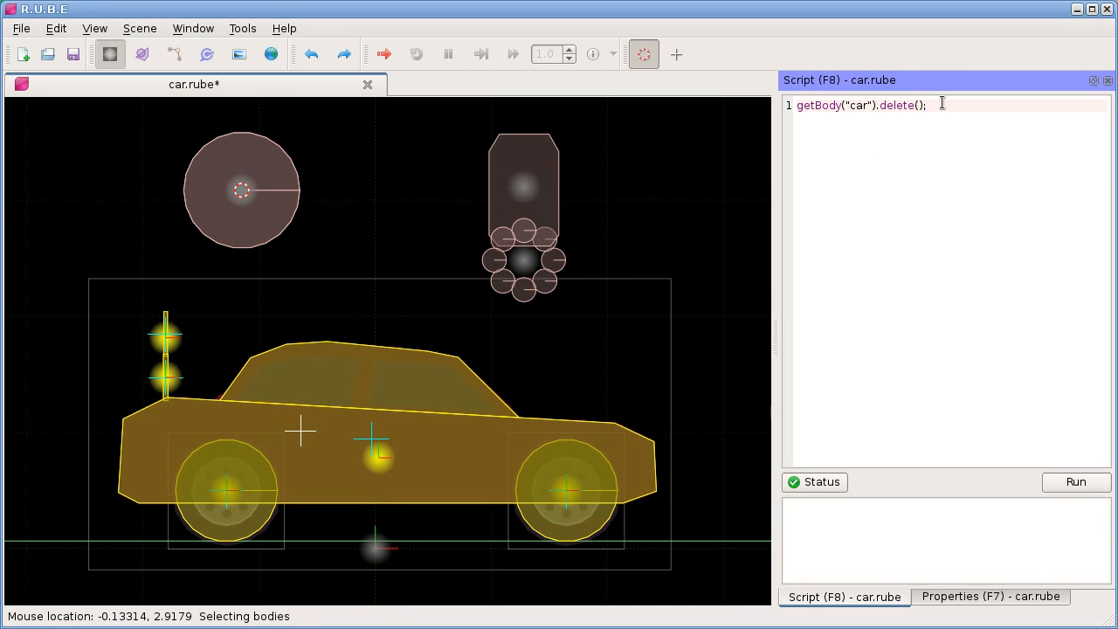
right_click(358, 223)
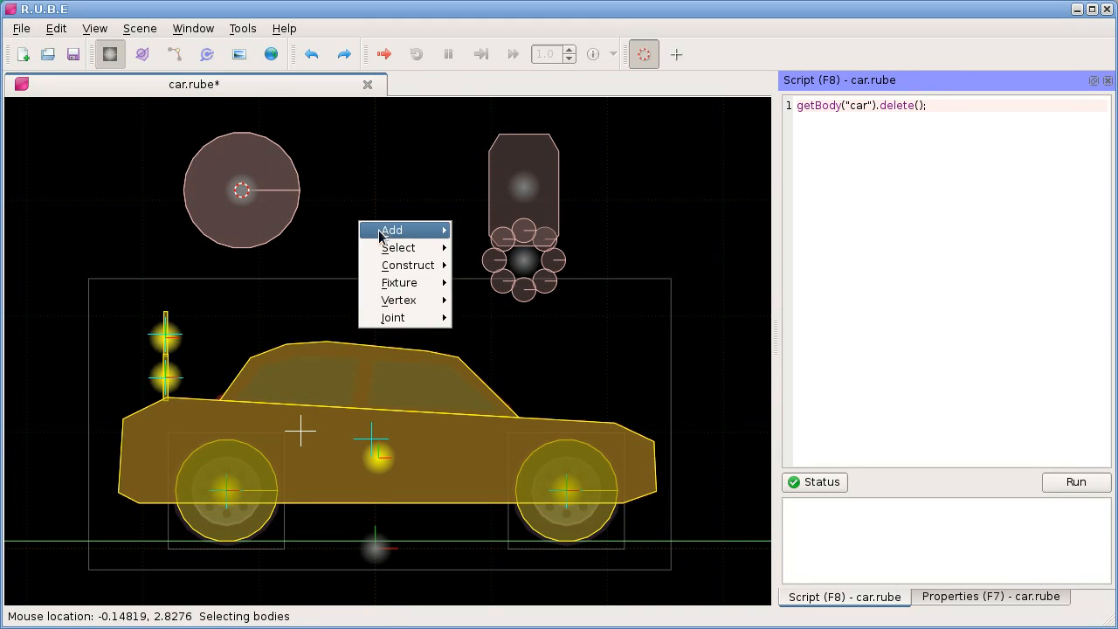
mouse_move(421, 237)
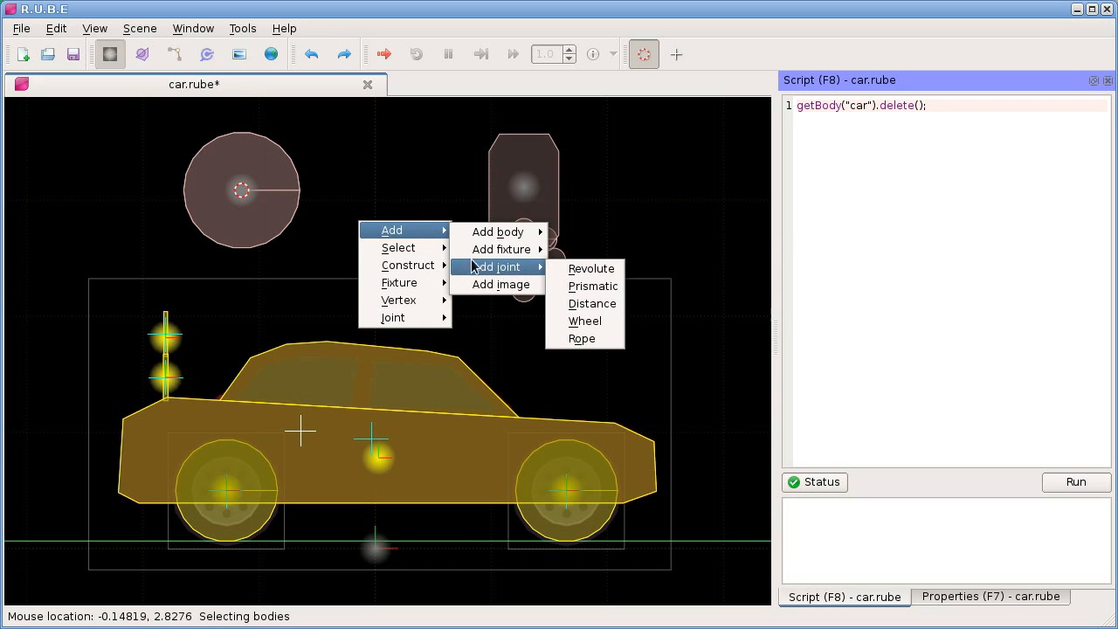
left_click(877, 200)
left_click_drag(950, 111, 777, 91)
left_click(896, 124)
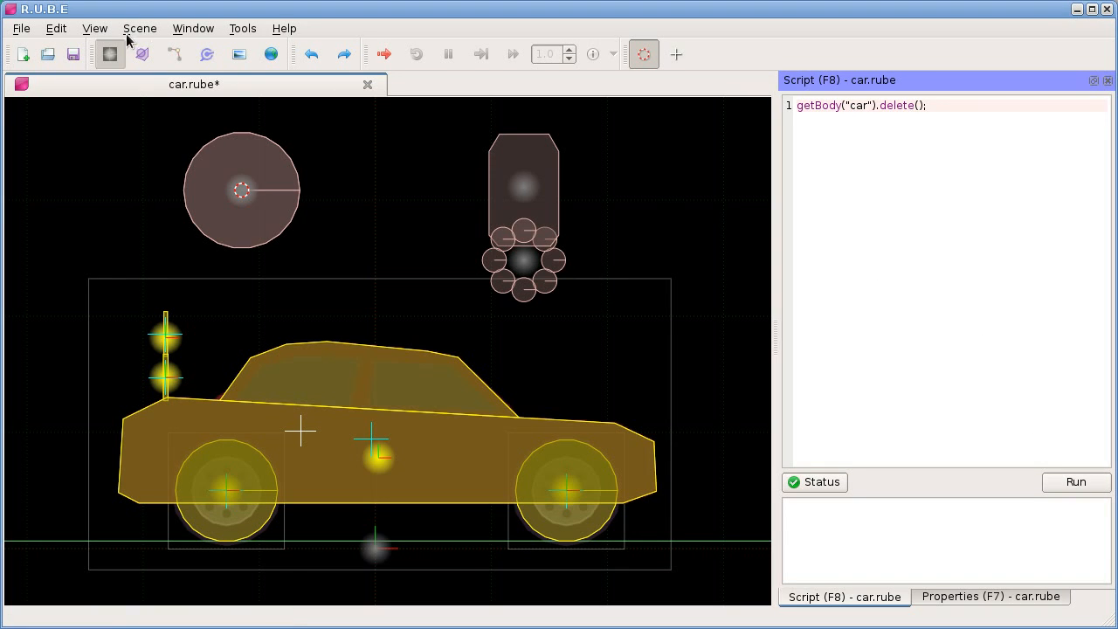
Run the script getBody("car").delete(); to remove the car body.
left_click(193, 28)
mouse_move(158, 33)
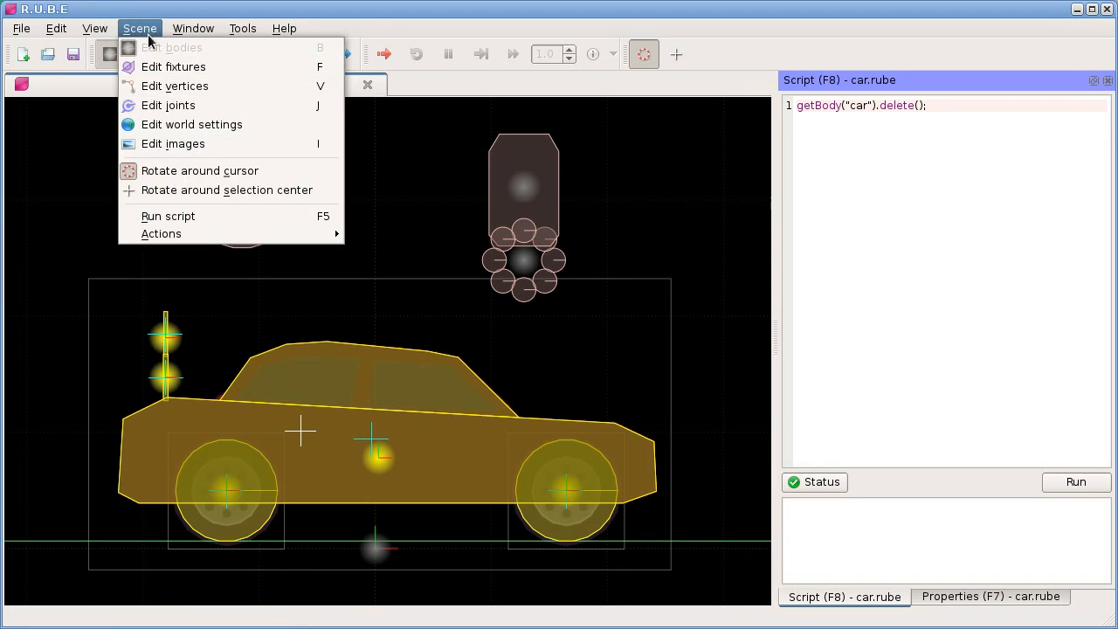
left_click(192, 214)
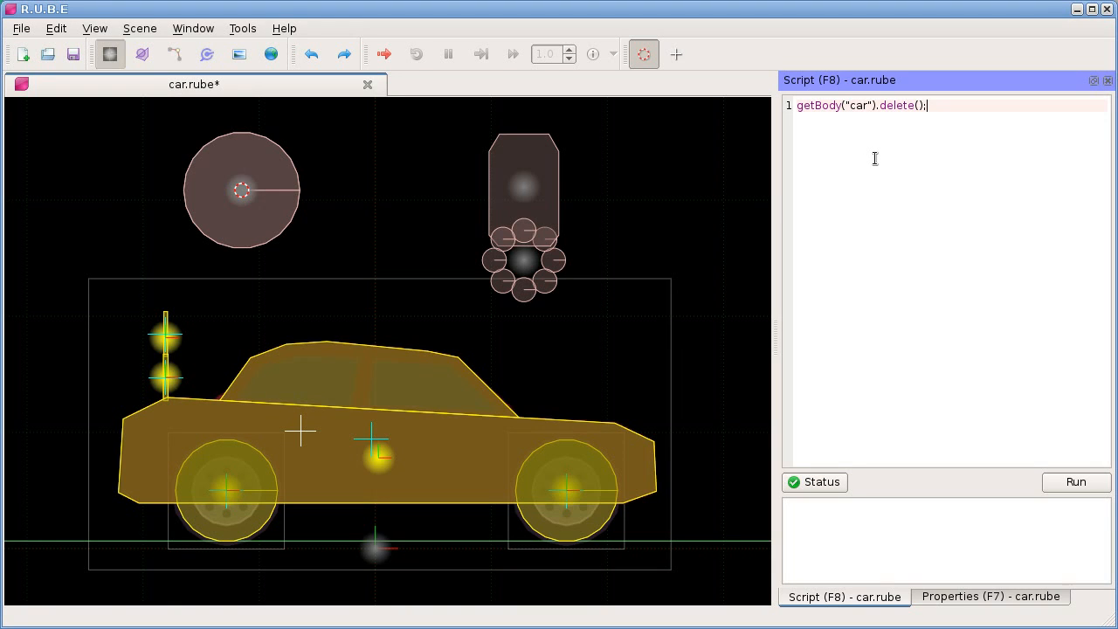
key("ctrl+shift+z")
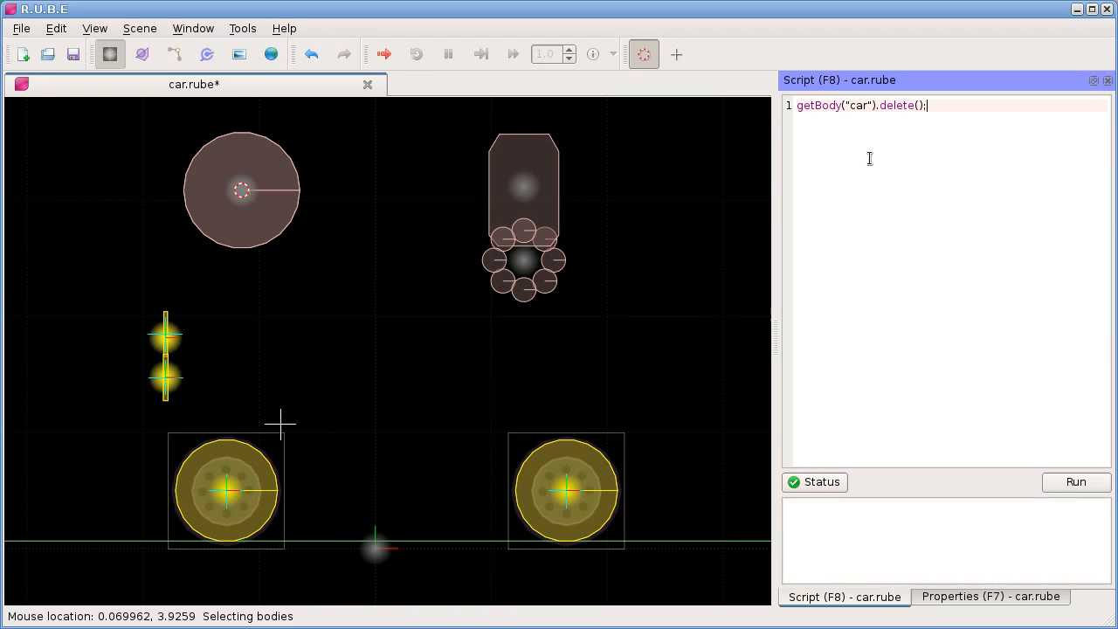
double_click(856, 105)
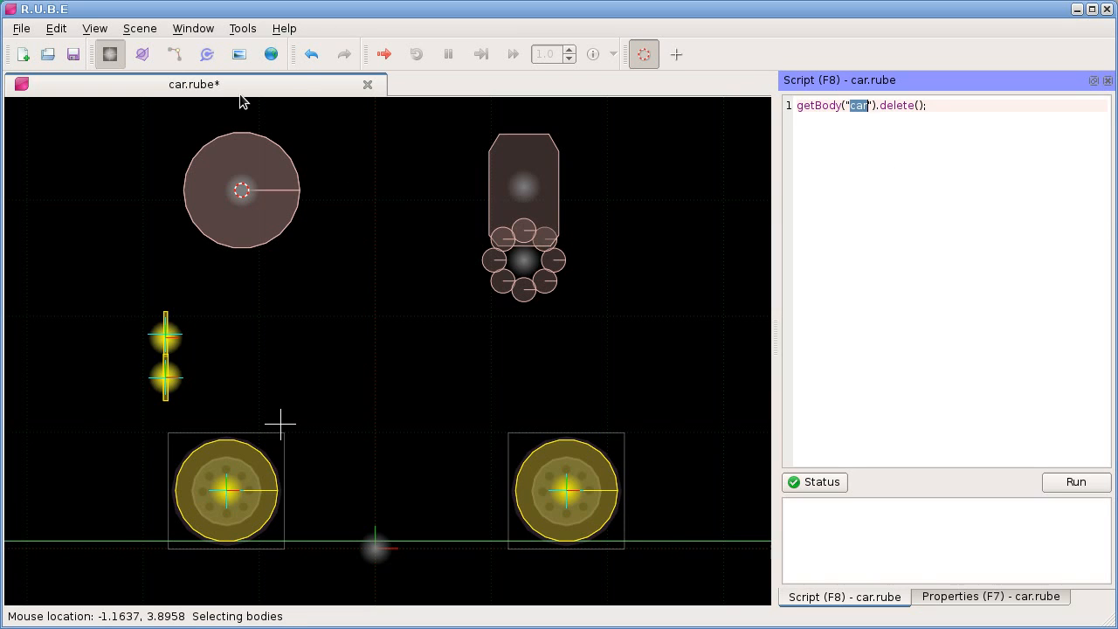
Undo the scripted deletion of the car body.
left_click(311, 55)
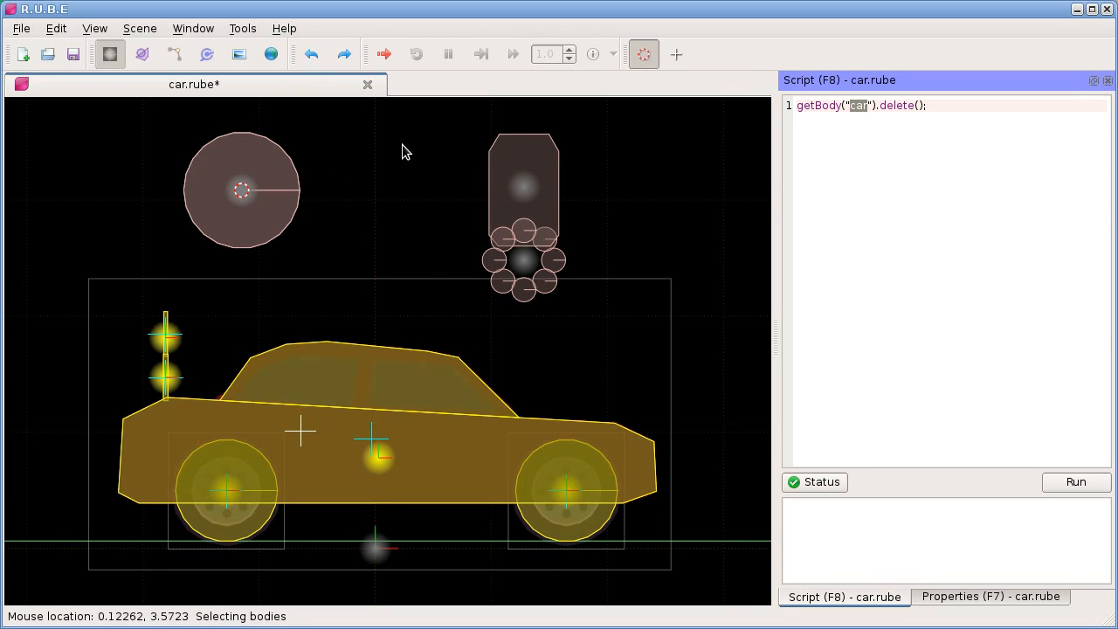
scroll(400, 270, "down", 1)
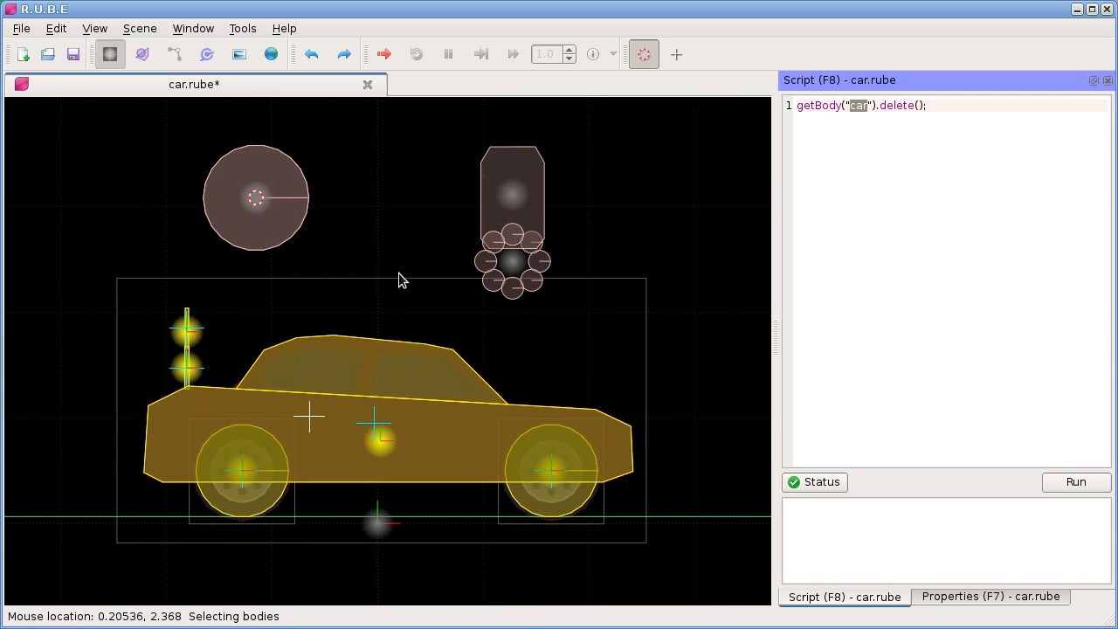
scroll(391, 253, "down", 1)
left_click_drag(389, 242, 399, 262)
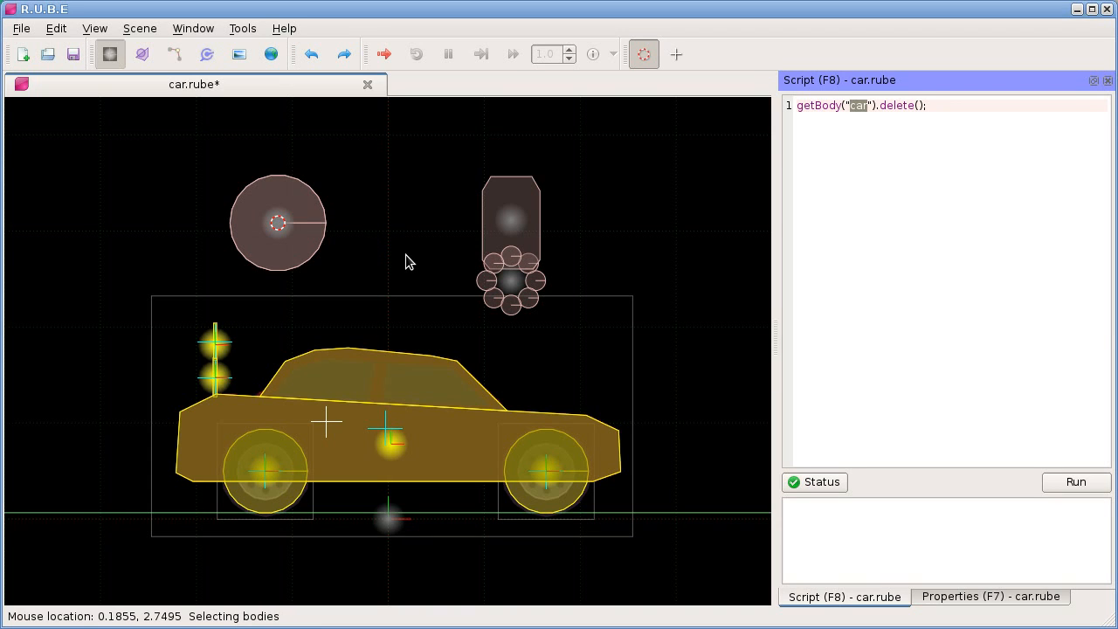
Change delete to select in the script, deselect all bodies and run it to select the car body.
left_click(938, 202)
key("ctrl+shift+Left")
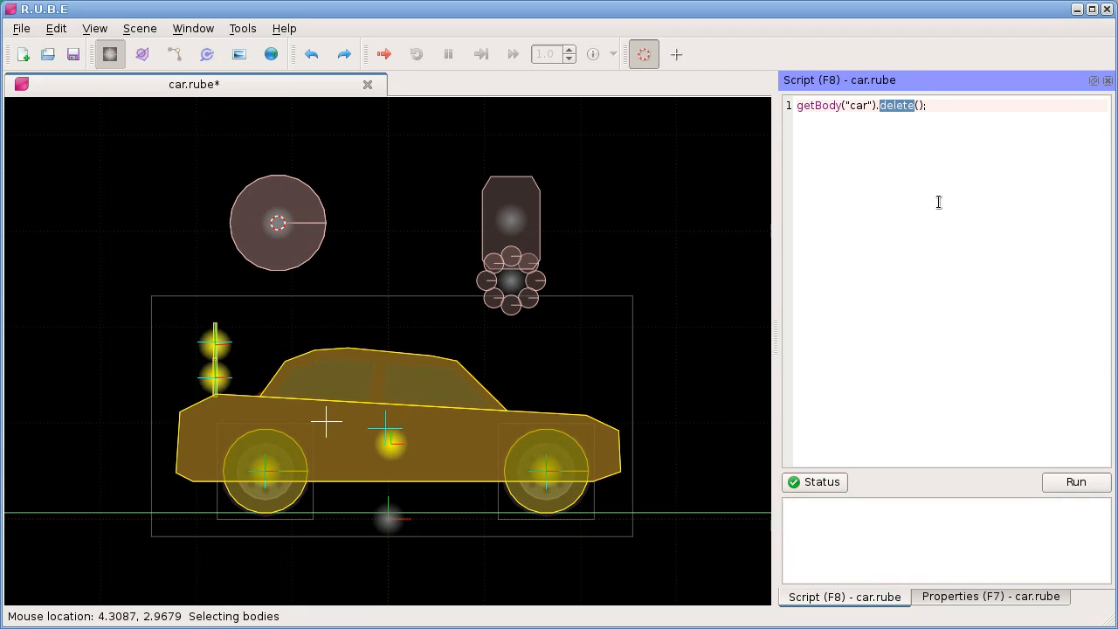
type("select")
left_click(631, 245)
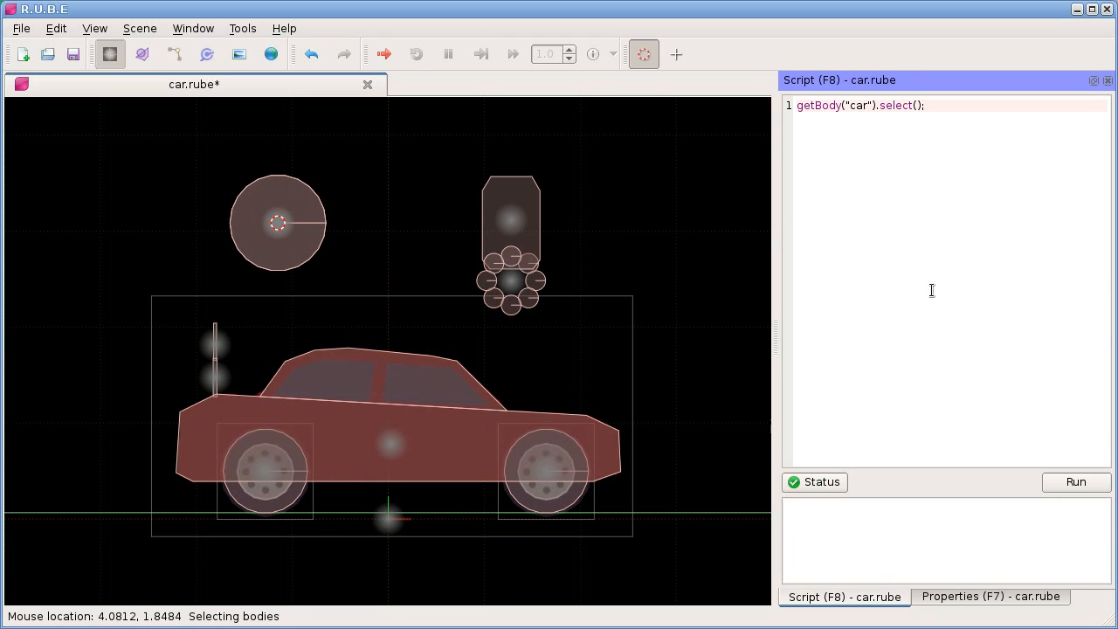
key("ctrl+Return")
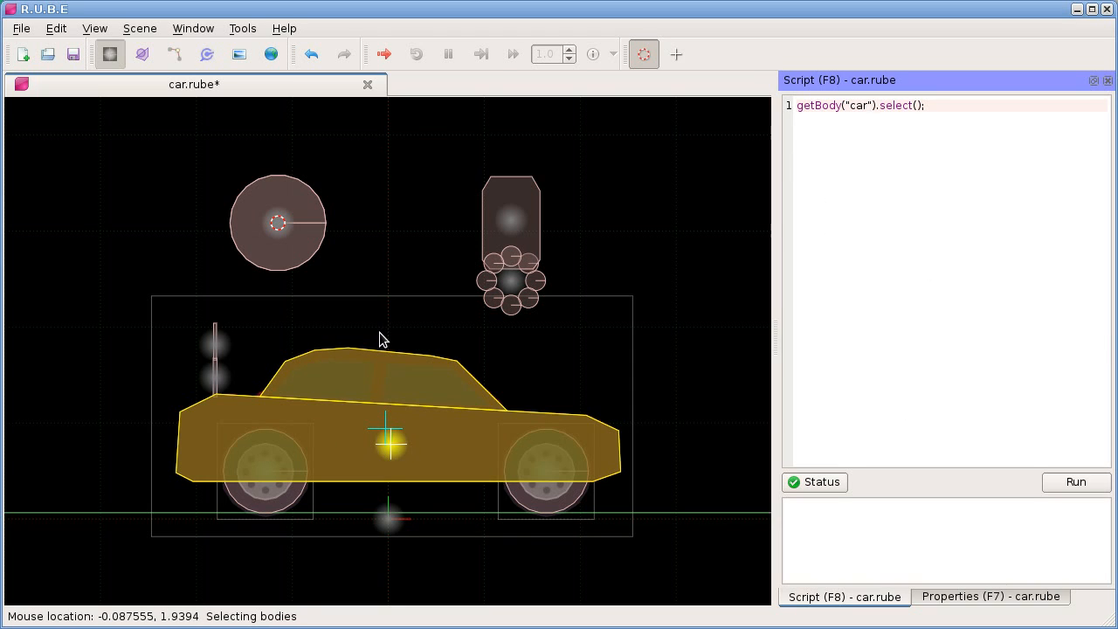
Insert a stray "f" after "car" in the script to cause a syntax error and go to the reported error.
left_click(877, 156)
type("f")
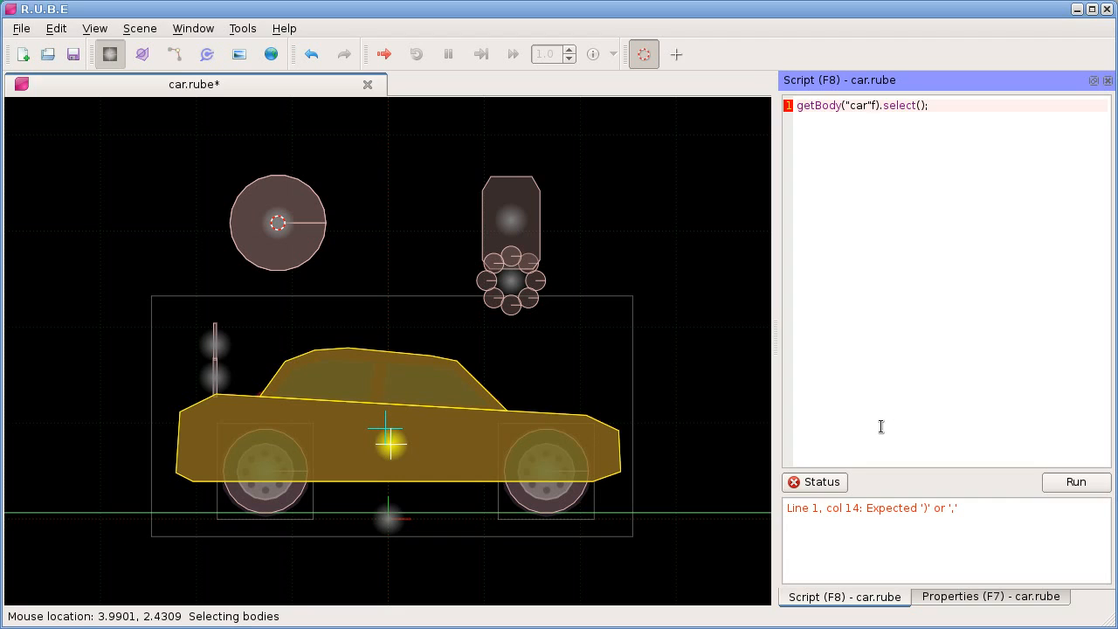
left_click(809, 514)
Add blank lines around the getBody call and a second invalid line "asdf" to the script.
left_click(951, 108)
key("Return")
left_click(967, 132)
key("Return")
key("Return")
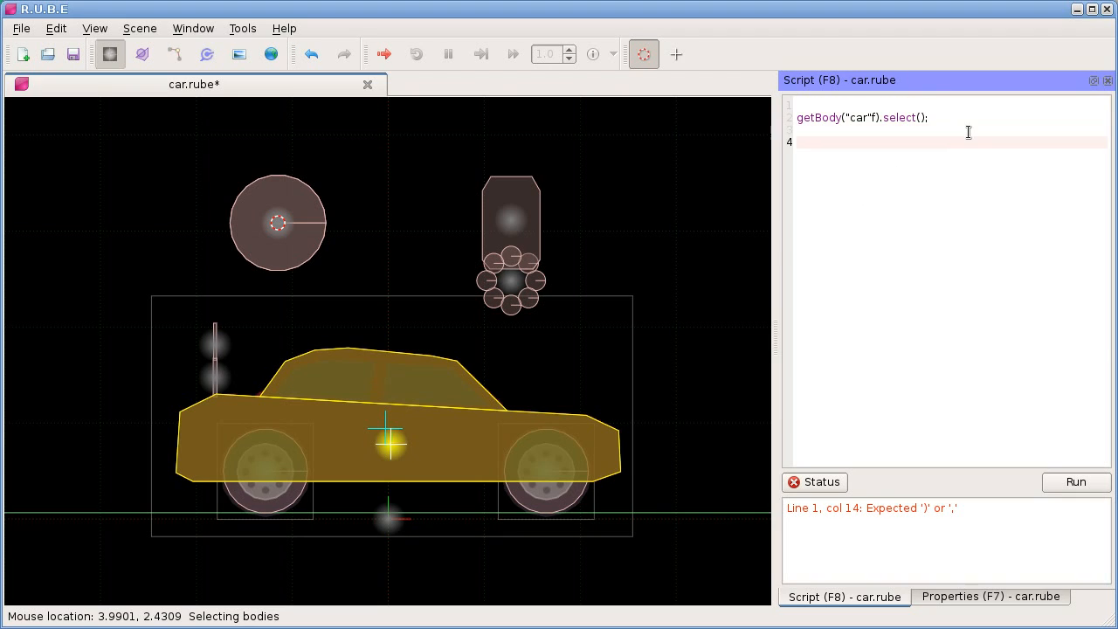
key("Return")
type("asdf")
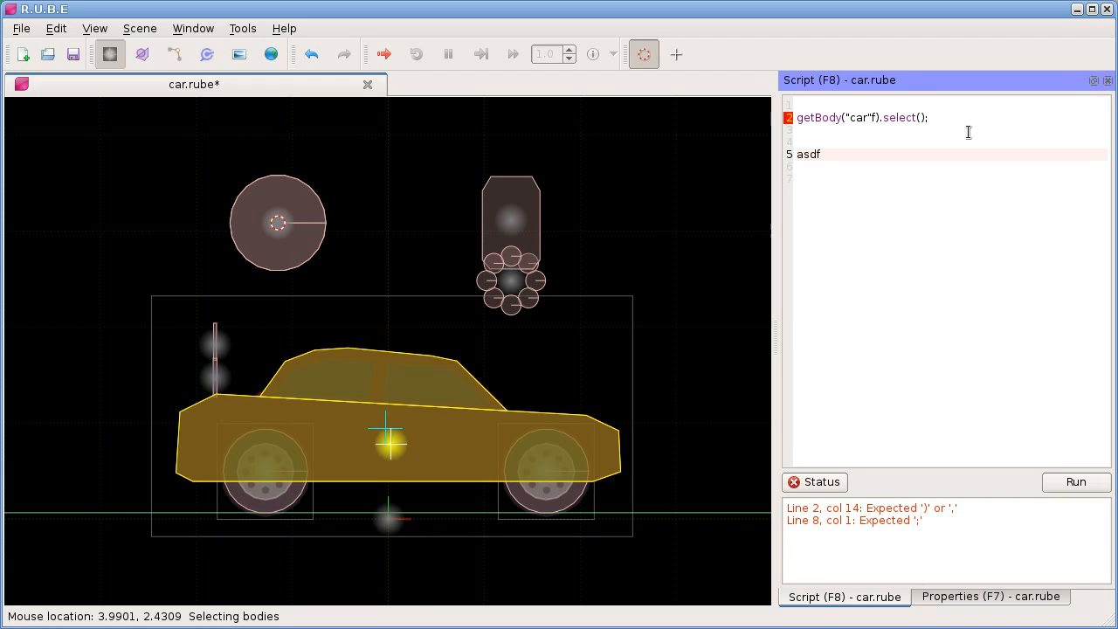
Remove the stray "f" from the getBody call and extend the invalid line to "asdfl;".
left_click(875, 118)
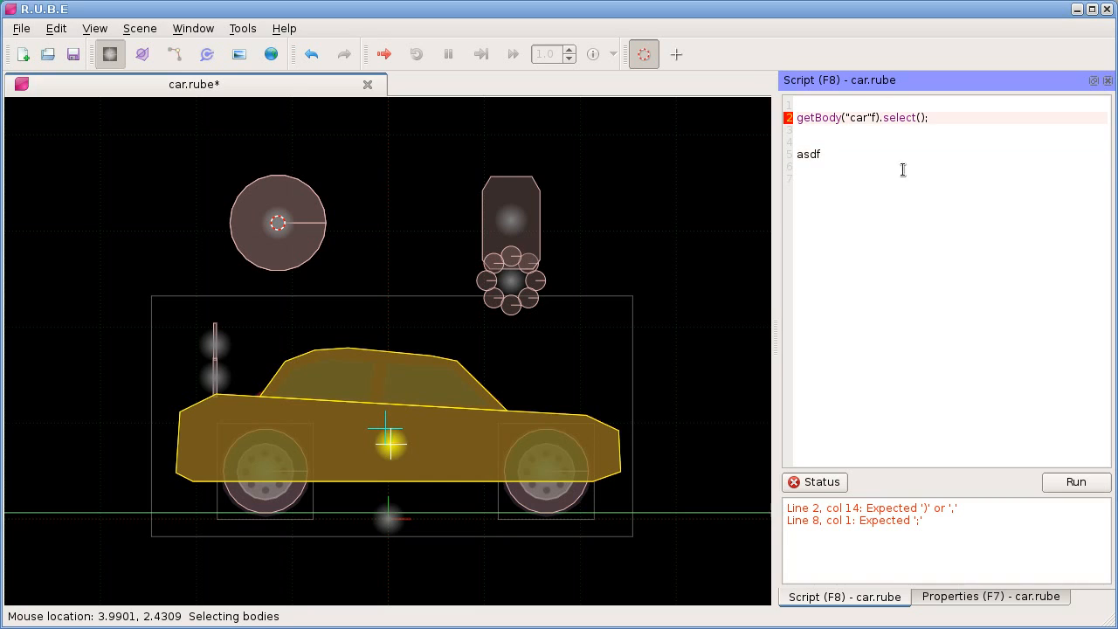
key("BackSpace")
left_click(885, 154)
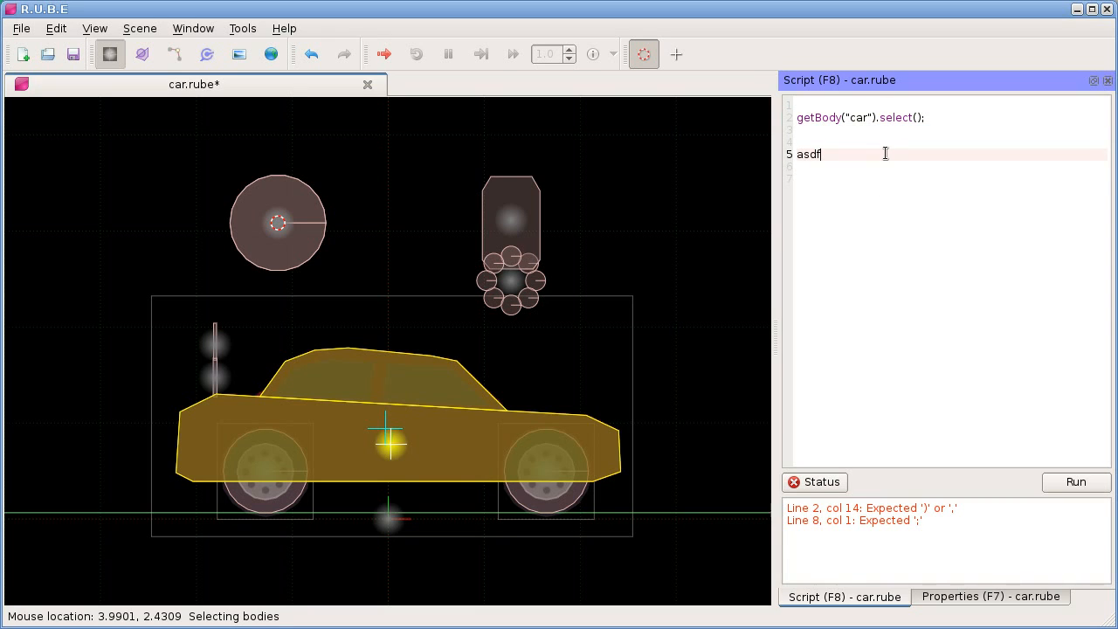
type("l;")
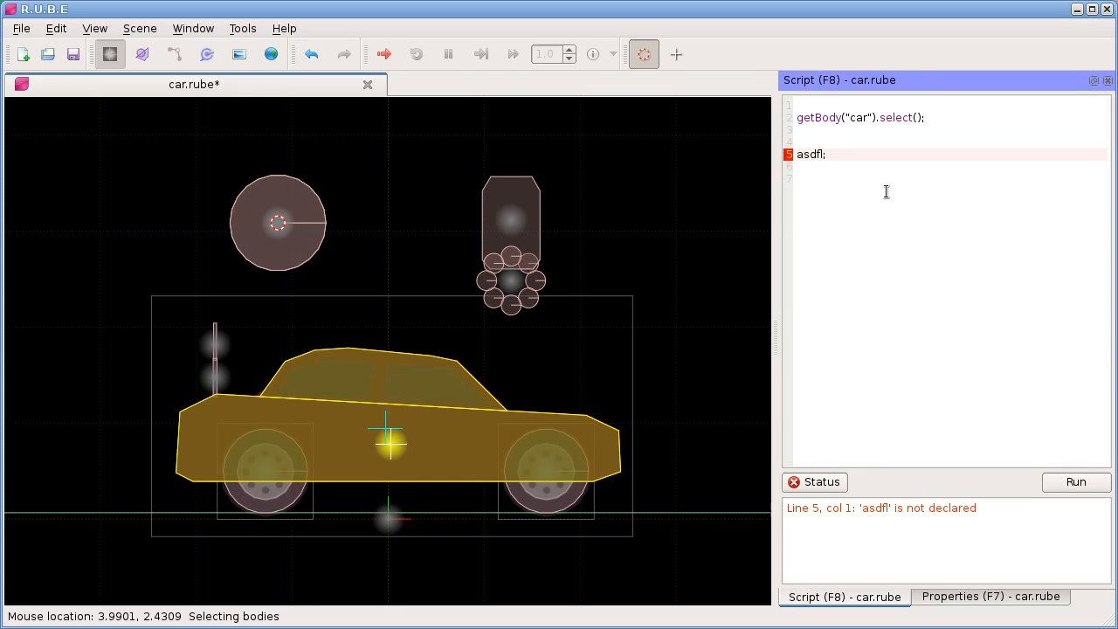
Hide and show the script's status messages, and go to the reported error's line.
left_click(818, 483)
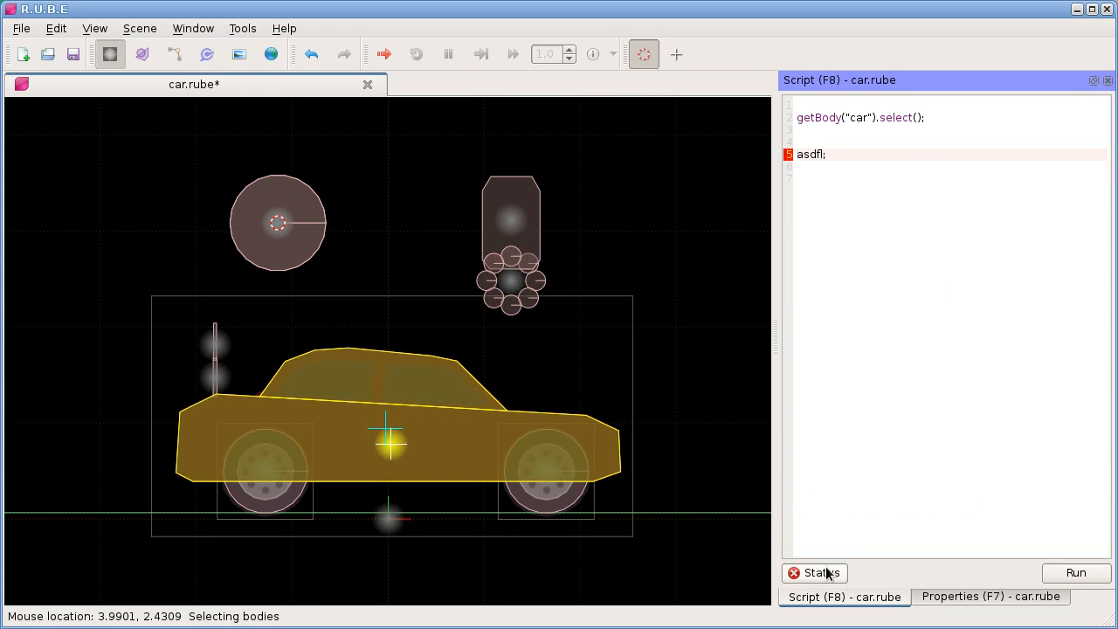
left_click(825, 571)
left_click(818, 483)
left_click(822, 570)
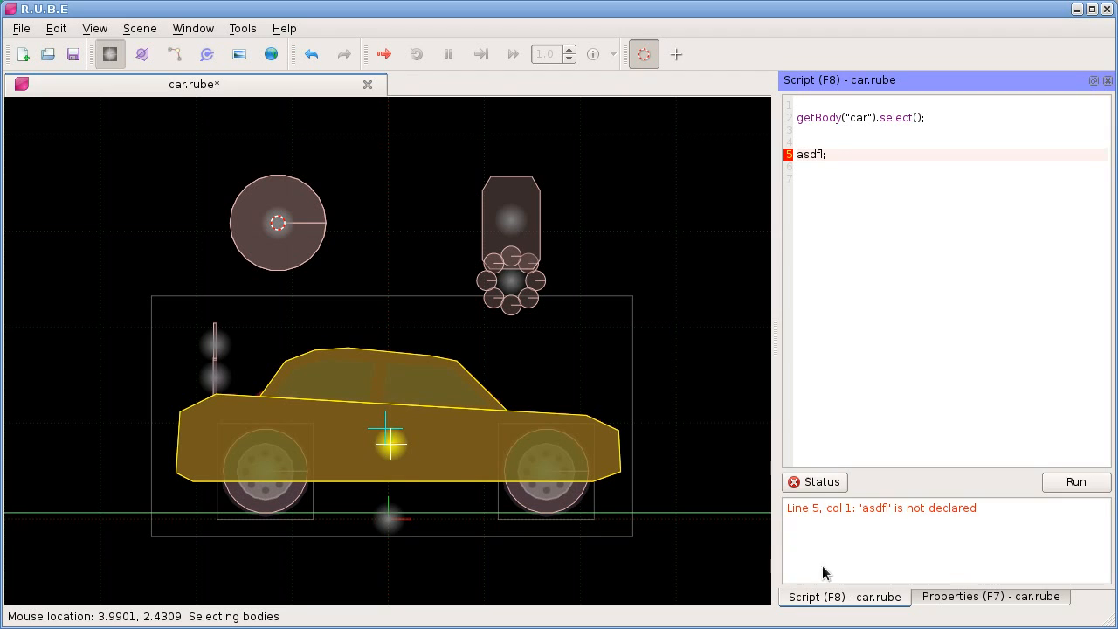
left_click_drag(1006, 536, 877, 495)
left_click(841, 515)
left_click(902, 510)
Replace the script's code with print("hello"); and run it.
left_click_drag(833, 156, 782, 129)
key("shift+Up")
key("BackSpace")
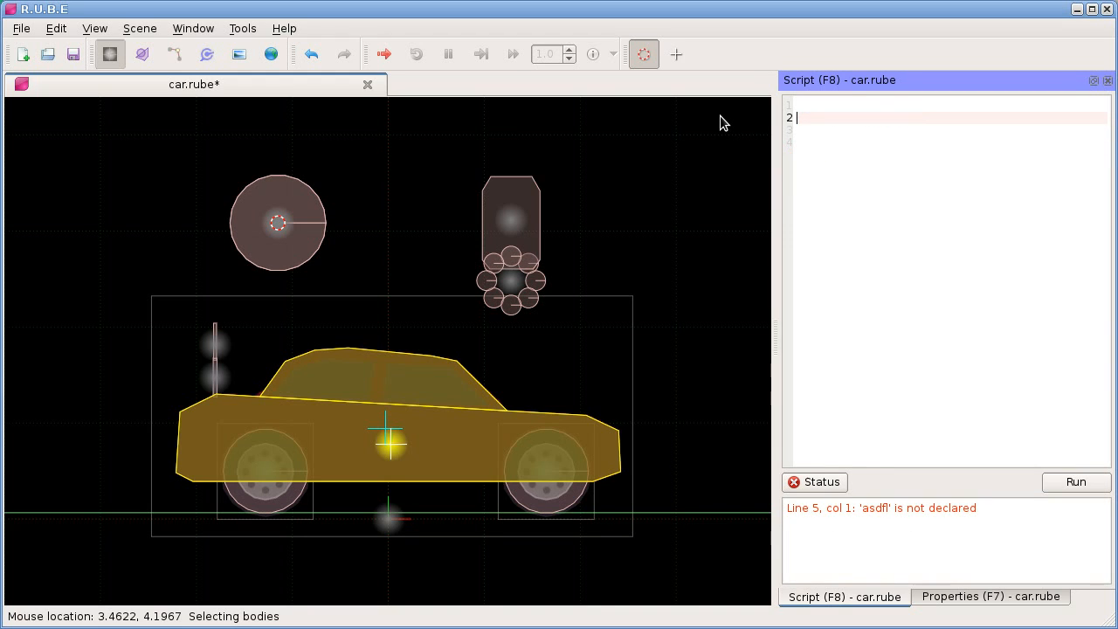
type("print(\"hello\");")
key("ctrl+Return")
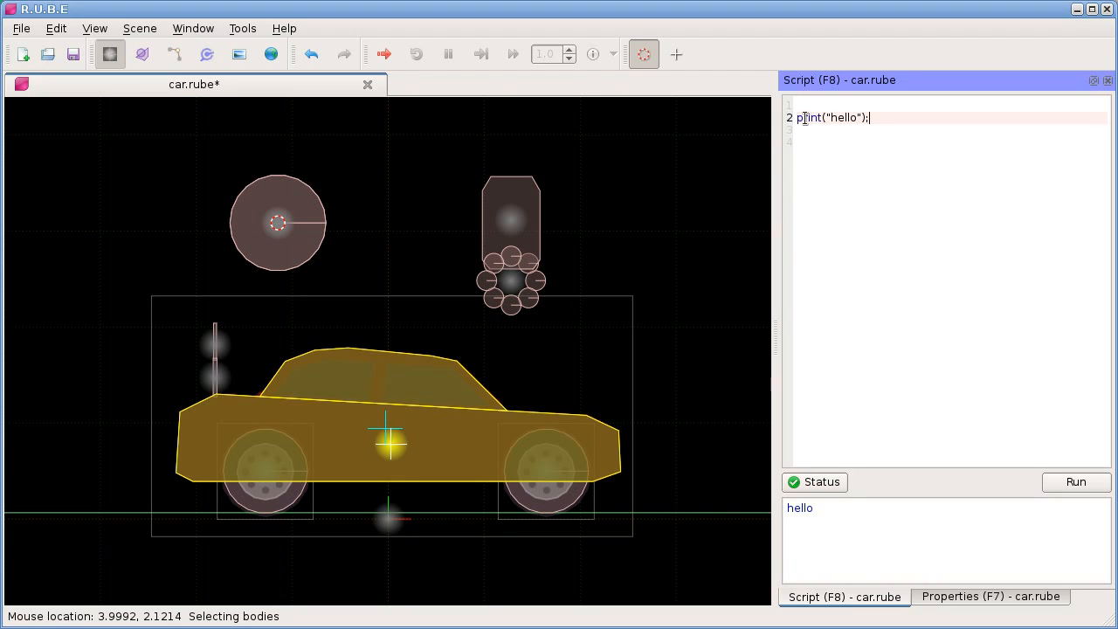
Replace "hello" with getAllBodies() in the print call, run the script and look through the printed bodies.
double_click(842, 117)
key("BackSpace")
type("getAllBodies()")
key("Left")
key("ctrl+Return")
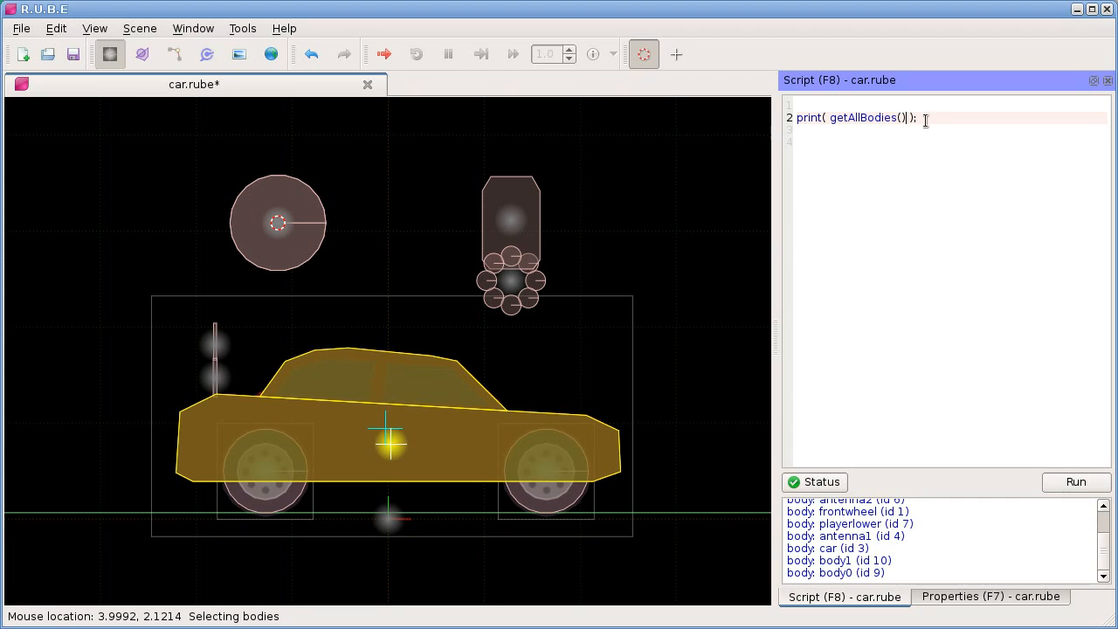
scroll(1105, 542, "up", 2)
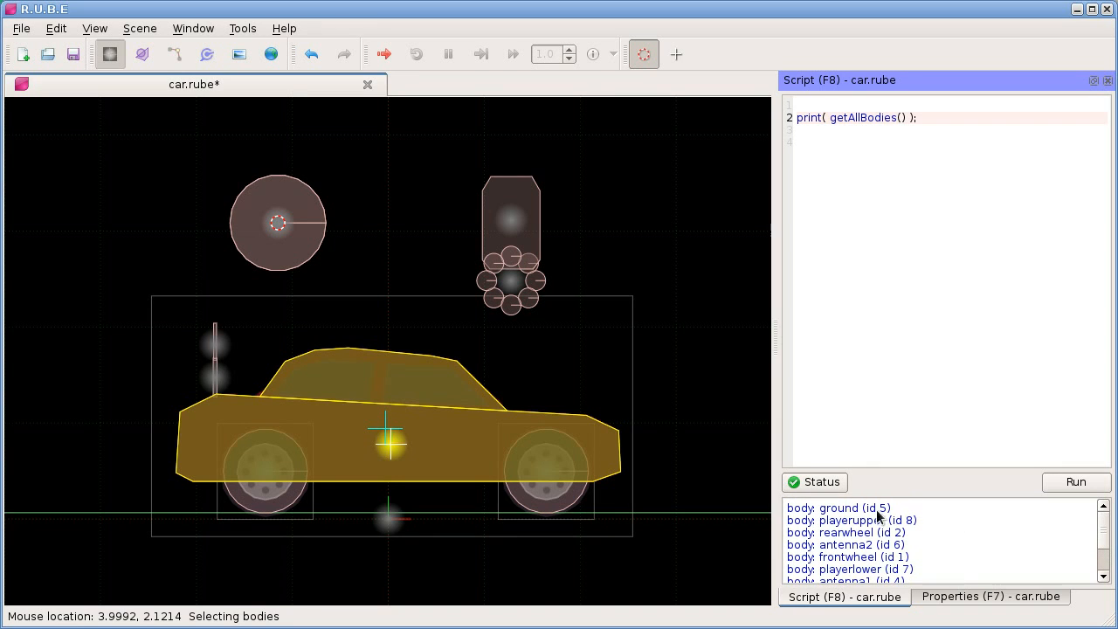
scroll(876, 544, "down", 1)
scroll(876, 544, "up", 1)
scroll(923, 548, "down", 1)
scroll(923, 549, "up", 1)
Clear the script's code and run the empty script.
key("ctrl+a")
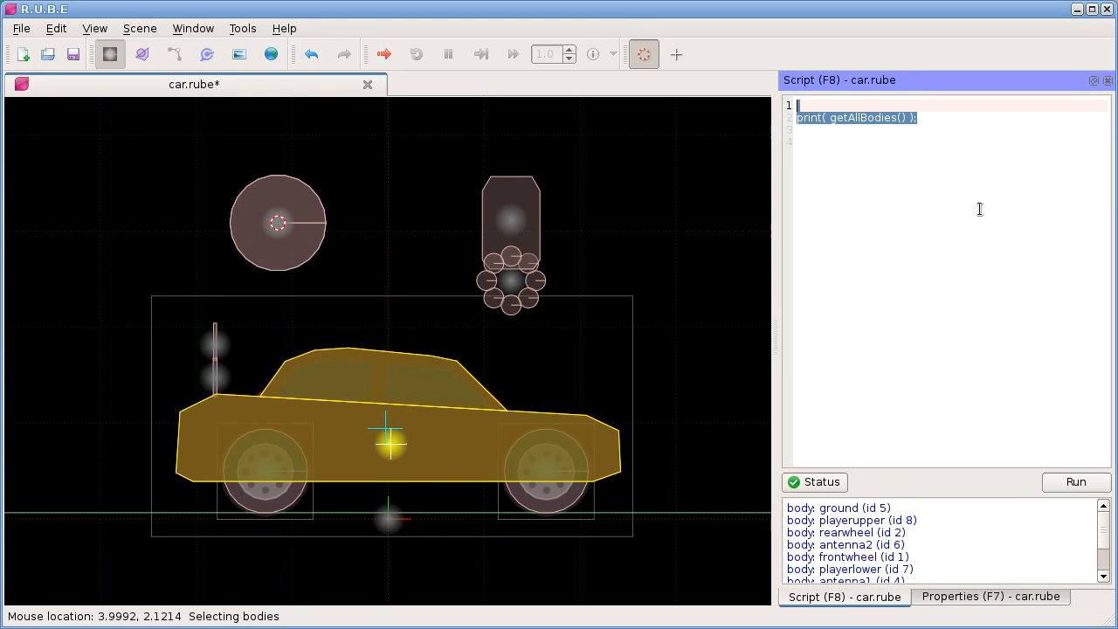
key("BackSpace")
key("Return")
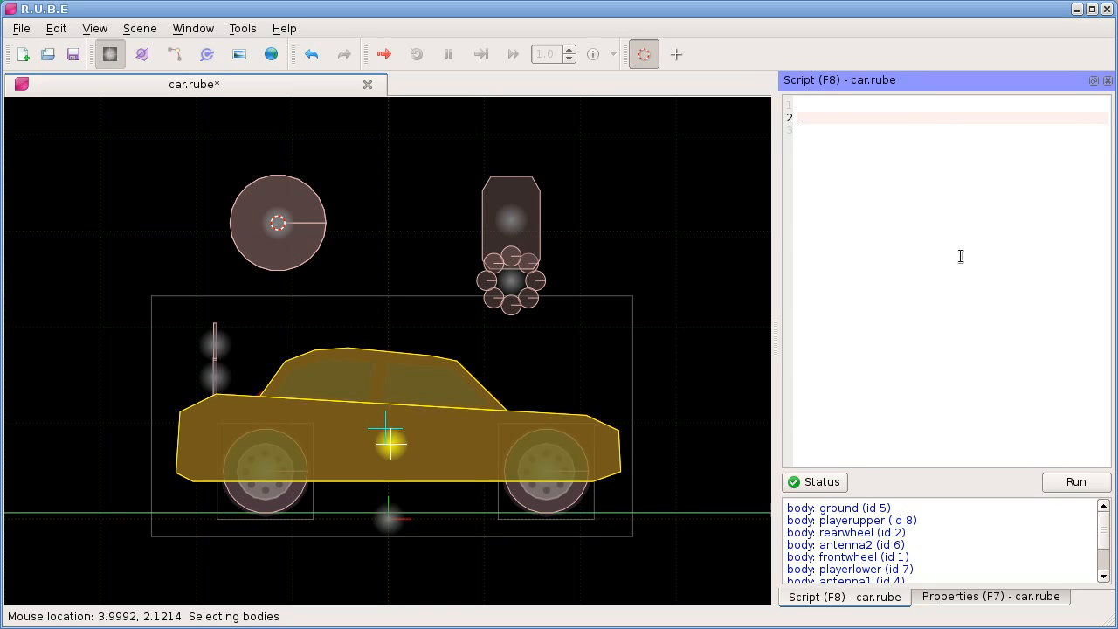
key("ctrl+Return")
Undo the script edits back to print("hello"); and run it.
key("ctrl+z")
key("ctrl+z")
key("ctrl+z")
key("ctrl+z")
key("ctrl+z")
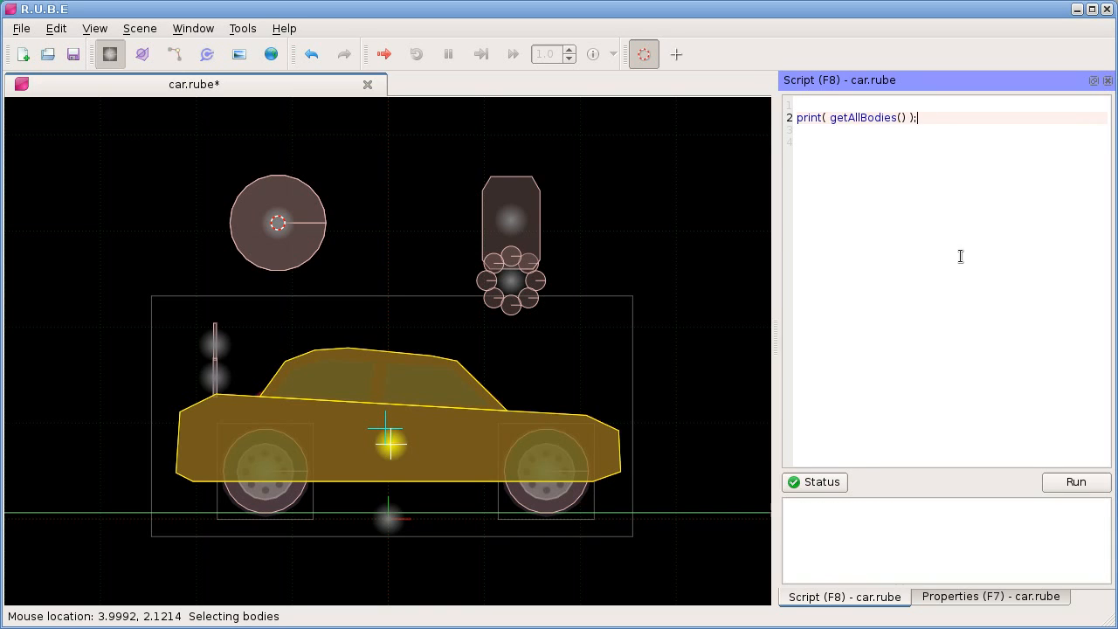
key("ctrl+Return")
key("Down")
key("Down")
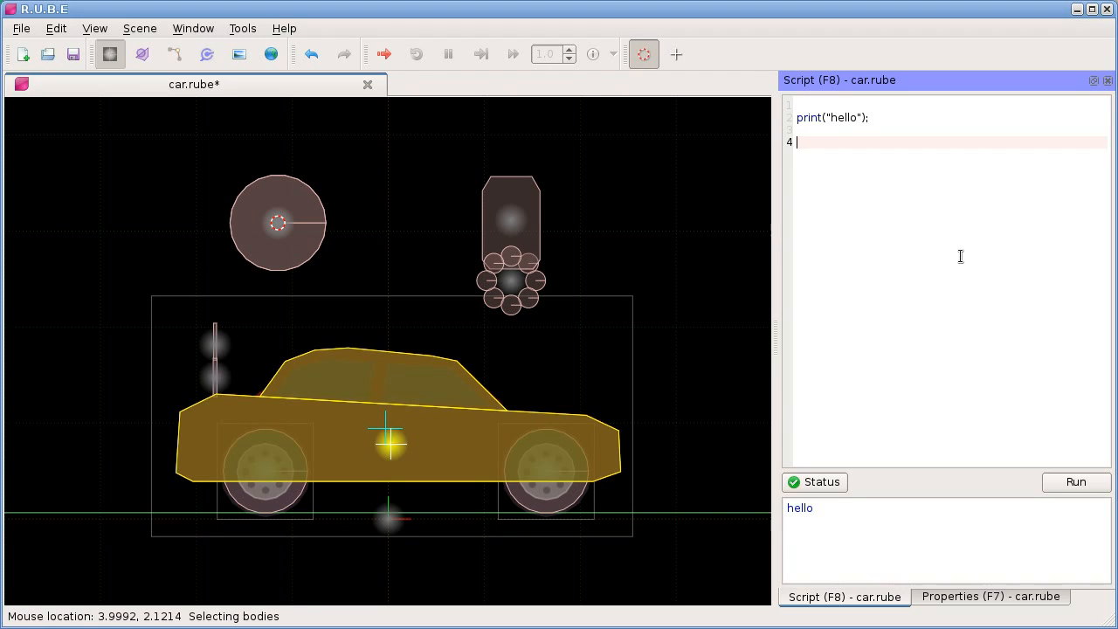
left_click(900, 129)
left_click(978, 177)
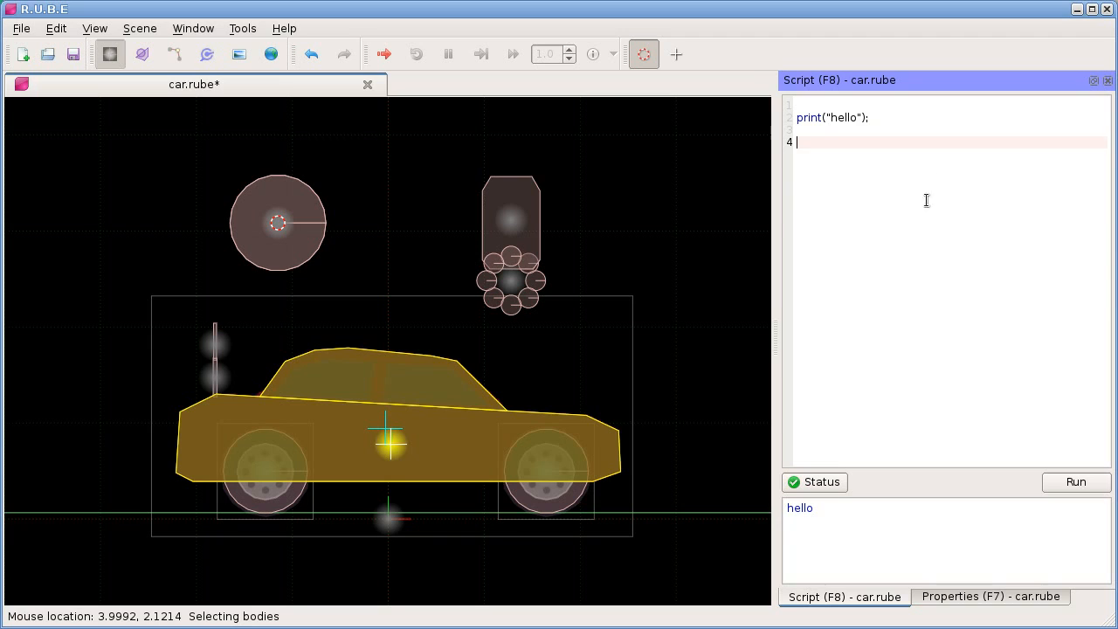